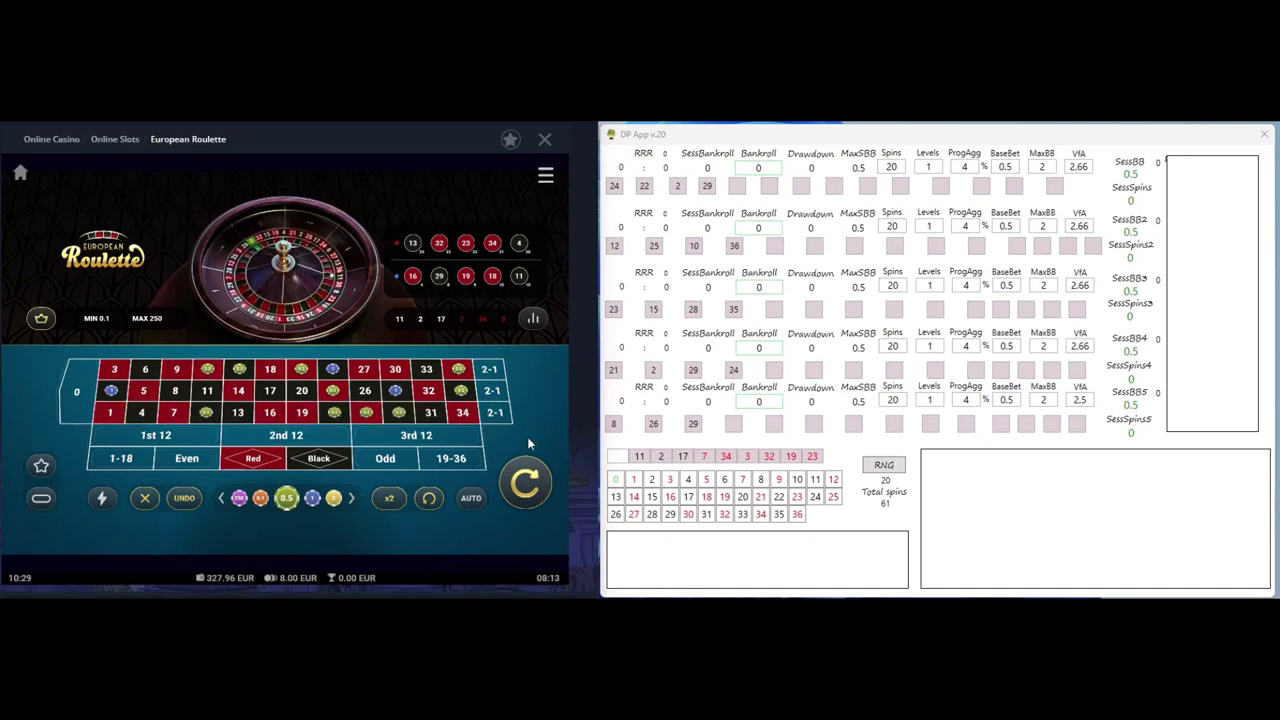
Spin, log winning number 15 in the tracker, and clear the table
{"action": "left_click", "coordinate": [524, 474]}
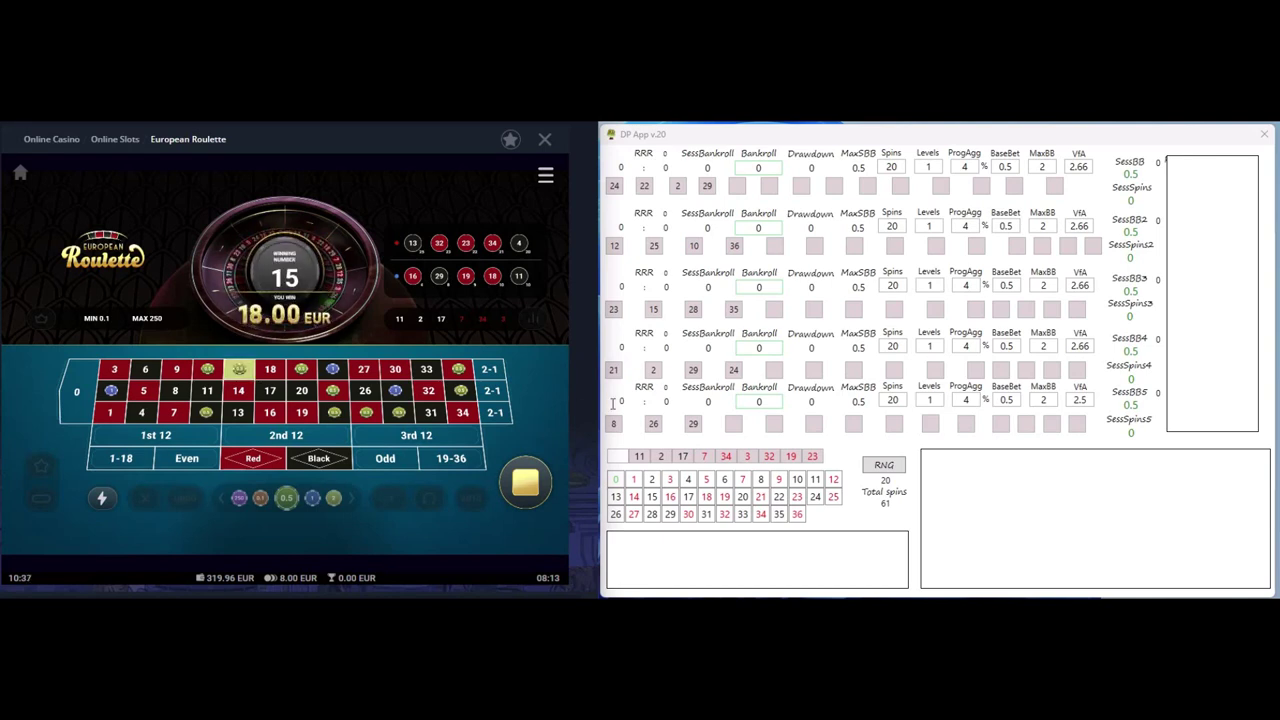
{"action": "left_click", "coordinate": [652, 497]}
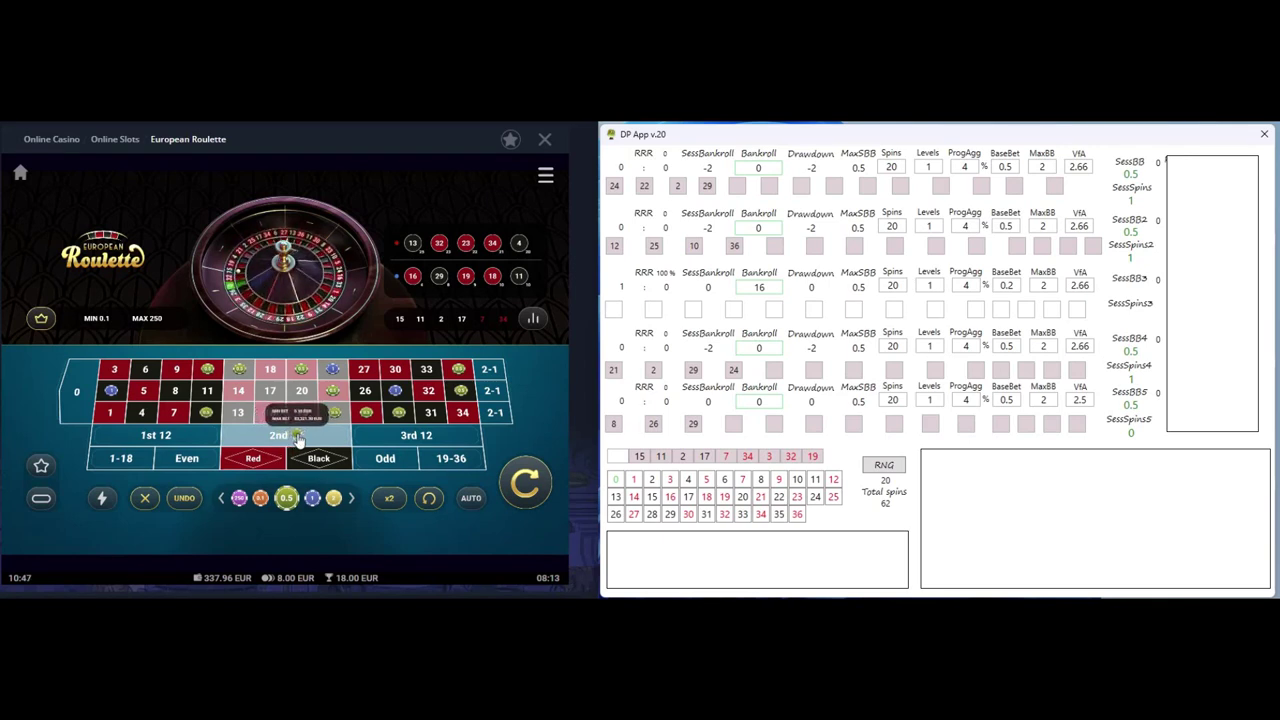
{"action": "left_click", "coordinate": [146, 498]}
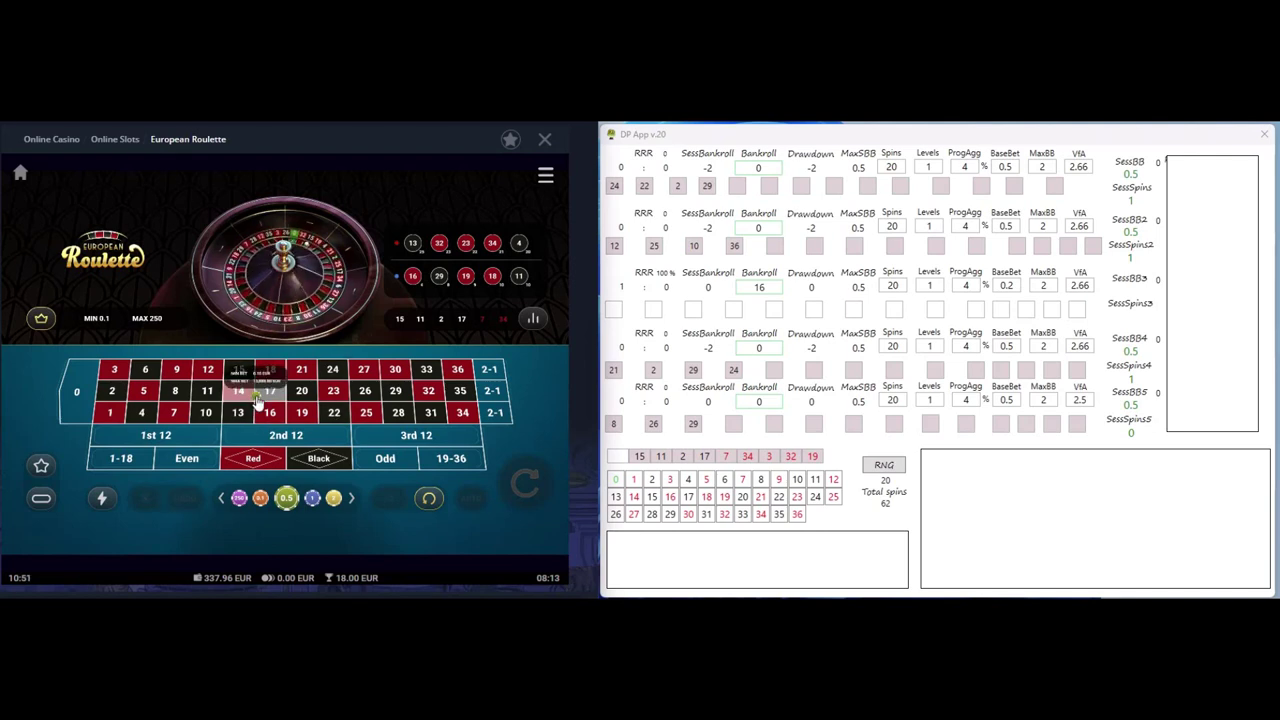
Bet 0.50 each on 24, 22, 2, 29, 12, 25, 10 and 36
{"action": "left_click", "coordinate": [333, 369]}
{"action": "left_click", "coordinate": [335, 414]}
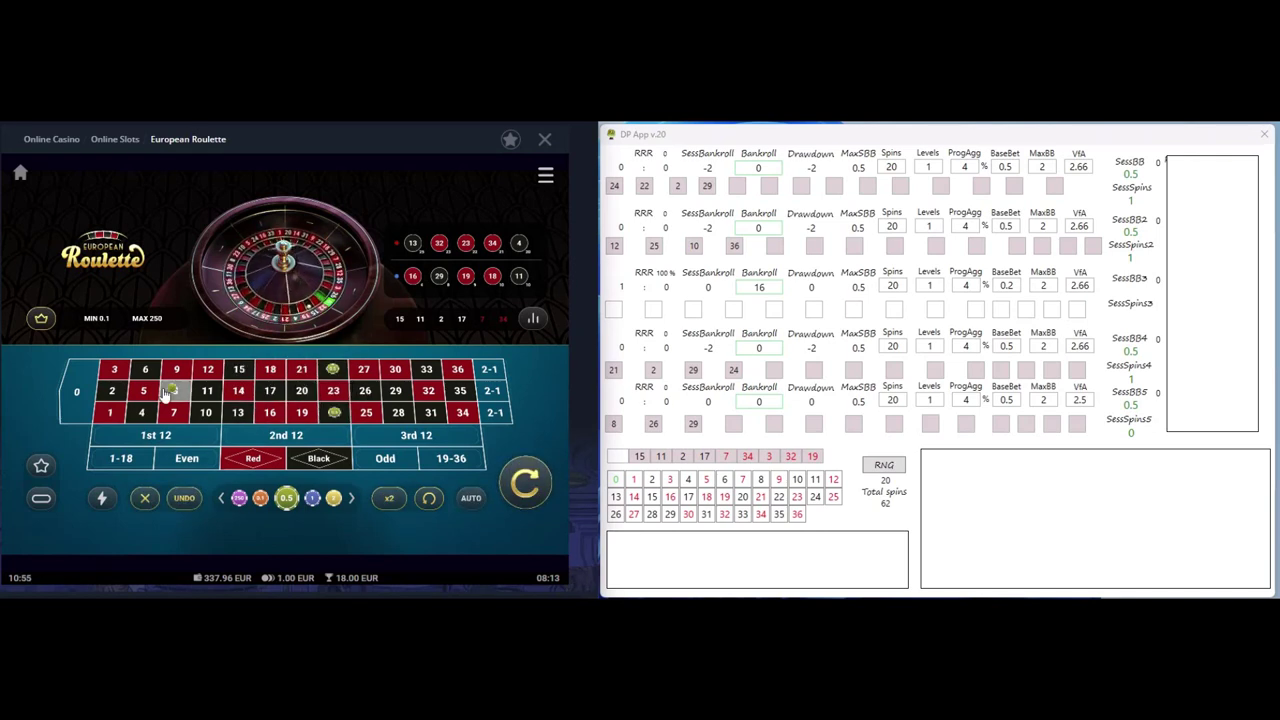
{"action": "left_click", "coordinate": [112, 390]}
{"action": "left_click", "coordinate": [400, 394]}
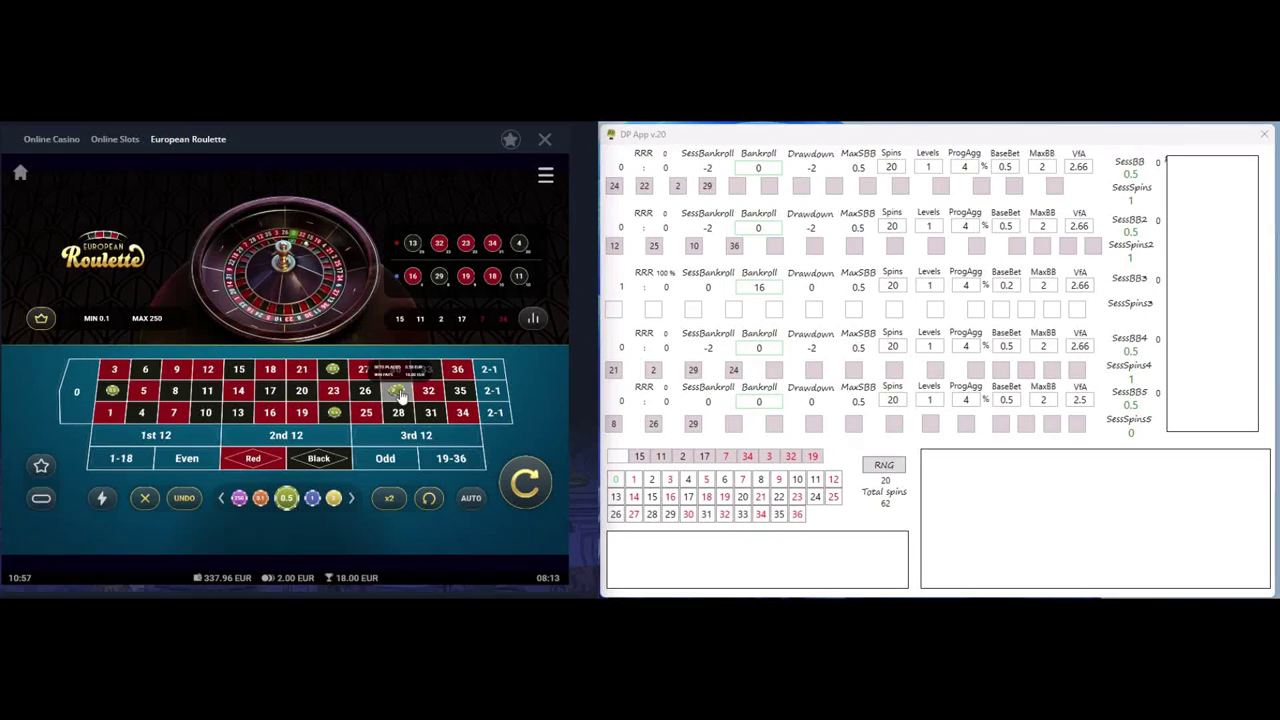
{"action": "left_click", "coordinate": [214, 372]}
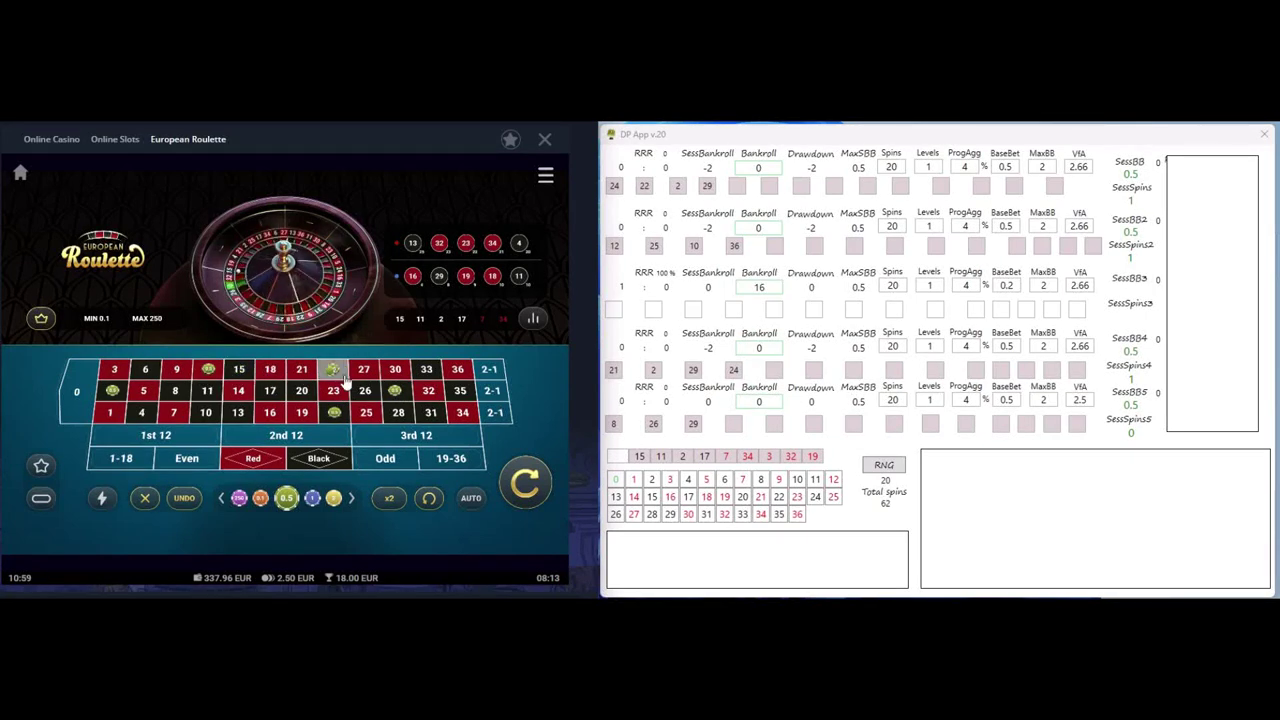
{"action": "left_click", "coordinate": [365, 412]}
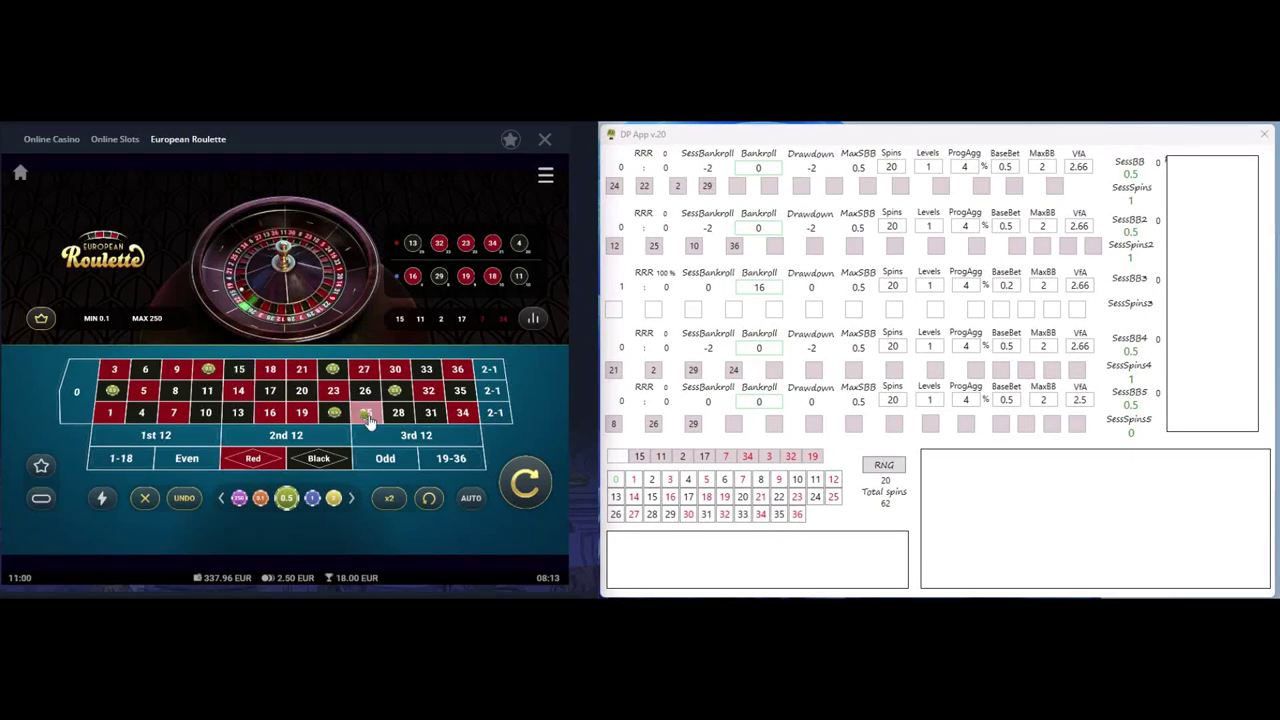
{"action": "left_click", "coordinate": [205, 412]}
{"action": "left_click", "coordinate": [461, 372]}
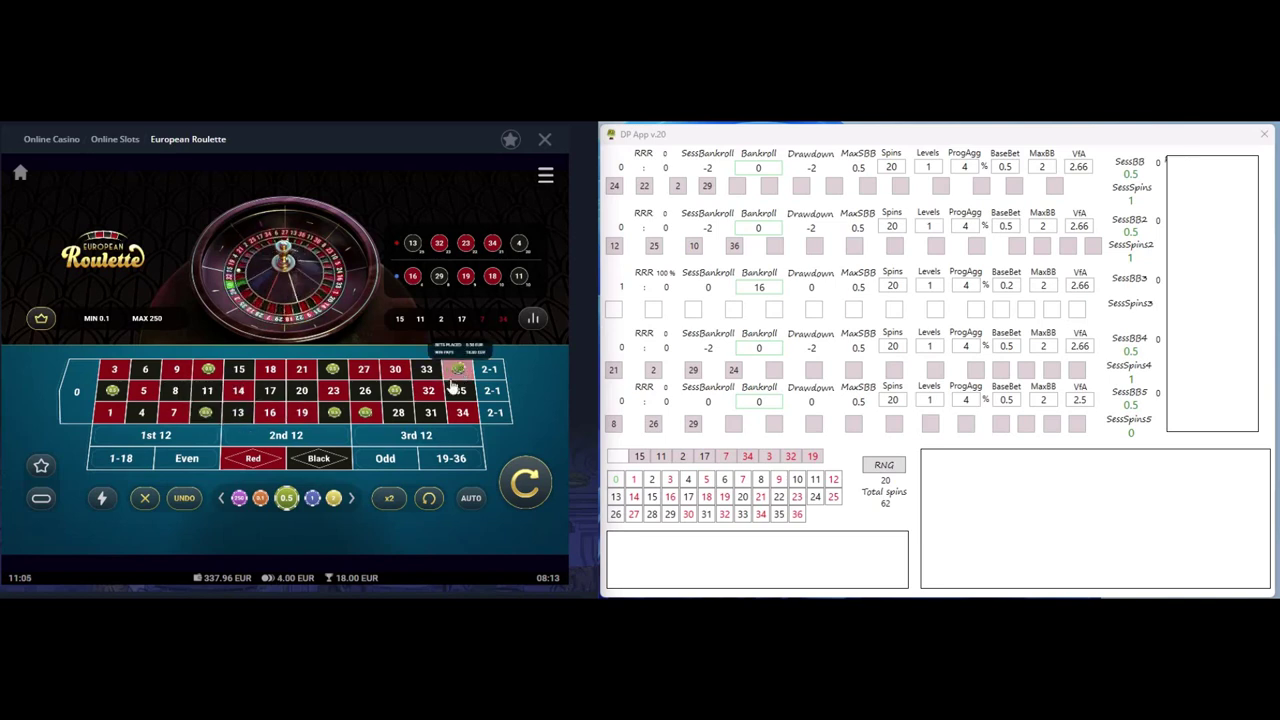
Add more chips on 24, 2 and 29, then spin the 6.00 EUR bet
{"action": "left_click", "coordinate": [303, 372]}
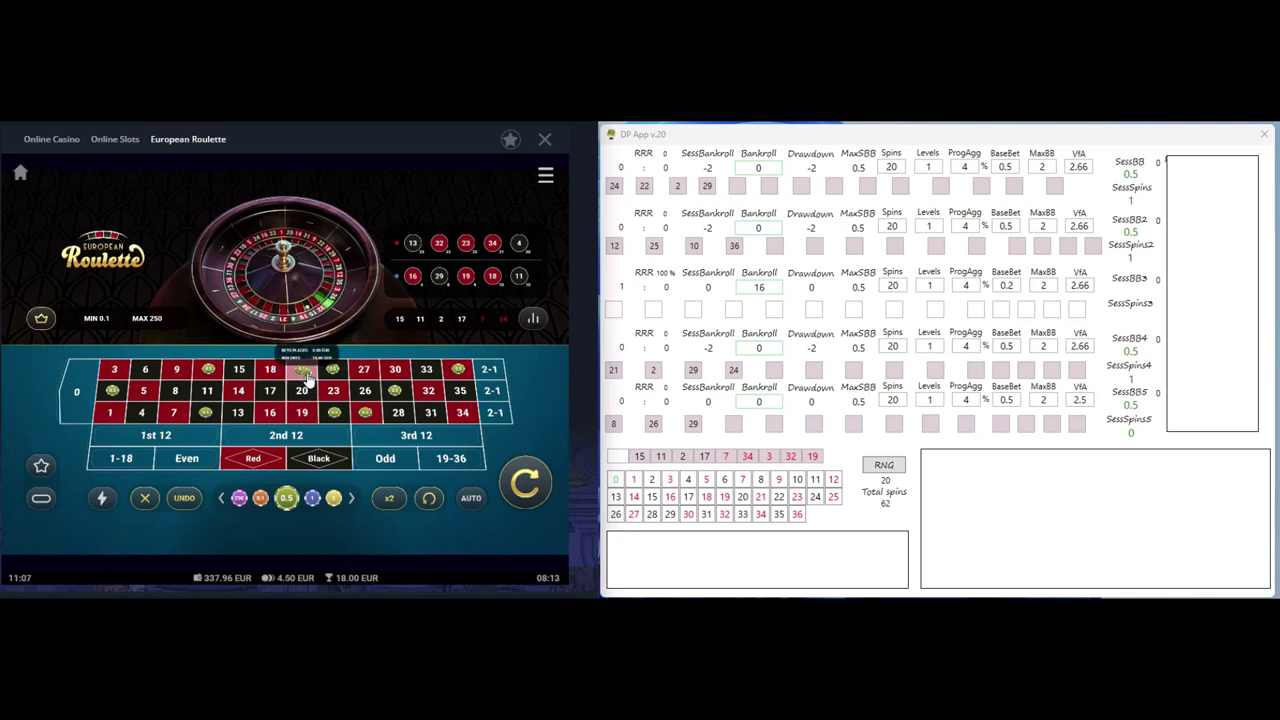
{"action": "left_click", "coordinate": [113, 392]}
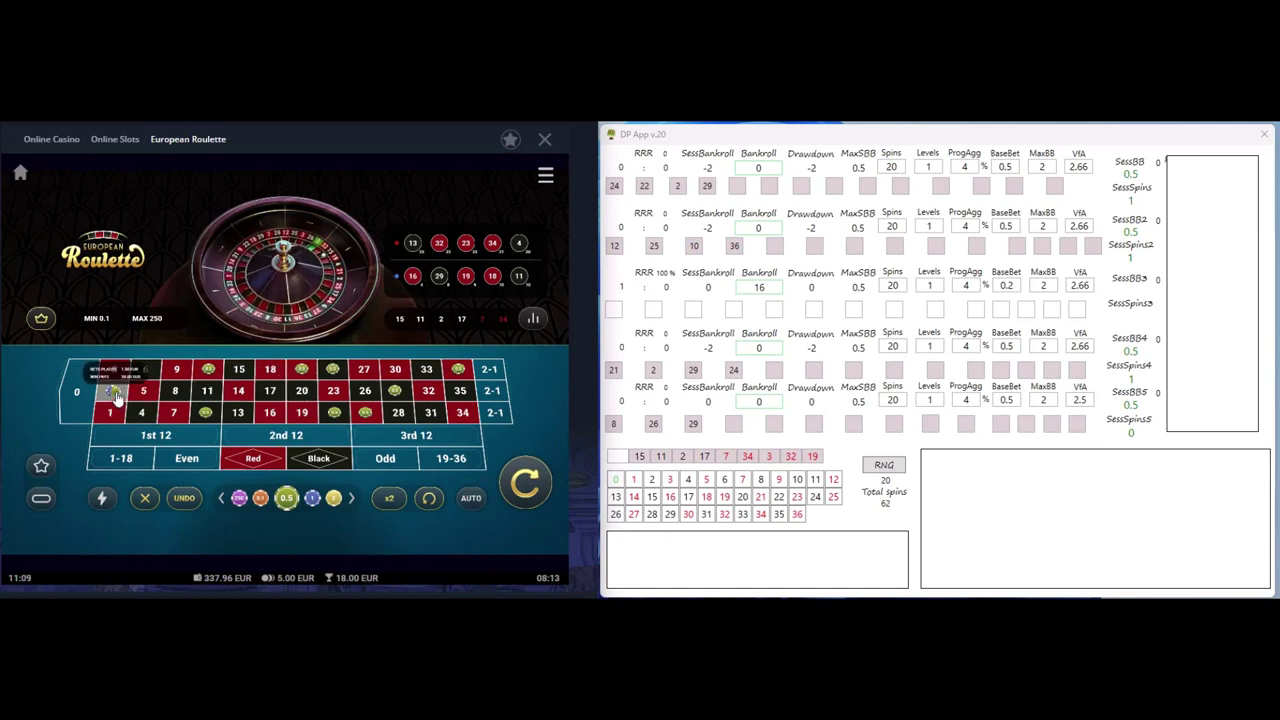
{"action": "left_click", "coordinate": [399, 392]}
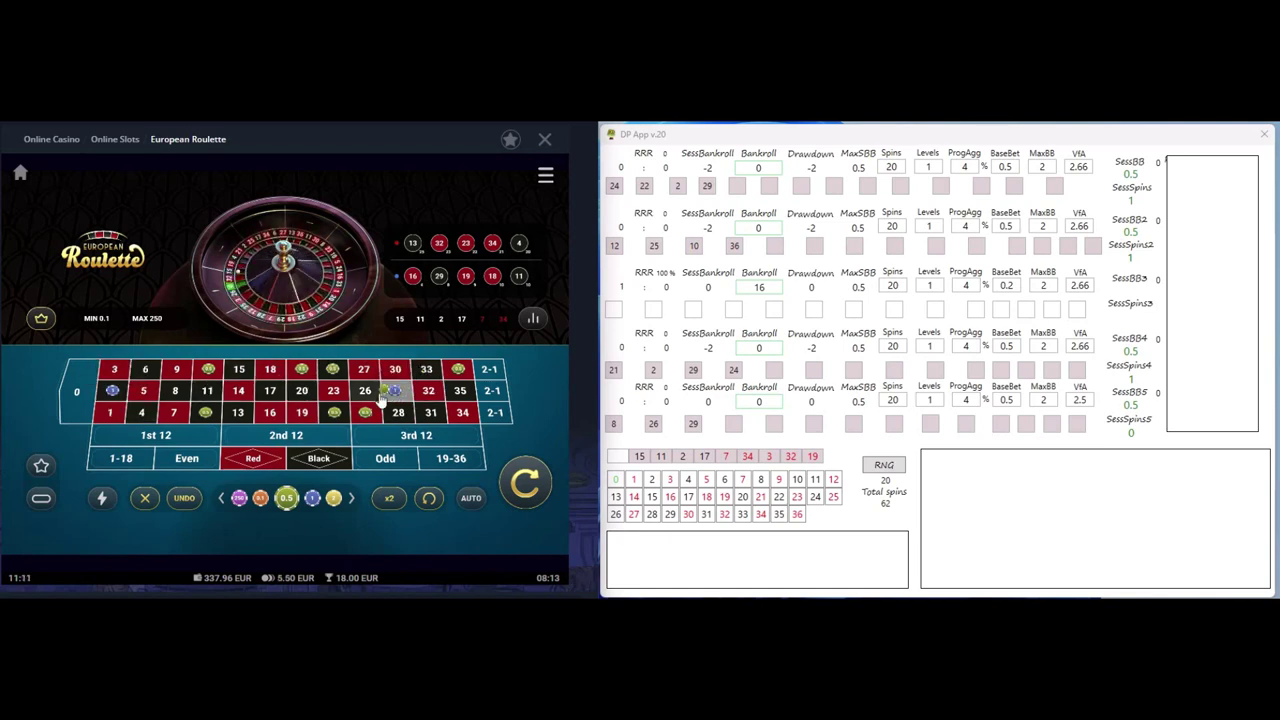
{"action": "left_click", "coordinate": [336, 370]}
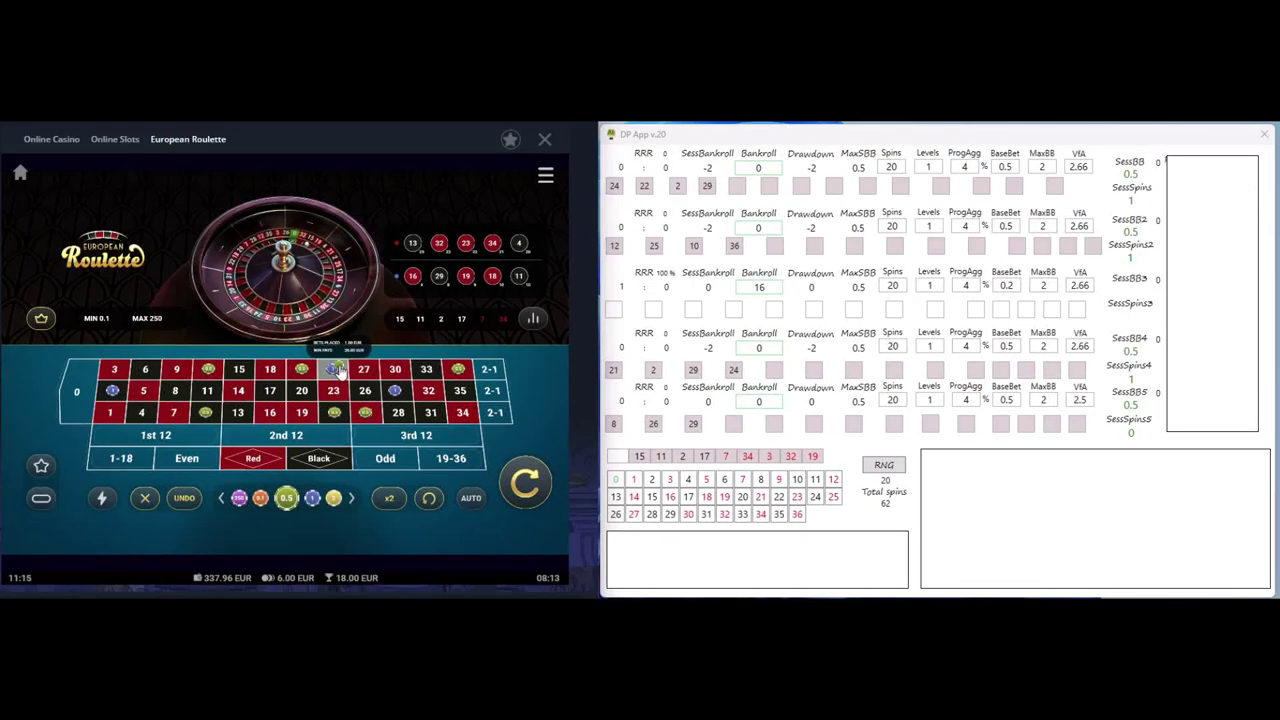
{"action": "left_click", "coordinate": [525, 483]}
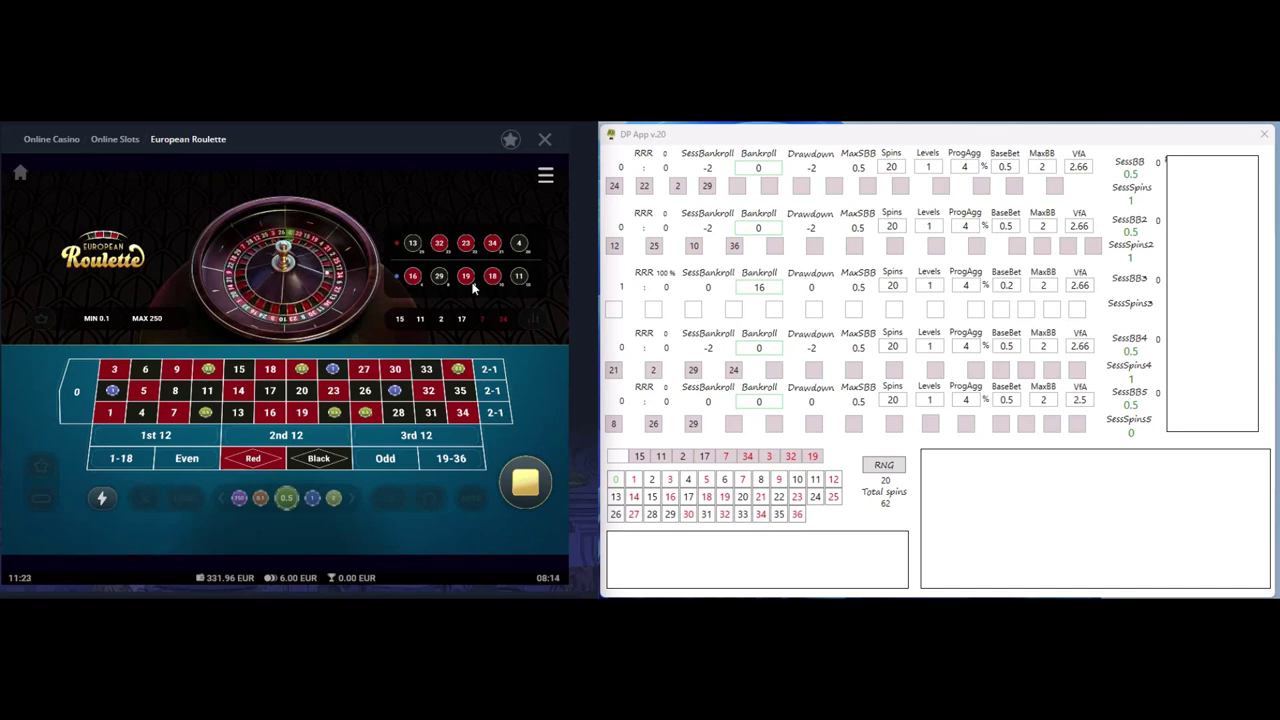
Log winners 34, 4 and 21, spinning again between results
{"action": "left_click", "coordinate": [761, 513]}
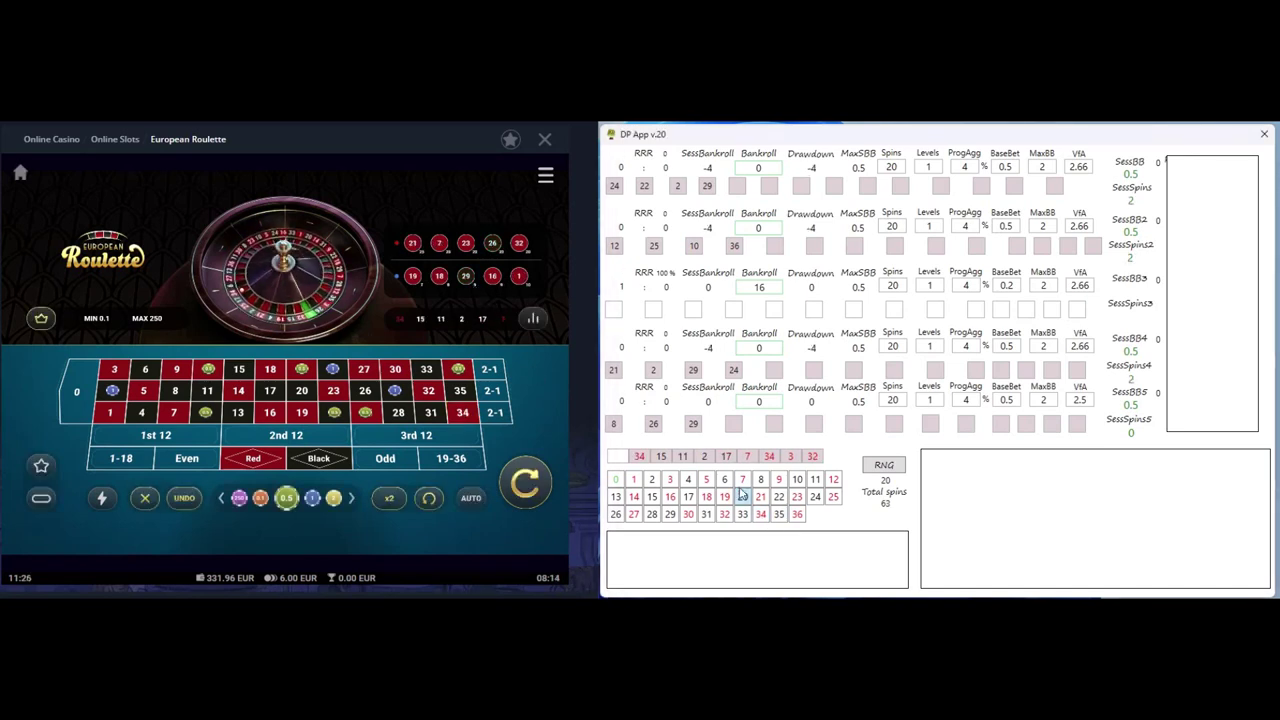
{"action": "left_click", "coordinate": [528, 470]}
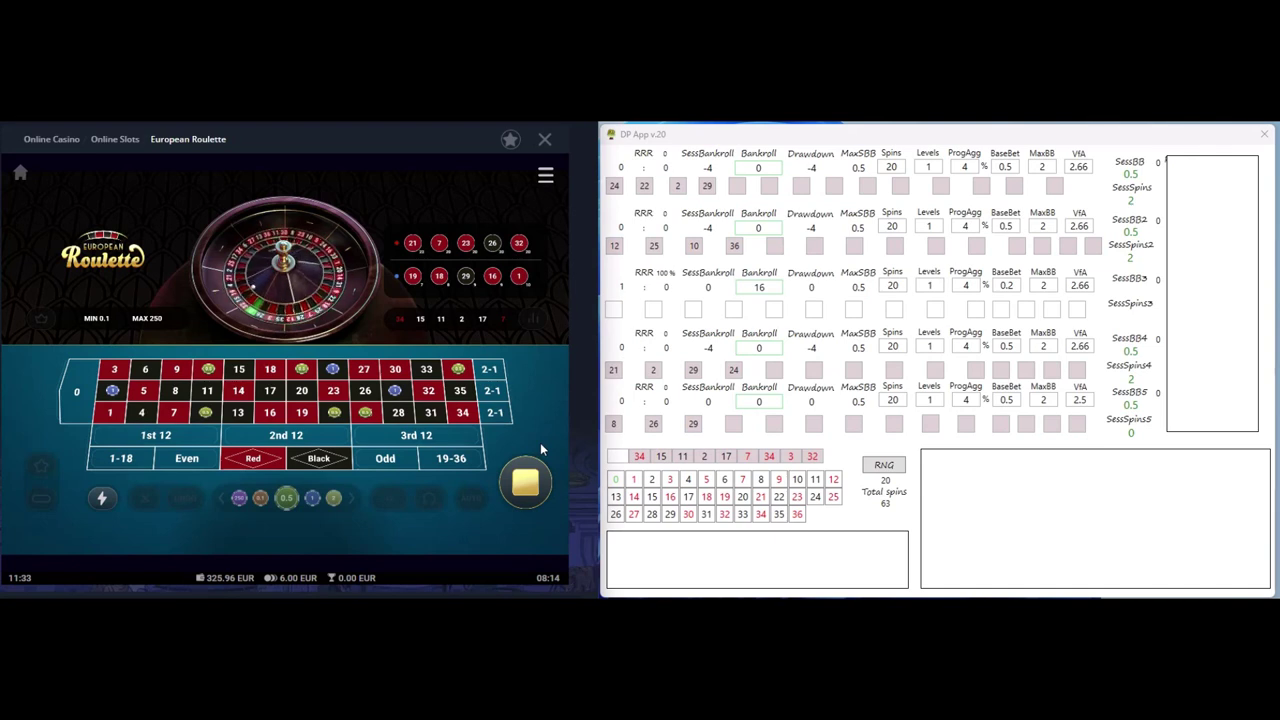
{"action": "left_click", "coordinate": [688, 479]}
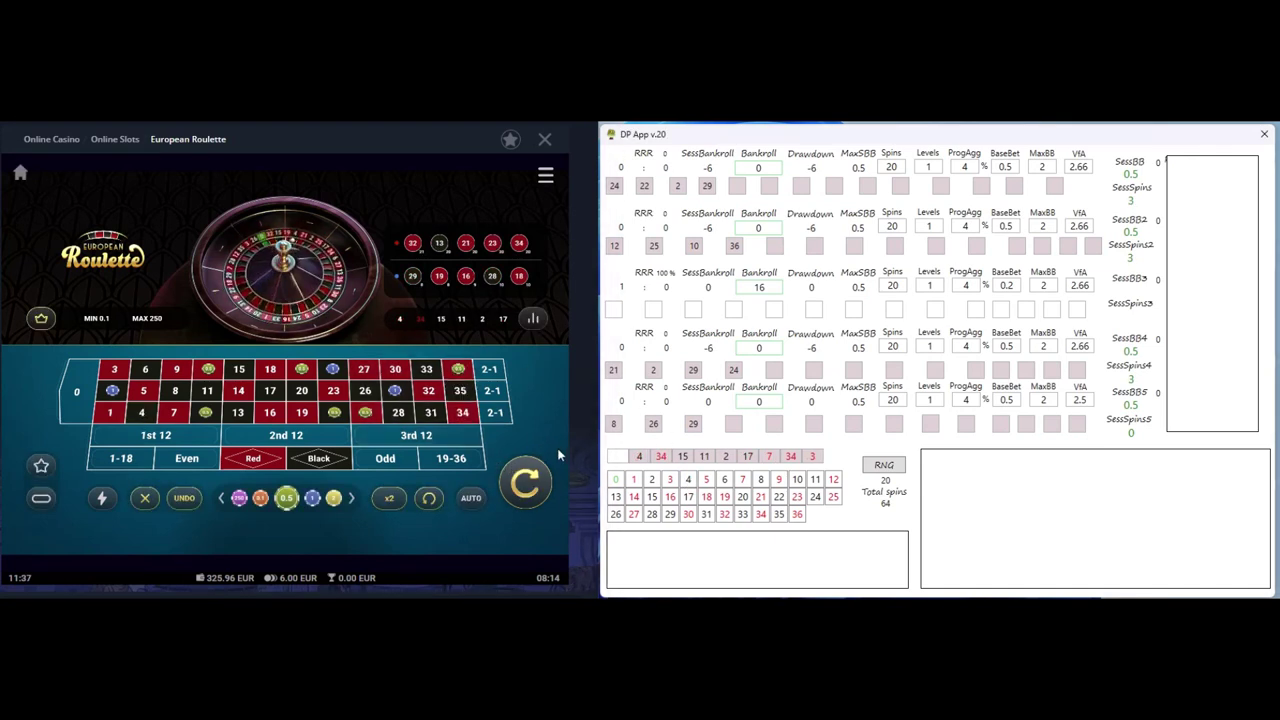
{"action": "left_click", "coordinate": [536, 481]}
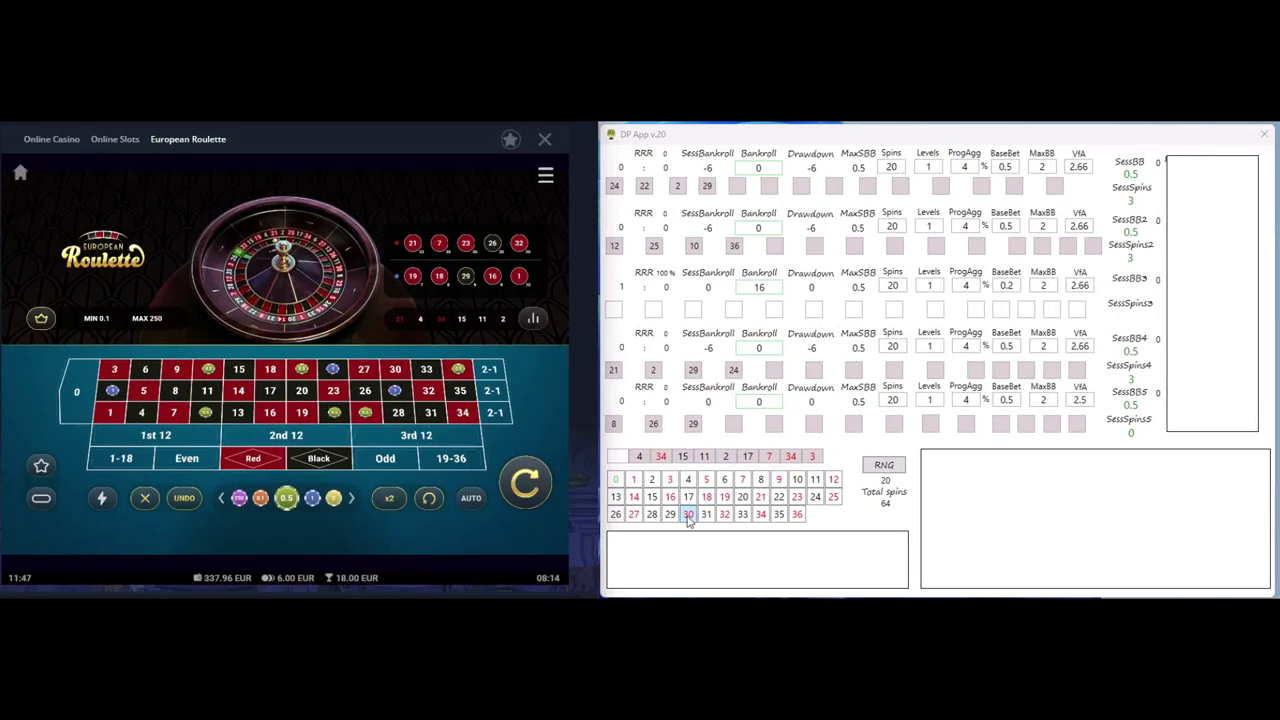
{"action": "left_click", "coordinate": [763, 497]}
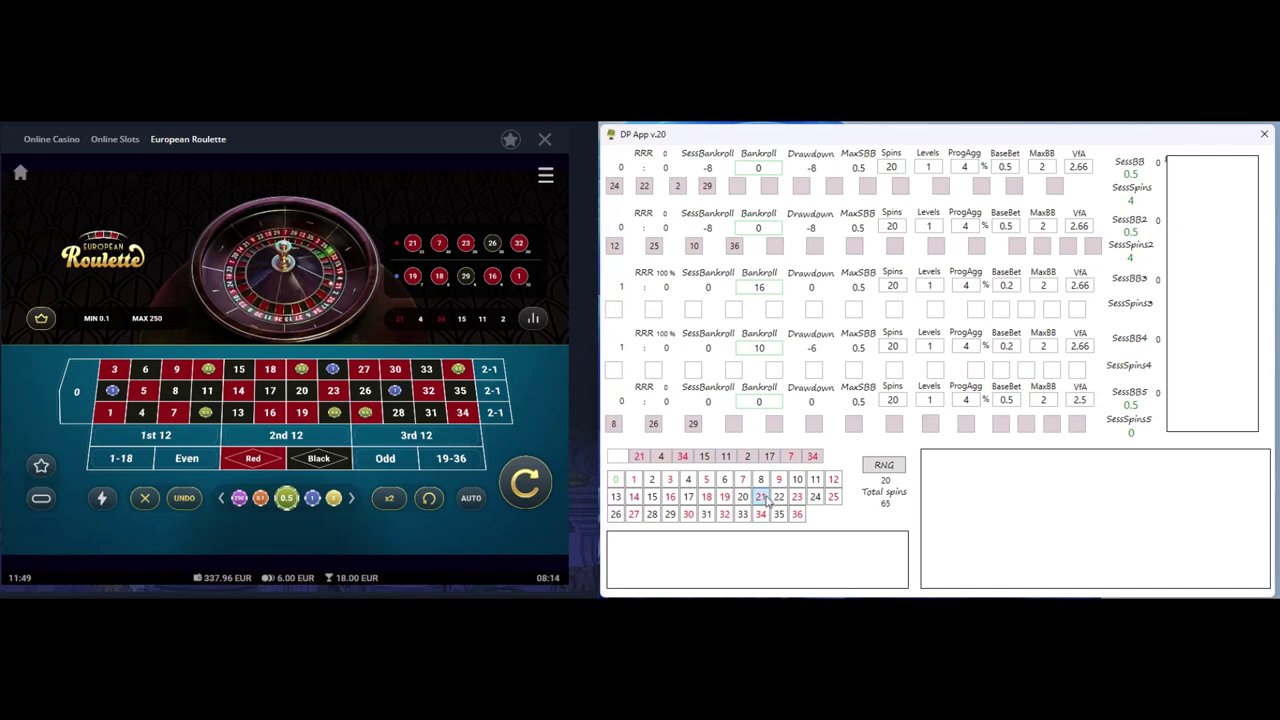
Clear the table and place 0.50 chips on 24 and 22, fixing a misplacement
{"action": "left_click", "coordinate": [145, 497]}
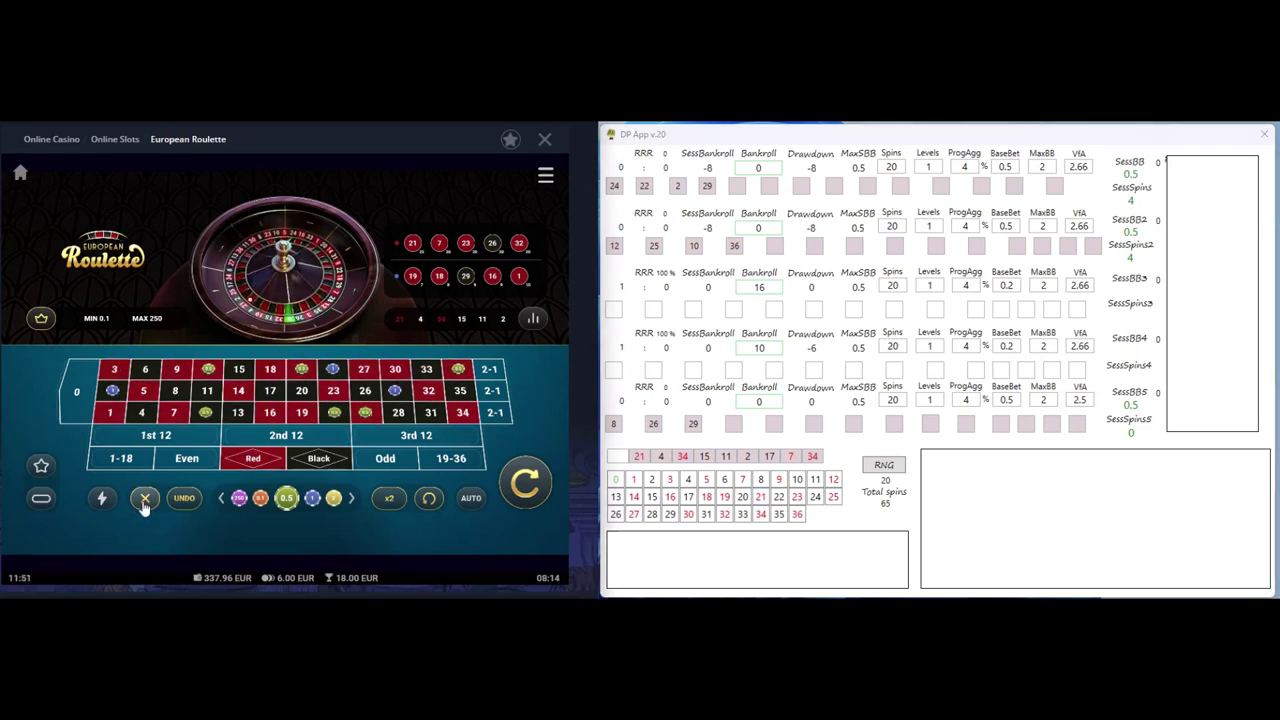
{"action": "left_click", "coordinate": [333, 370]}
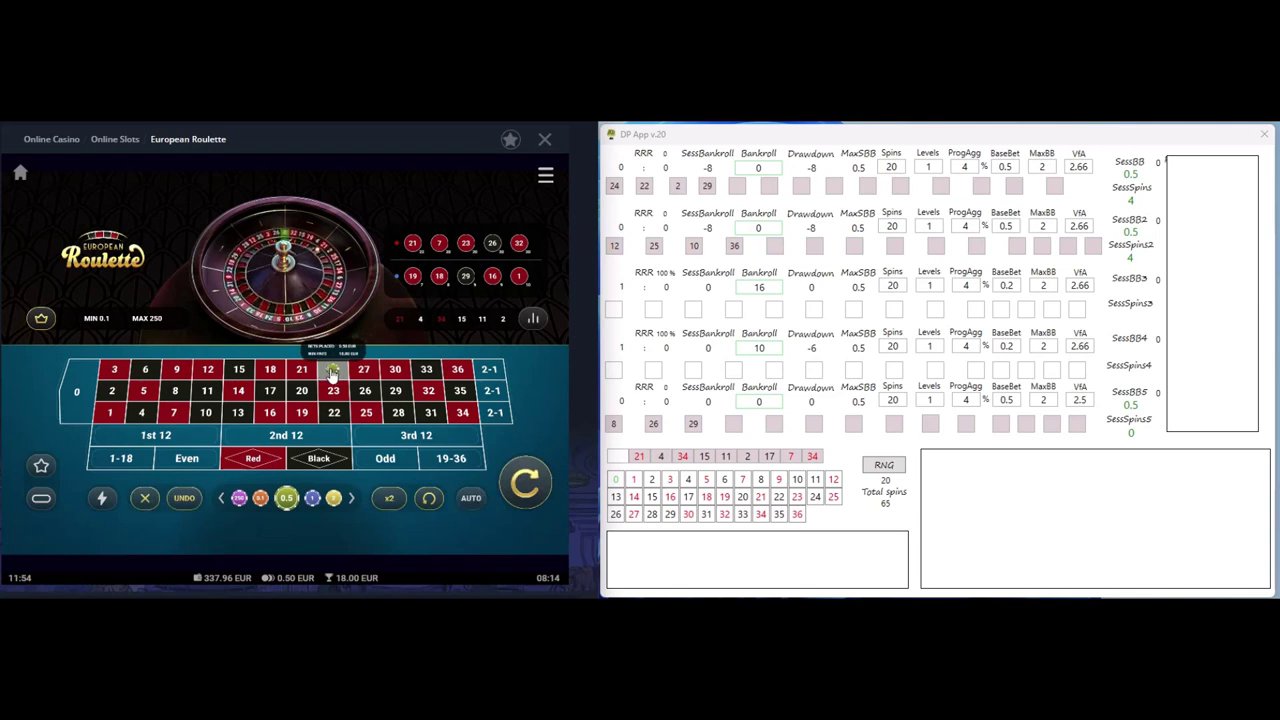
{"action": "left_click", "coordinate": [334, 423]}
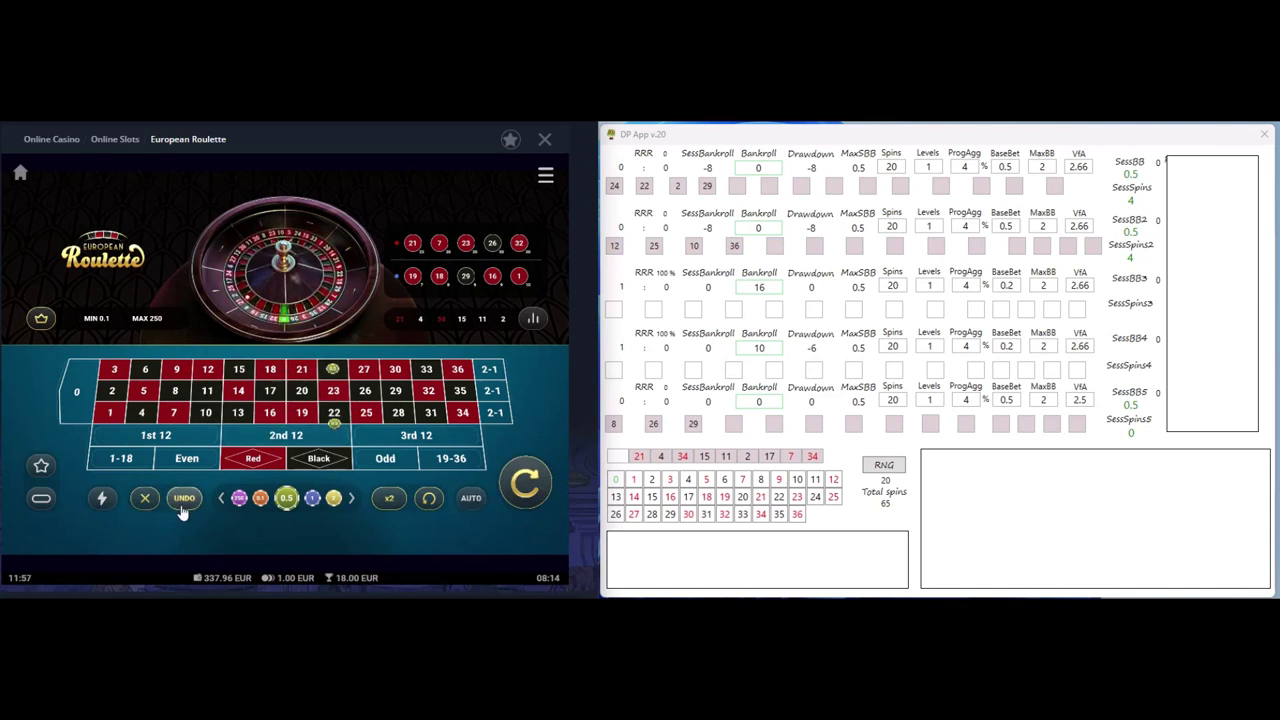
{"action": "double_click", "coordinate": [183, 498]}
{"action": "left_click", "coordinate": [338, 370]}
{"action": "left_click", "coordinate": [334, 412]}
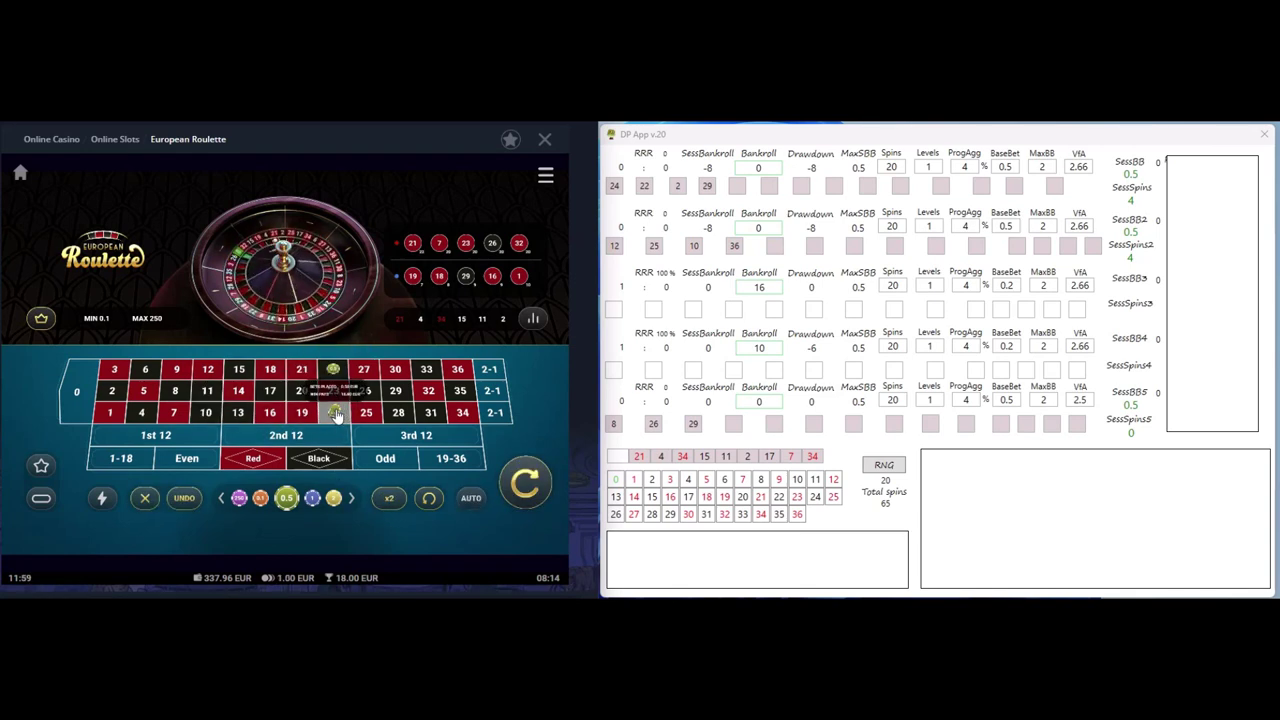
Add 0.50 chips on 2, 29, 12, 25, 10 and 36, then spin the 4.00 EUR bet
{"action": "left_click", "coordinate": [118, 392]}
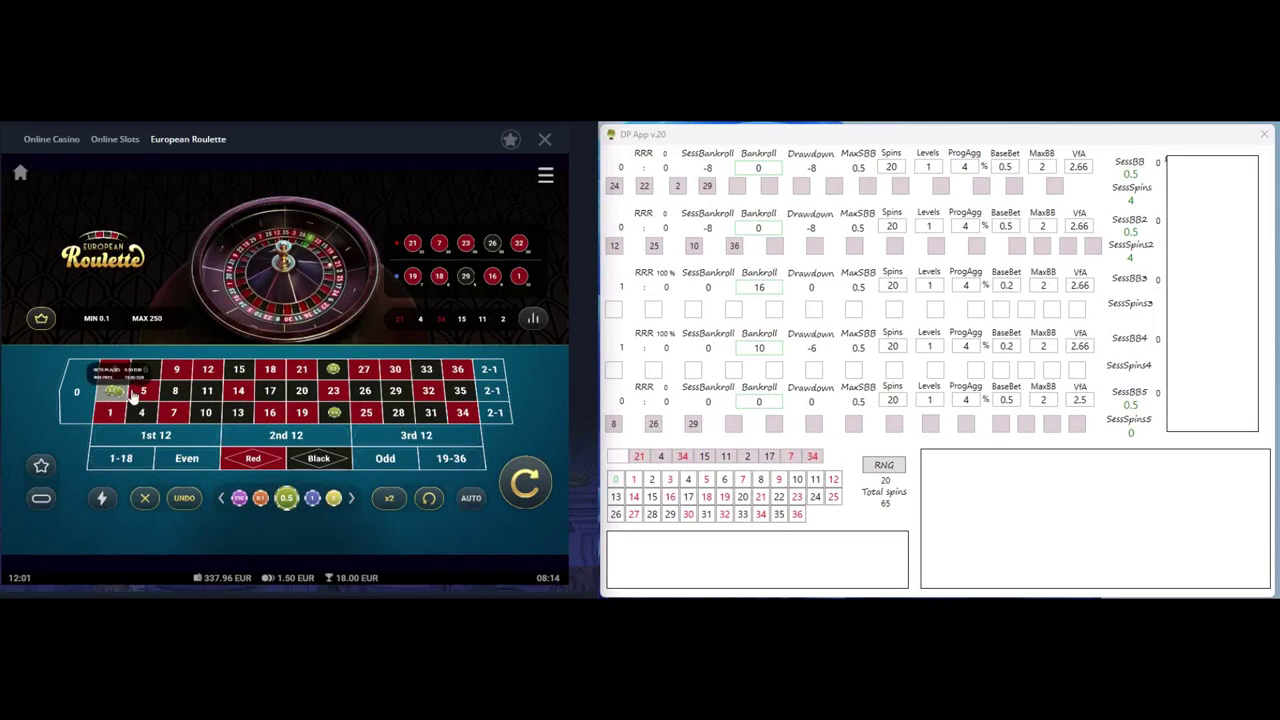
{"action": "left_click", "coordinate": [398, 392]}
{"action": "left_click", "coordinate": [207, 369]}
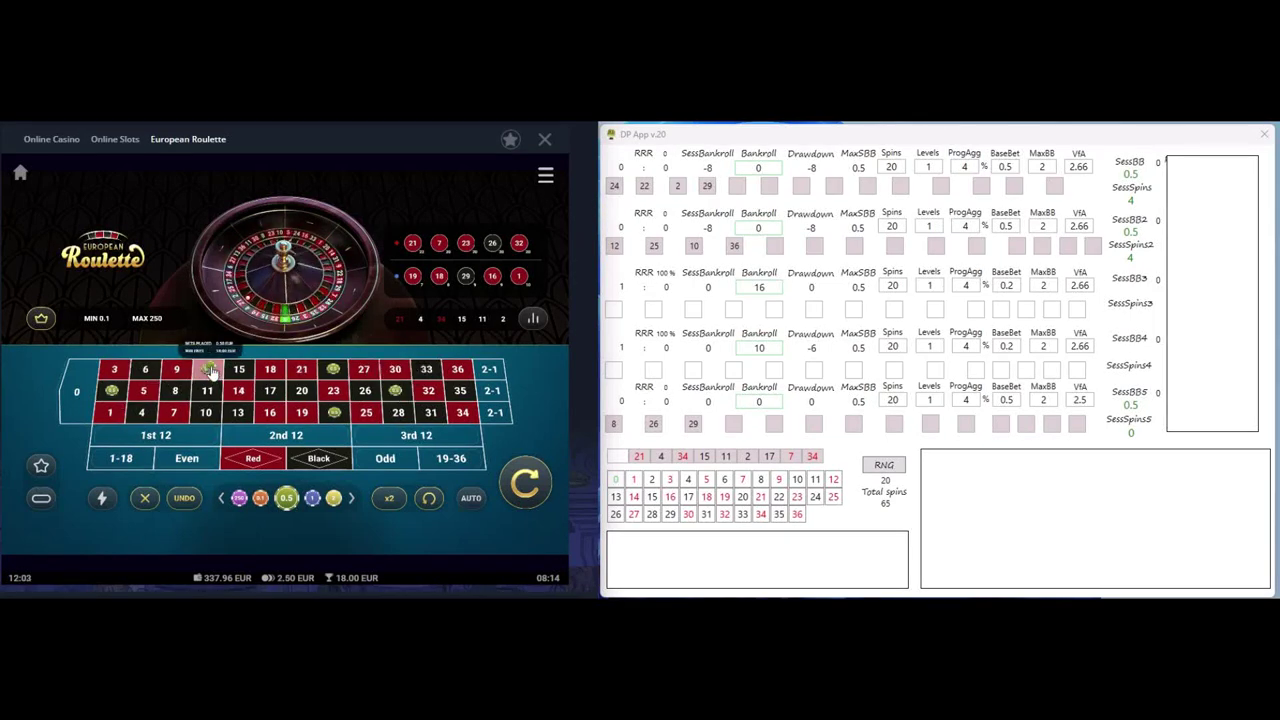
{"action": "left_click", "coordinate": [366, 412]}
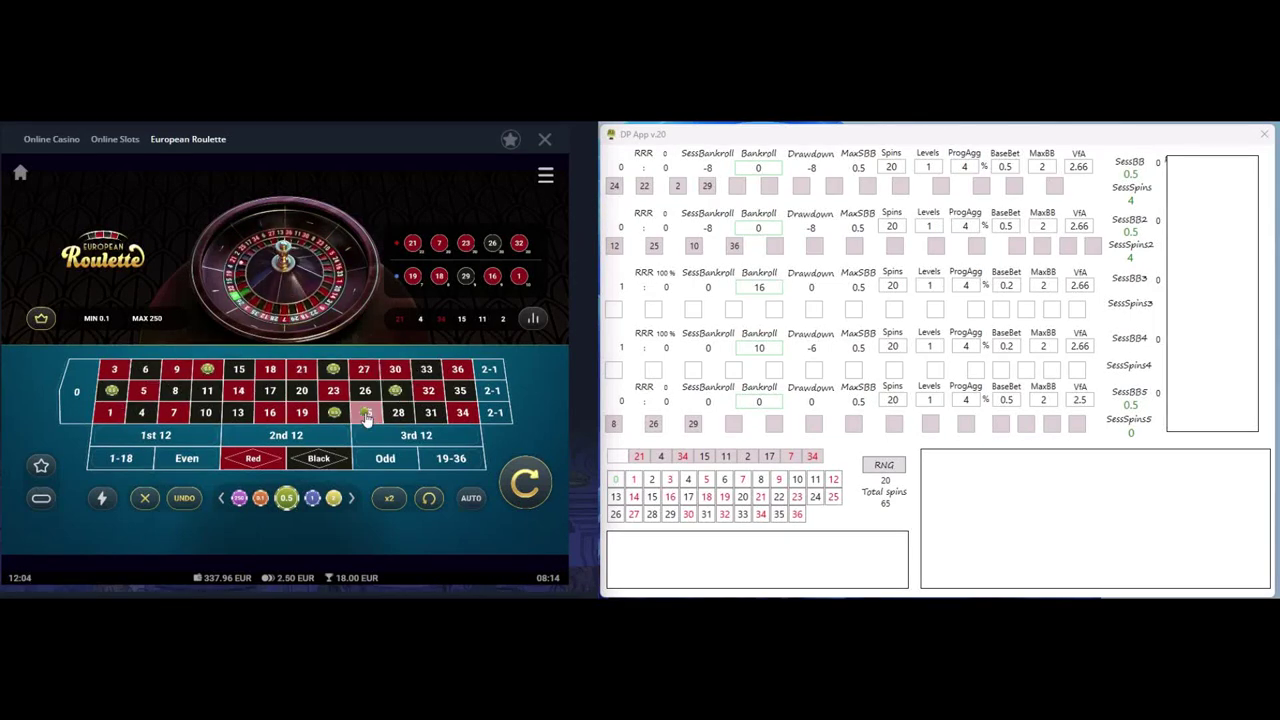
{"action": "left_click", "coordinate": [205, 412]}
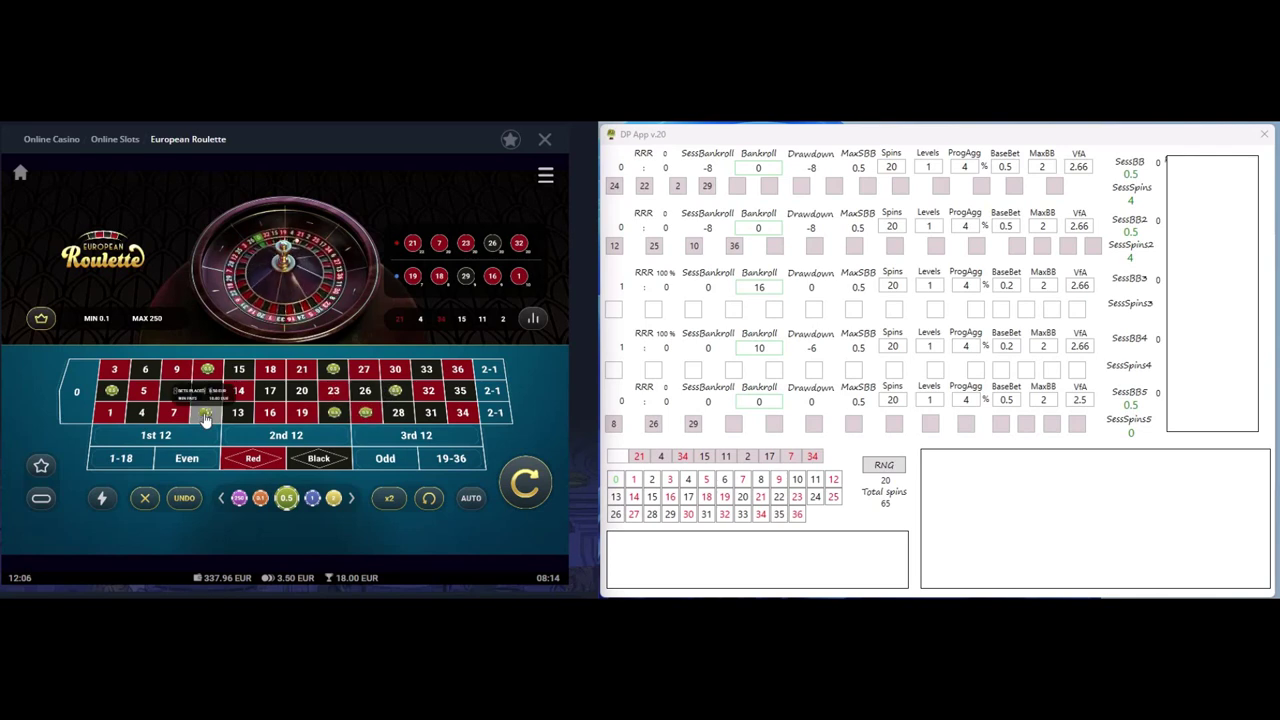
{"action": "left_click", "coordinate": [457, 369]}
{"action": "left_click", "coordinate": [536, 465]}
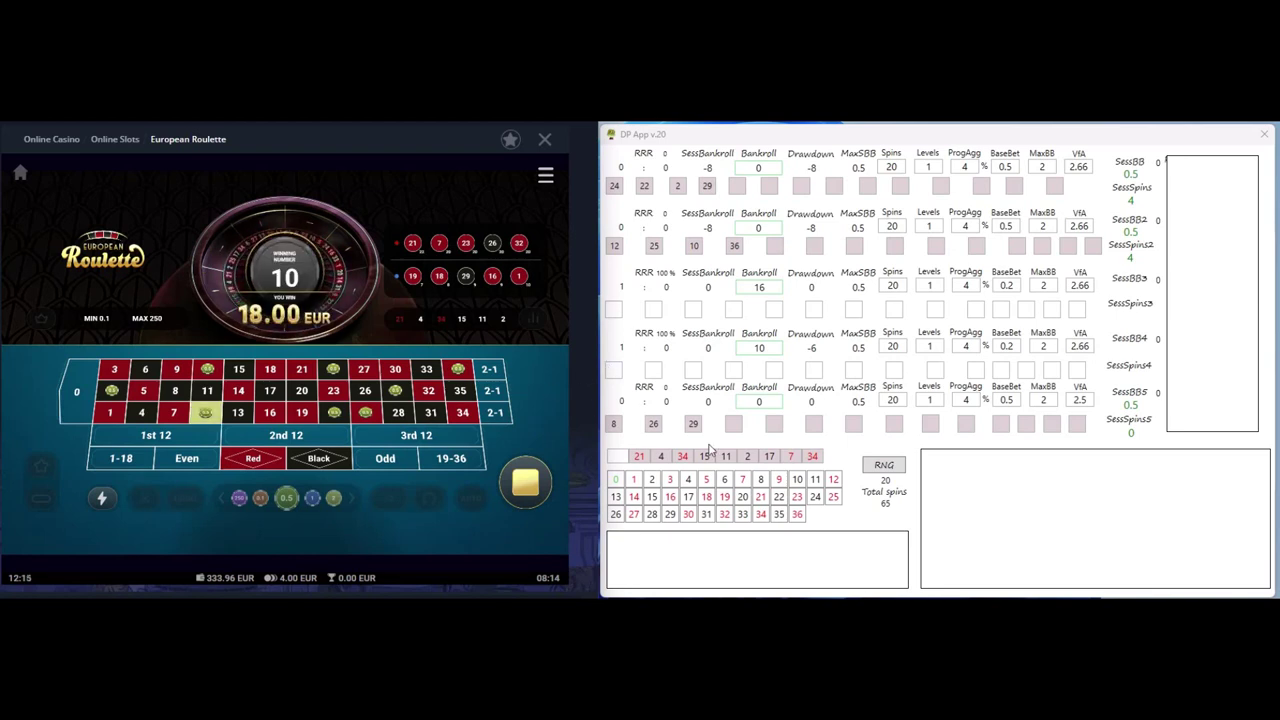
Log winner 10, clear the table, place four 0.5 chips starting on 24, and spin
{"action": "left_click", "coordinate": [798, 480]}
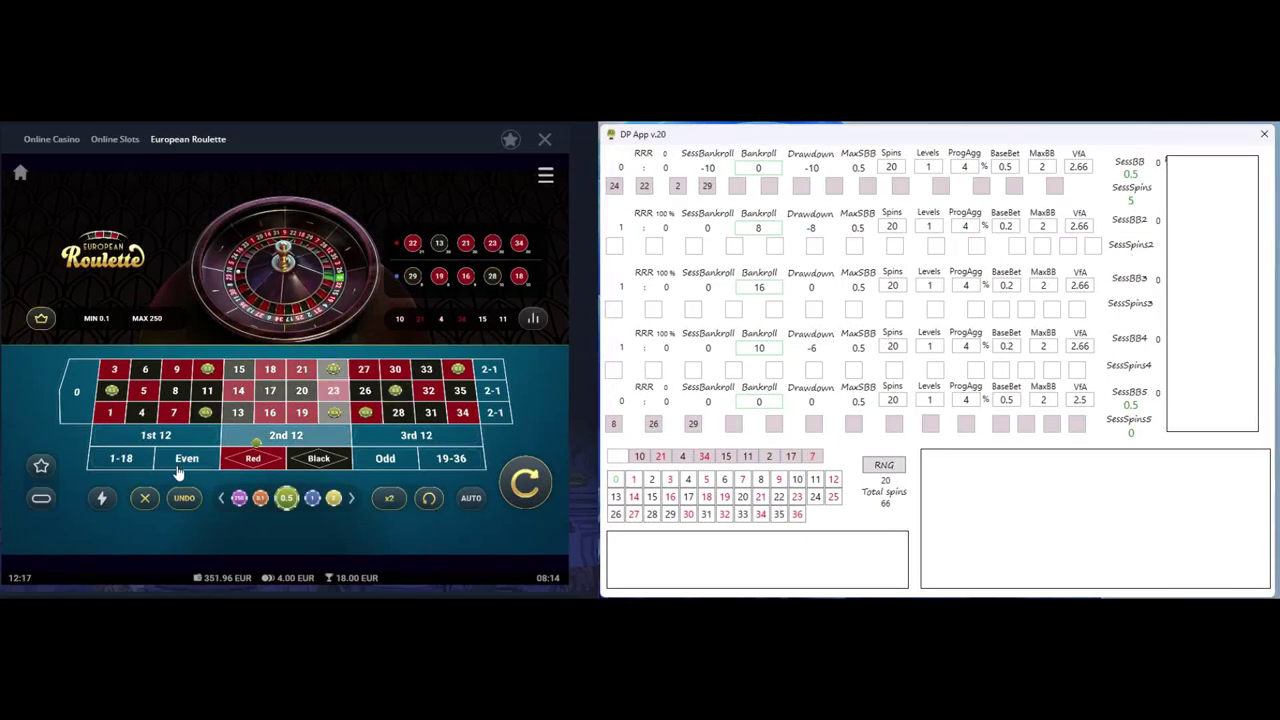
{"action": "left_click", "coordinate": [146, 497]}
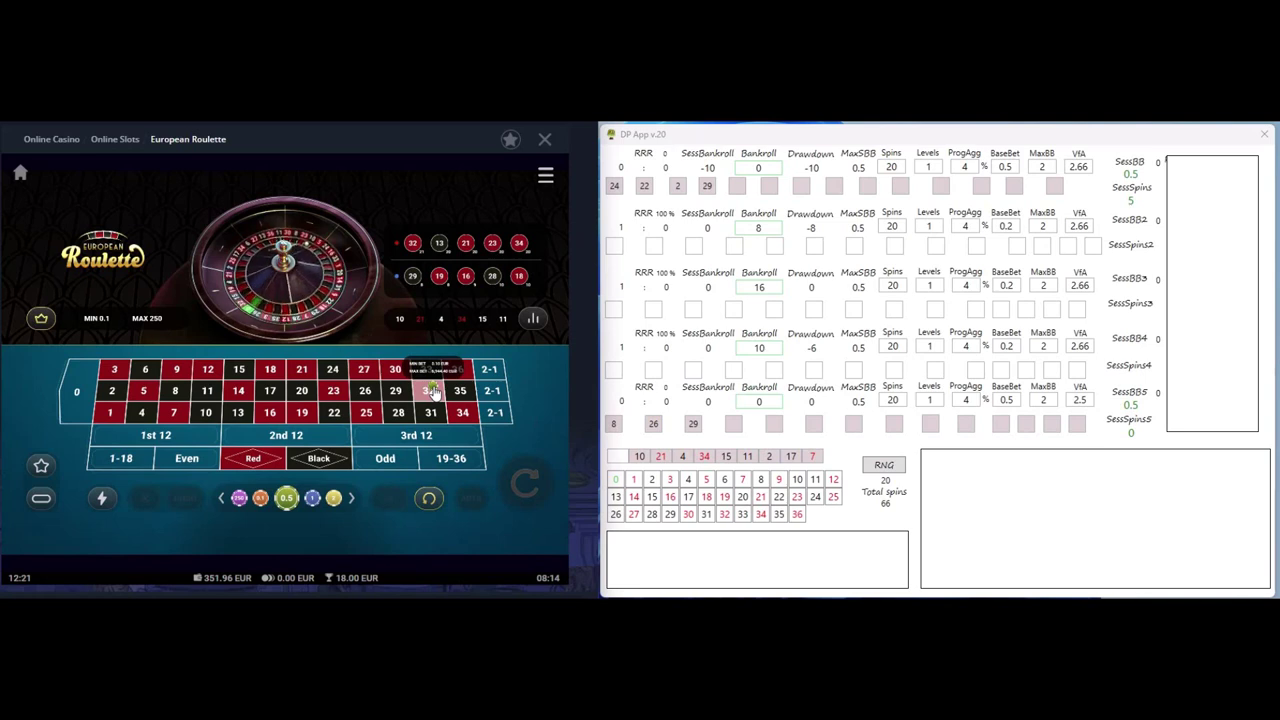
{"action": "left_click", "coordinate": [335, 370]}
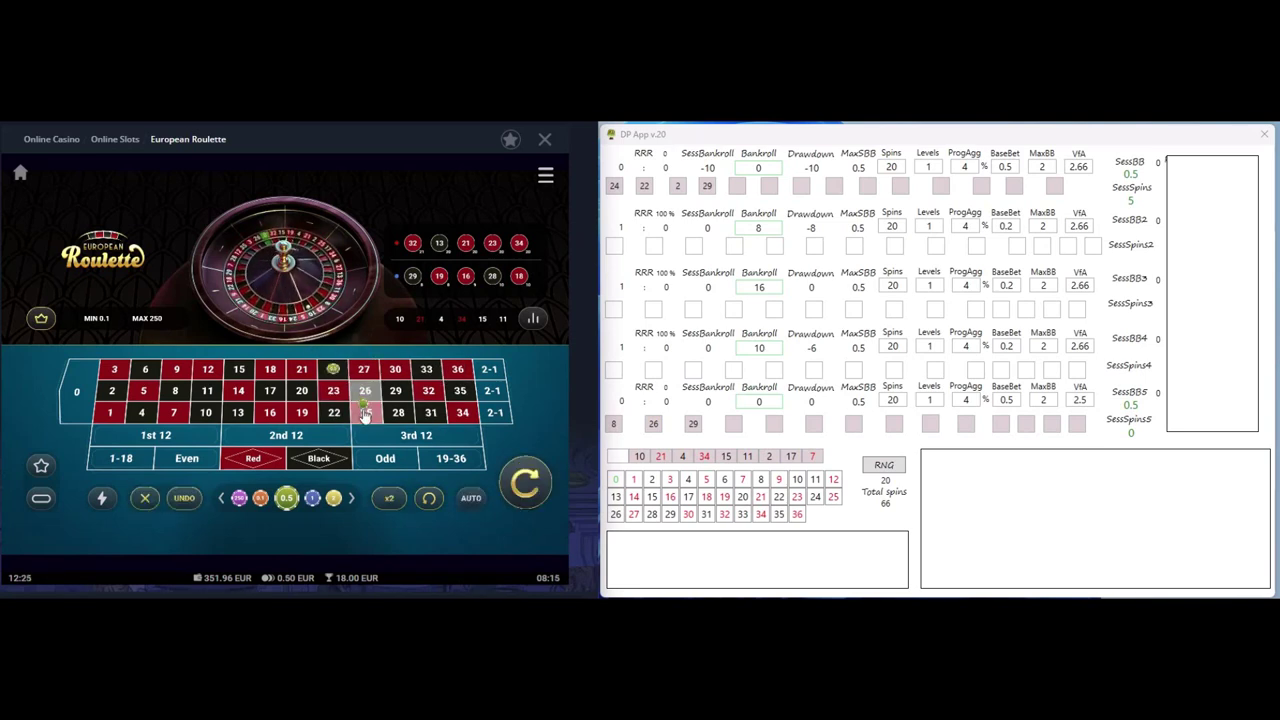
{"action": "left_click", "coordinate": [335, 412]}
{"action": "left_click", "coordinate": [115, 392]}
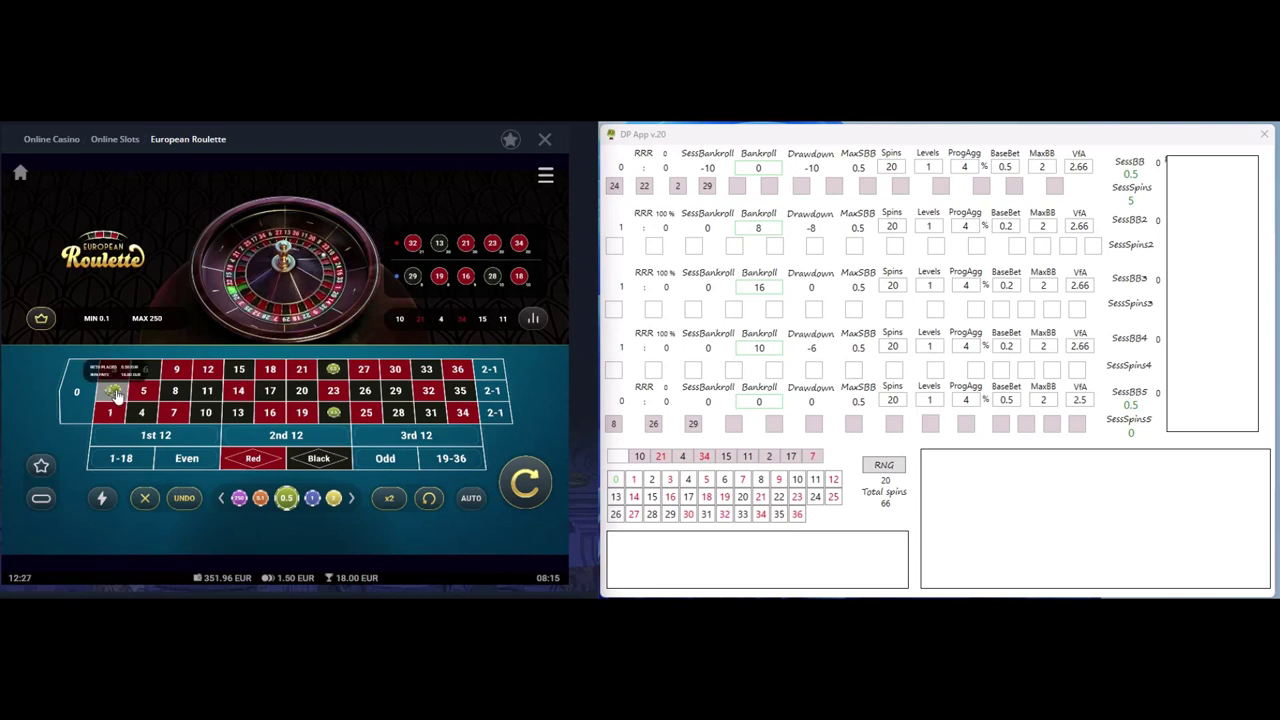
{"action": "left_click", "coordinate": [395, 390]}
{"action": "left_click", "coordinate": [525, 482]}
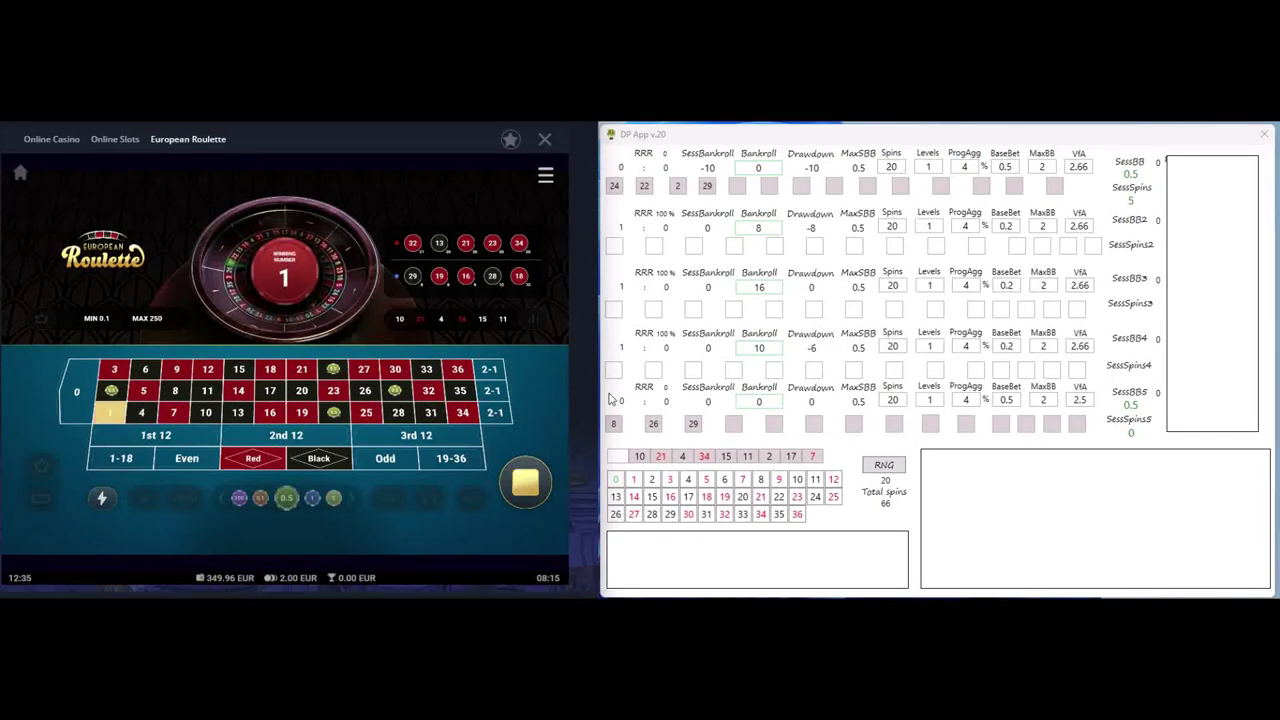
Log winners 1, 21 and 27, repeating the bets between spins
{"action": "left_click", "coordinate": [636, 484]}
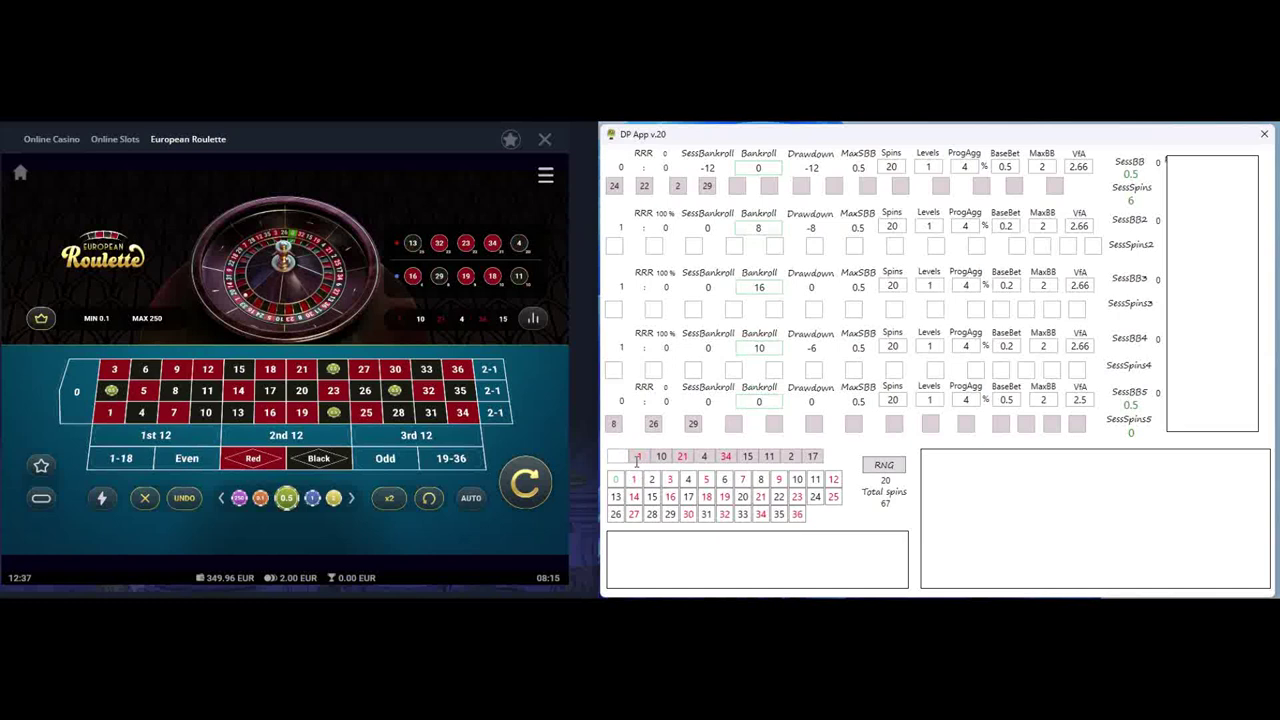
{"action": "left_click", "coordinate": [525, 483]}
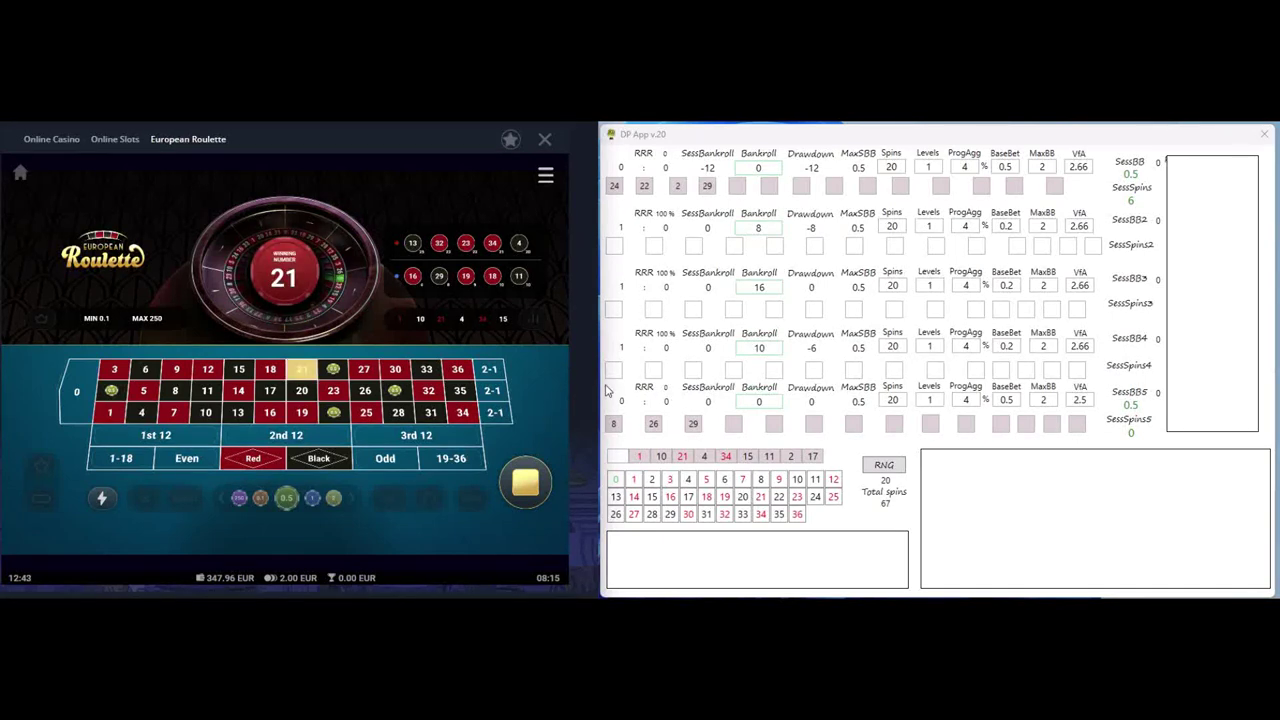
{"action": "left_click", "coordinate": [760, 496]}
{"action": "left_click", "coordinate": [527, 484]}
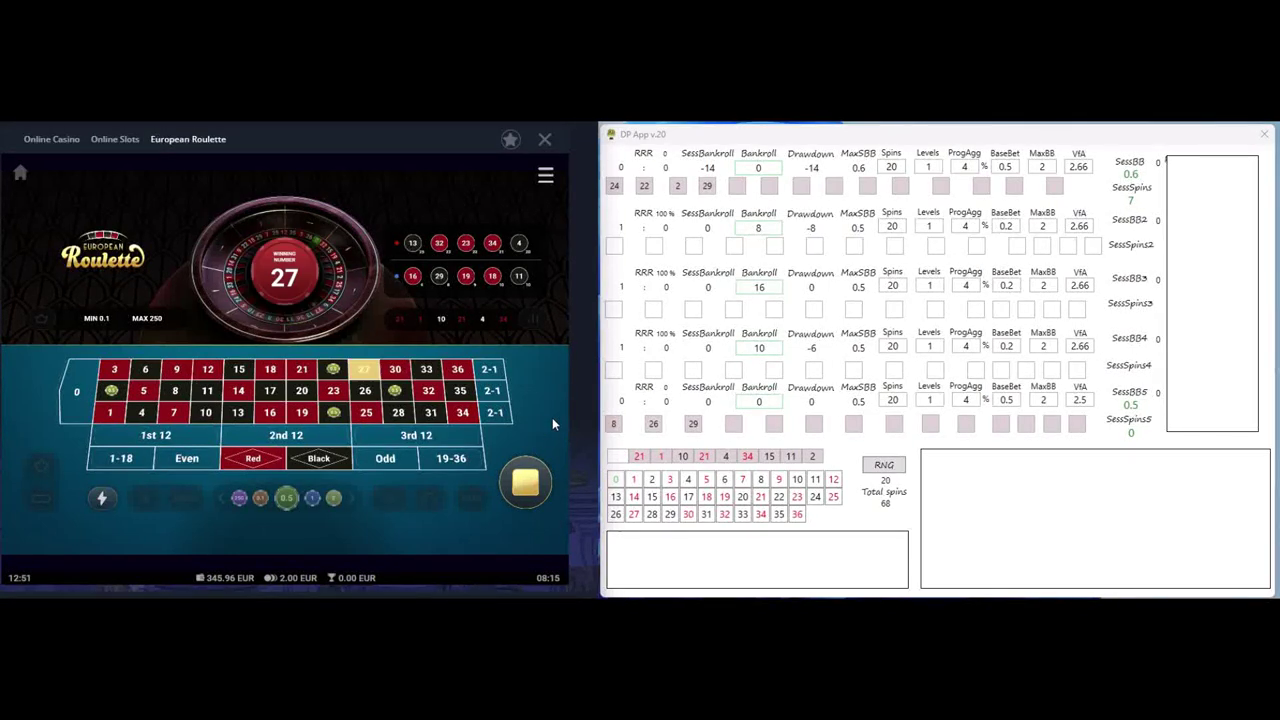
{"action": "left_click", "coordinate": [633, 513]}
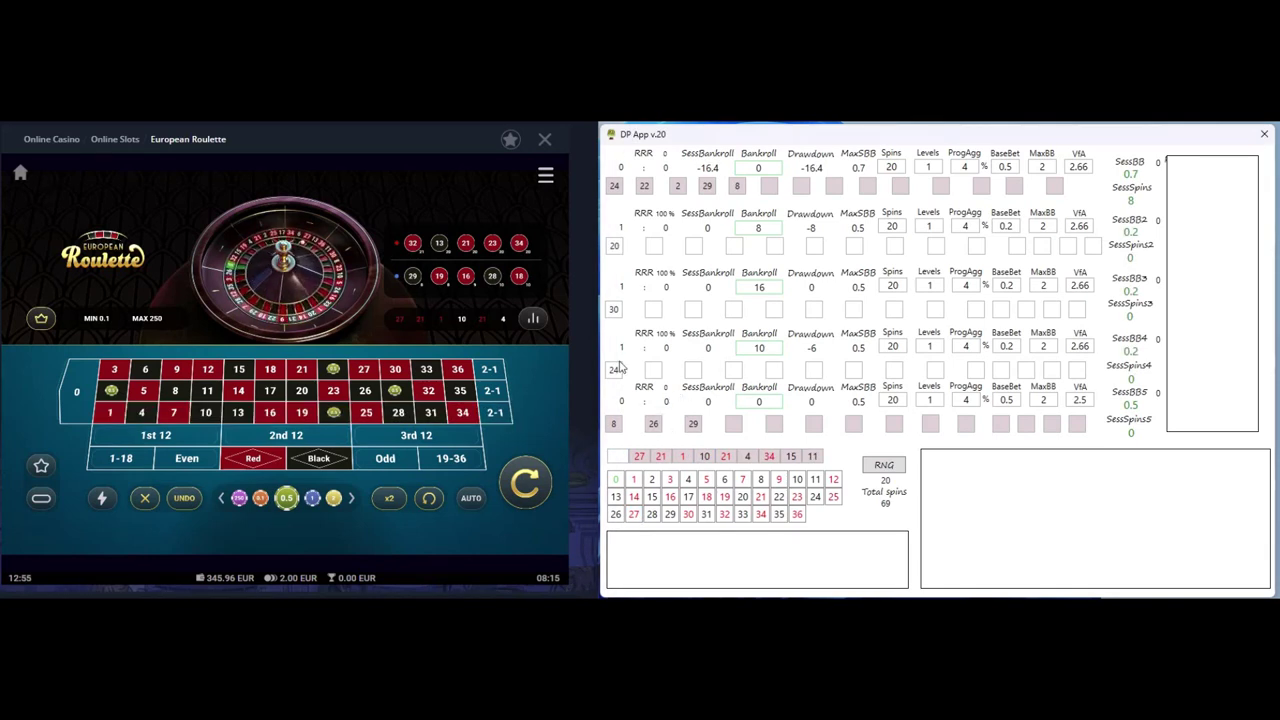
Add 0.1 chips on 2 and three covered numbers, then spin the 2.80 EUR bet
{"action": "left_click", "coordinate": [258, 499]}
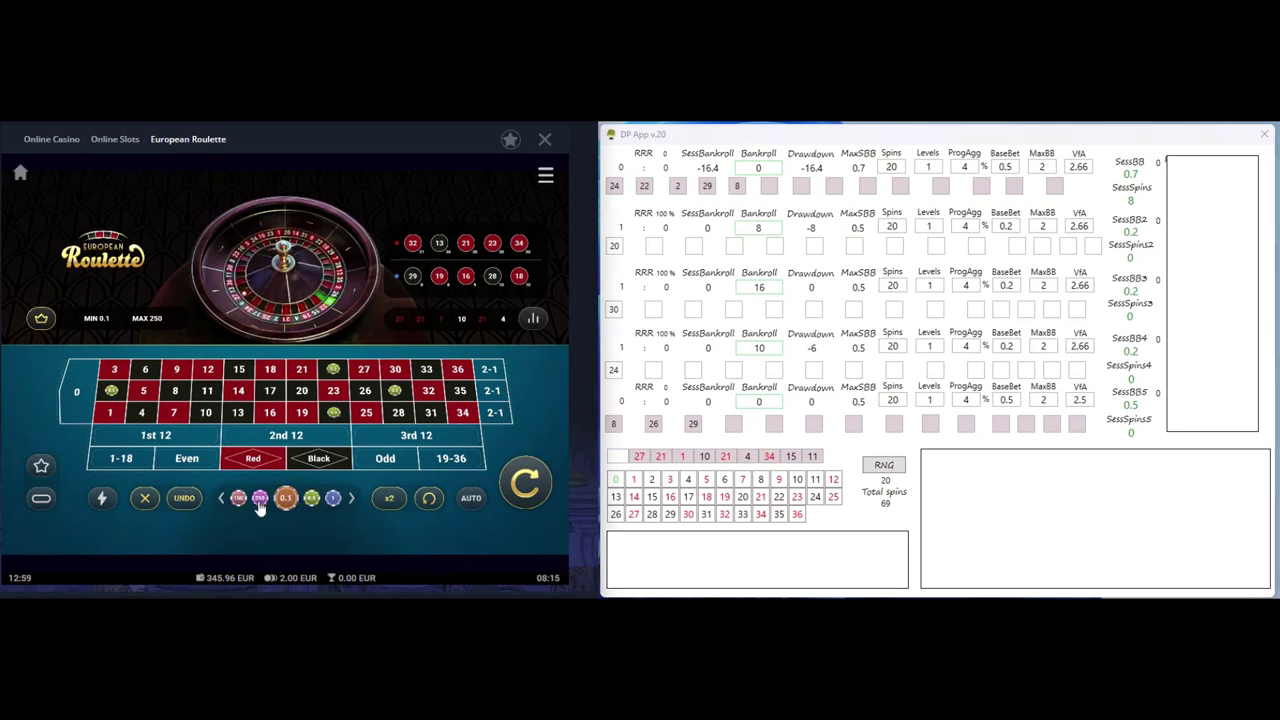
{"action": "left_click", "coordinate": [112, 391]}
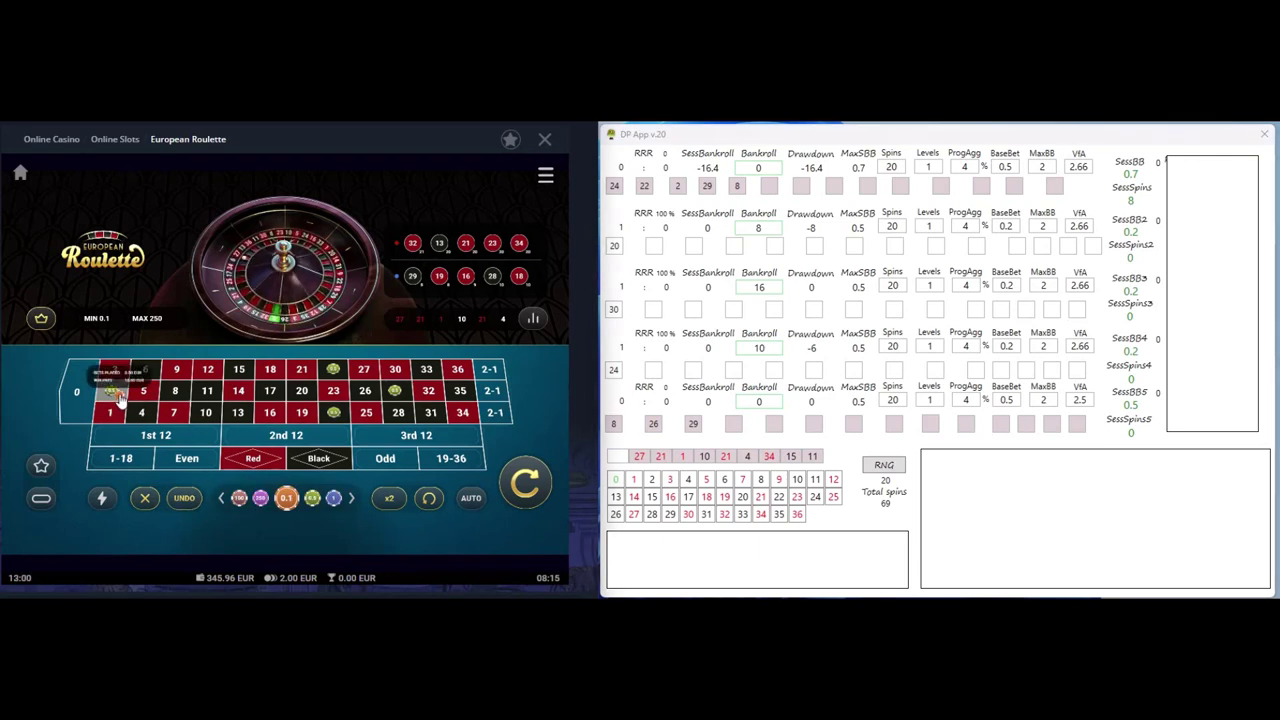
{"action": "left_click", "coordinate": [333, 369]}
{"action": "left_click", "coordinate": [333, 412]}
{"action": "left_click", "coordinate": [397, 391]}
{"action": "left_click", "coordinate": [397, 391]}
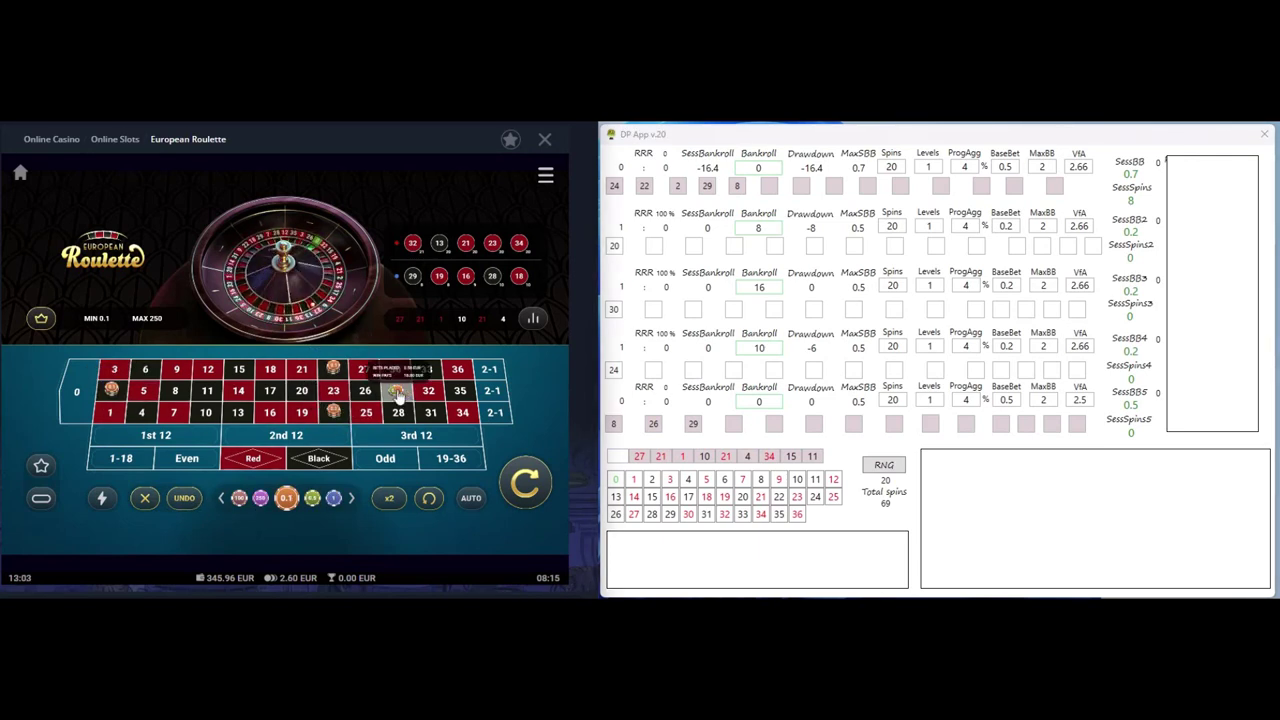
{"action": "left_click", "coordinate": [525, 483]}
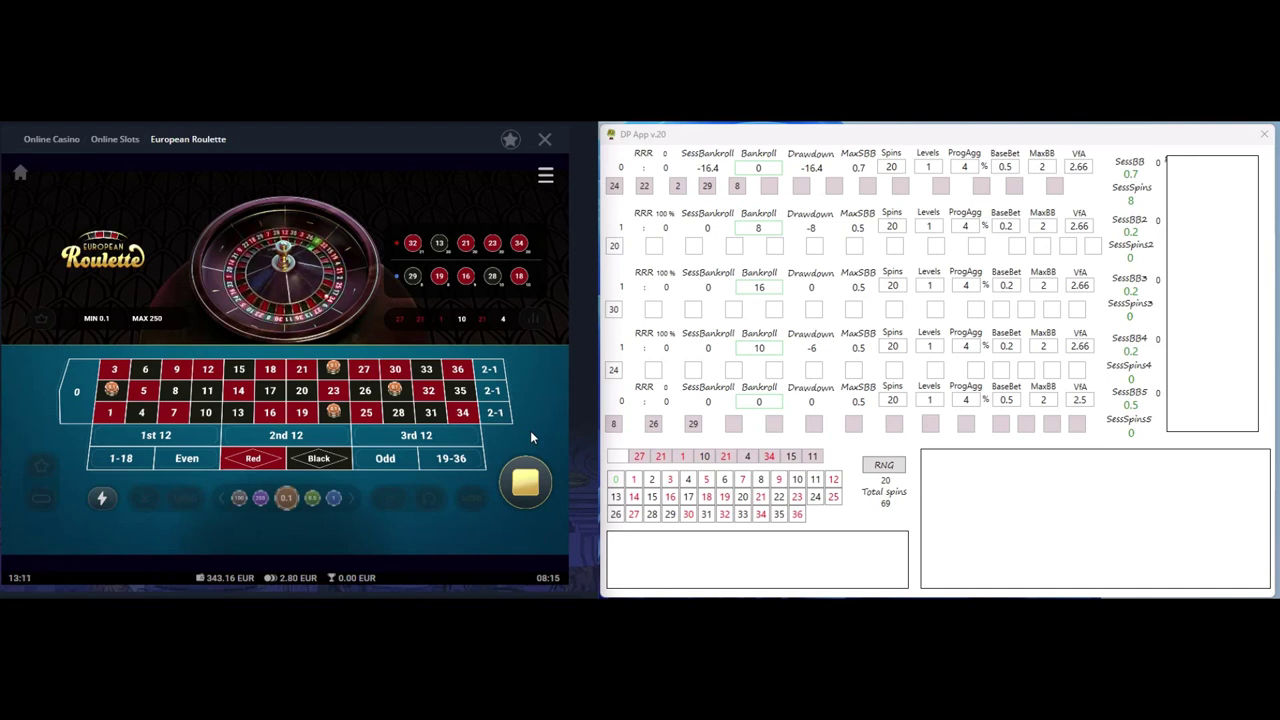
Log winners 34, 27 and 11, repeating the bets between spins
{"action": "left_click", "coordinate": [761, 513]}
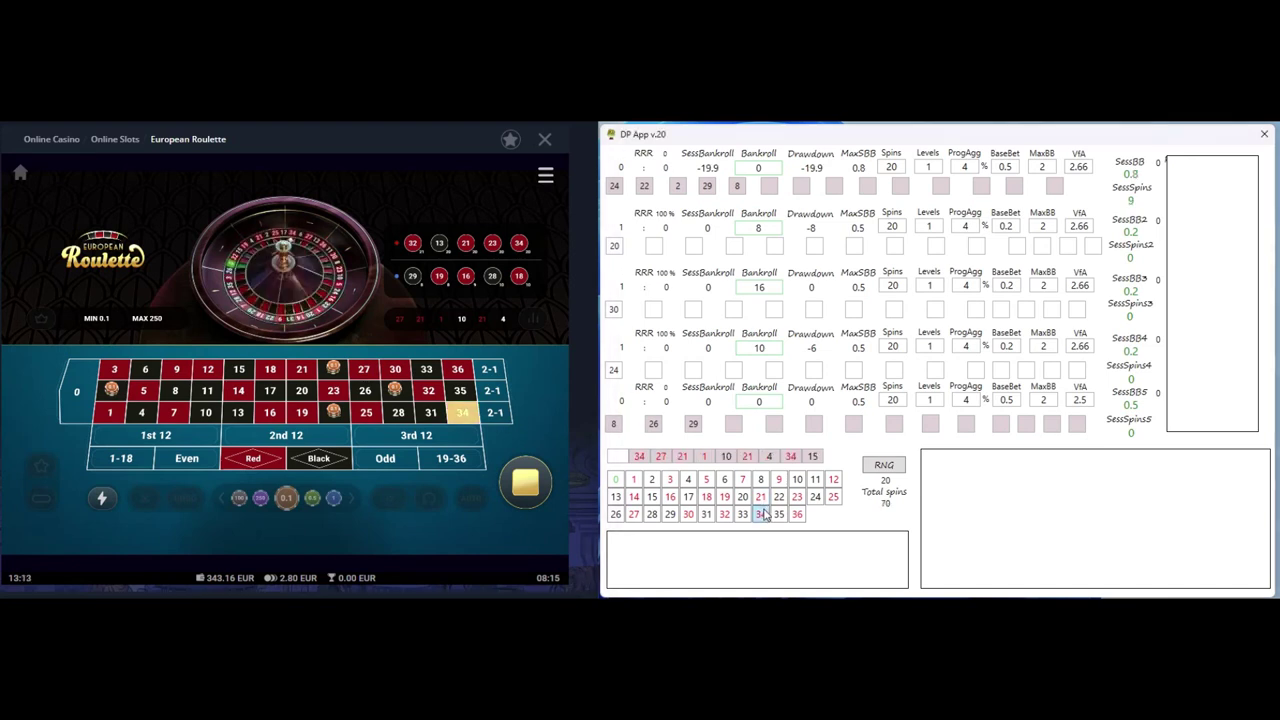
{"action": "left_click", "coordinate": [527, 483]}
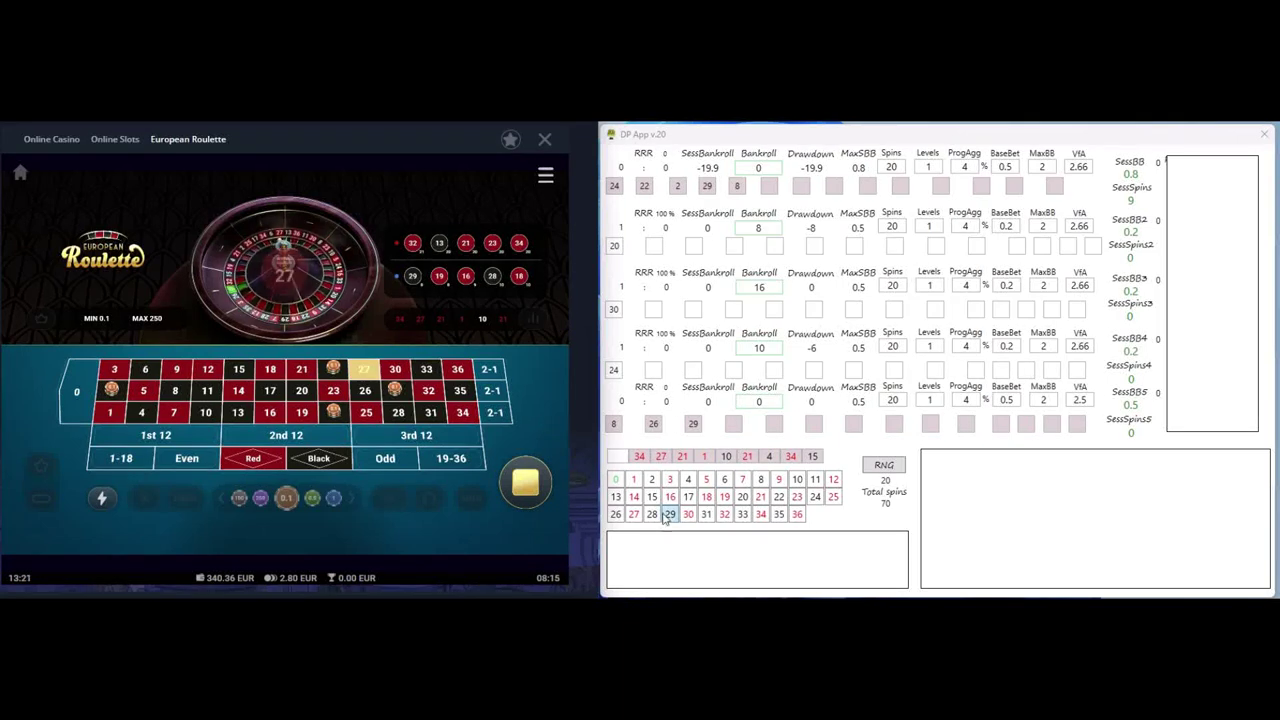
{"action": "left_click", "coordinate": [633, 513]}
{"action": "left_click", "coordinate": [525, 483]}
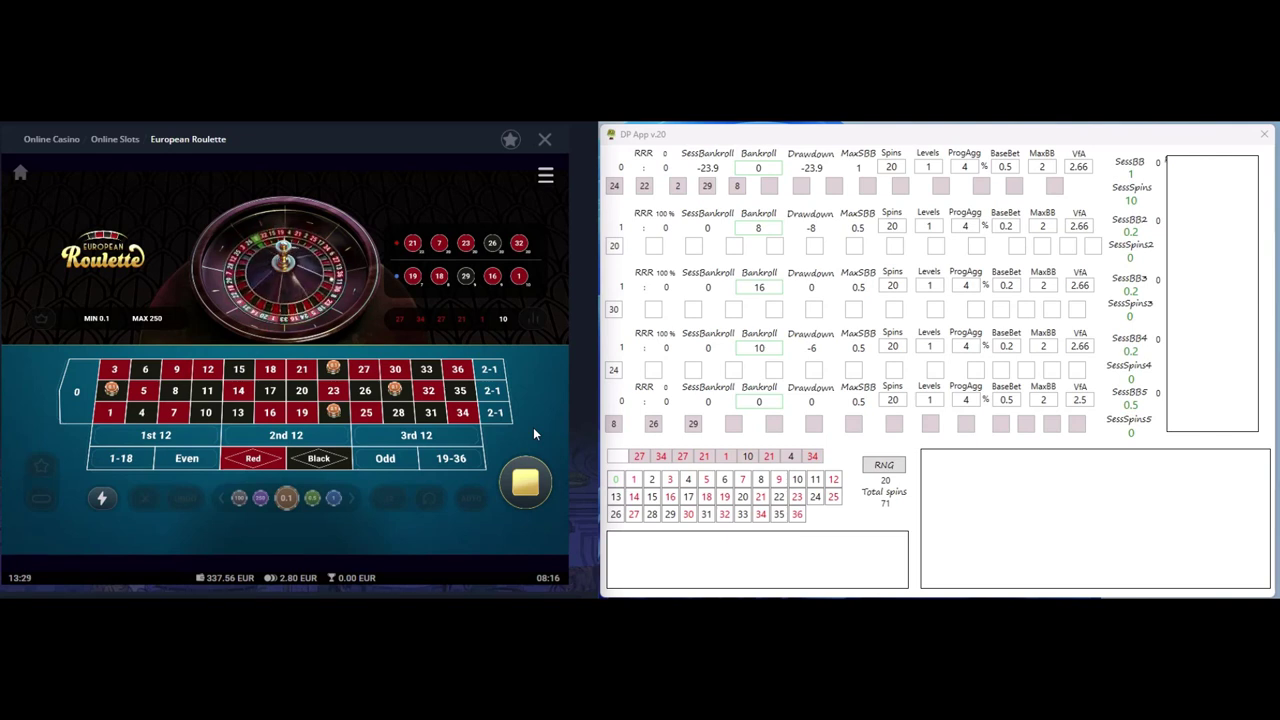
{"action": "left_click", "coordinate": [823, 486]}
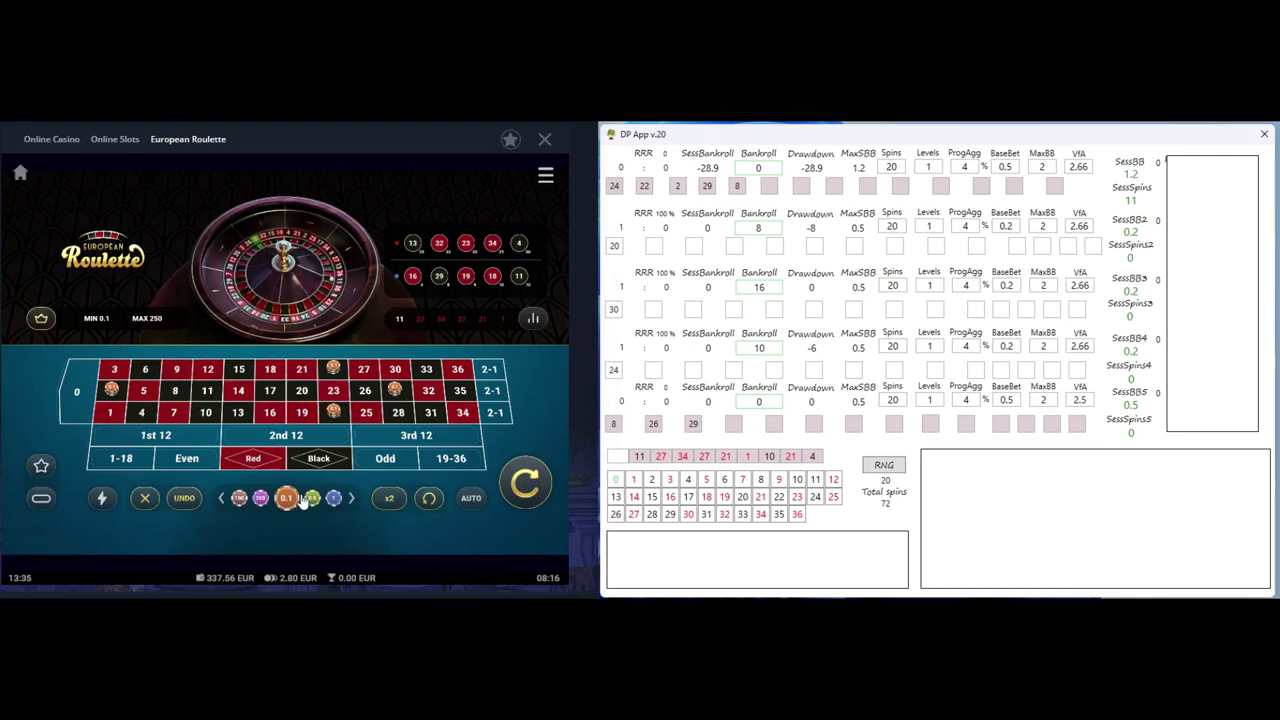
Add a 0.5 chip on 8 and 0.1 chips on 5, 24, 22, 29; spin 5.00 EUR
{"action": "left_click", "coordinate": [254, 434]}
{"action": "left_click", "coordinate": [174, 390]}
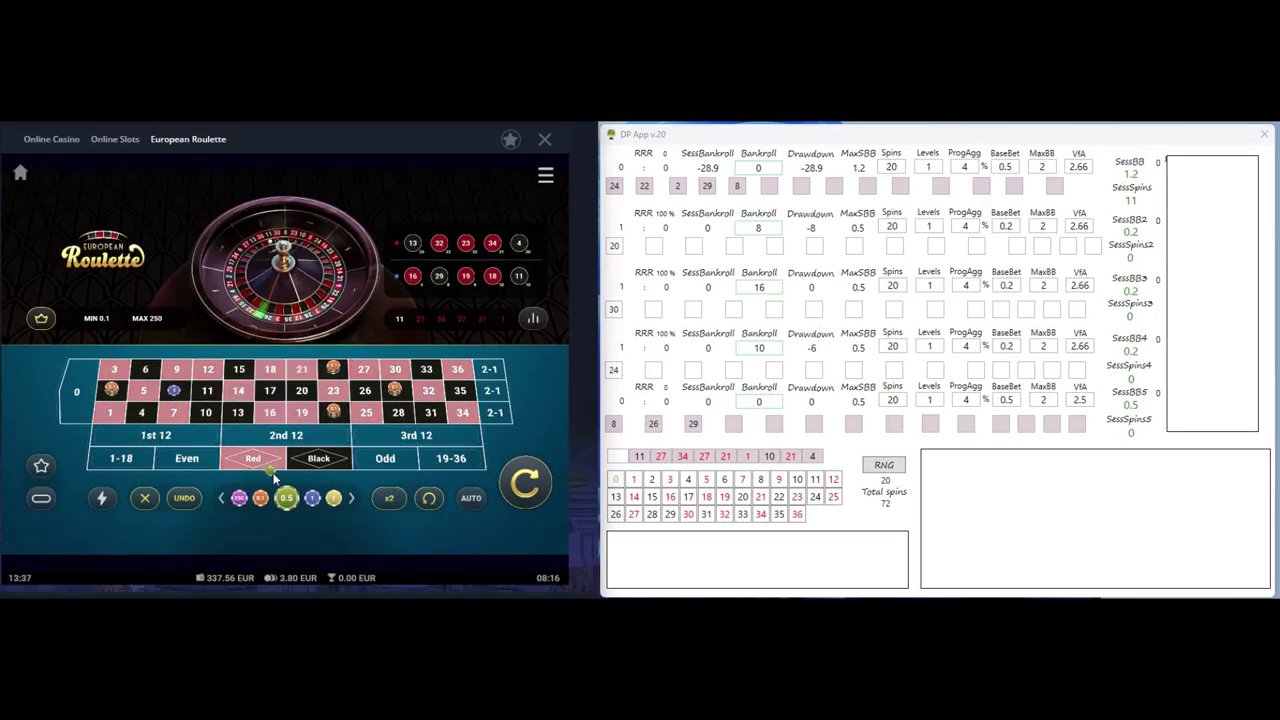
{"action": "left_click", "coordinate": [260, 497]}
{"action": "left_click", "coordinate": [111, 390]}
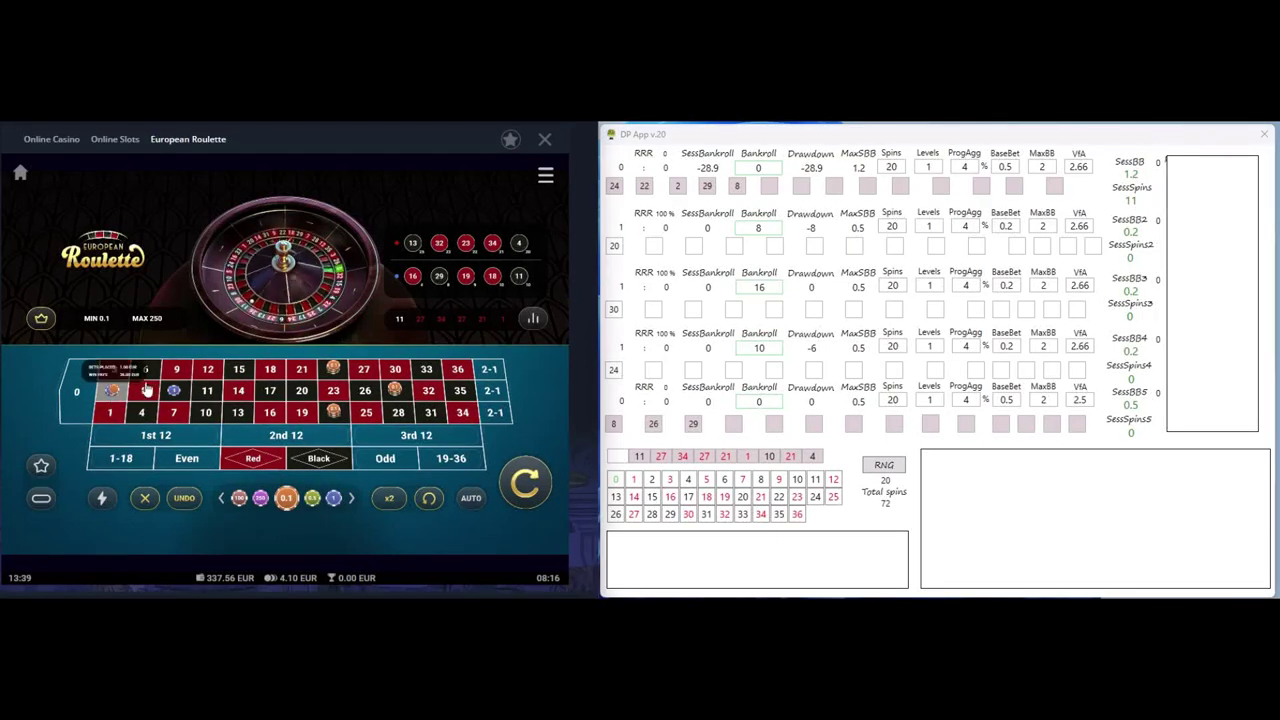
{"action": "left_click", "coordinate": [333, 370]}
{"action": "left_click", "coordinate": [335, 412]}
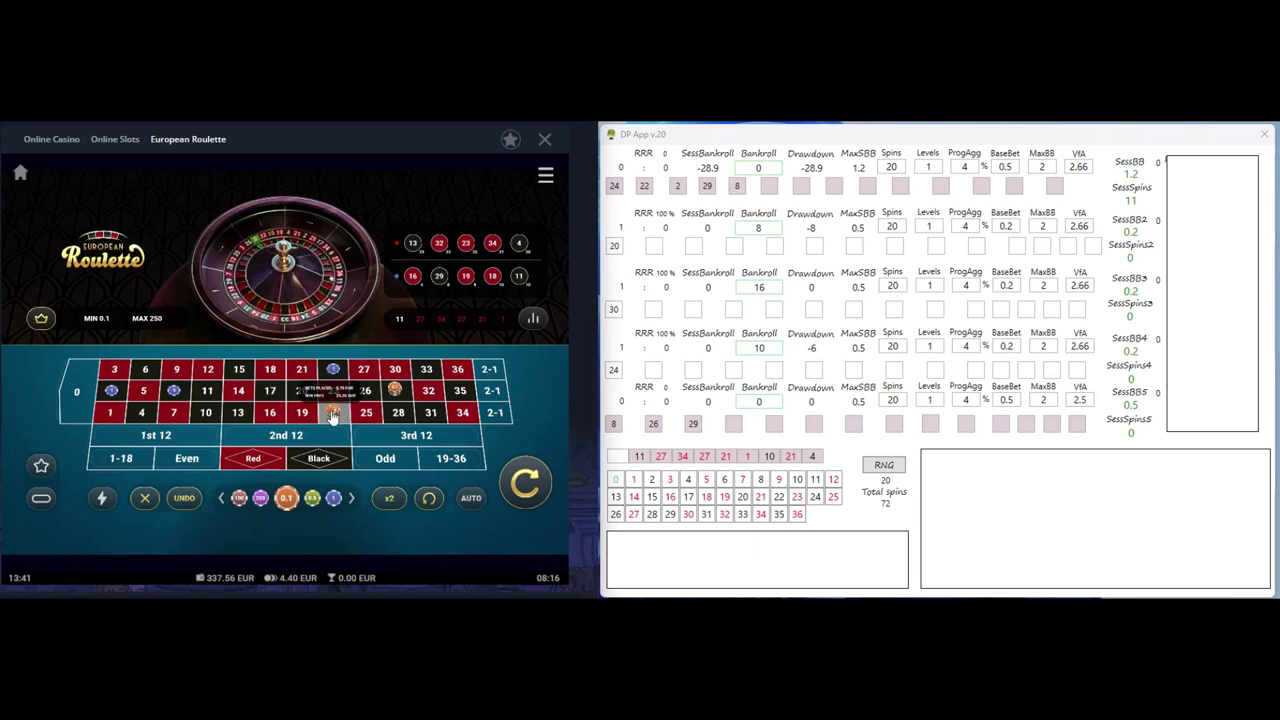
{"action": "left_click", "coordinate": [398, 392]}
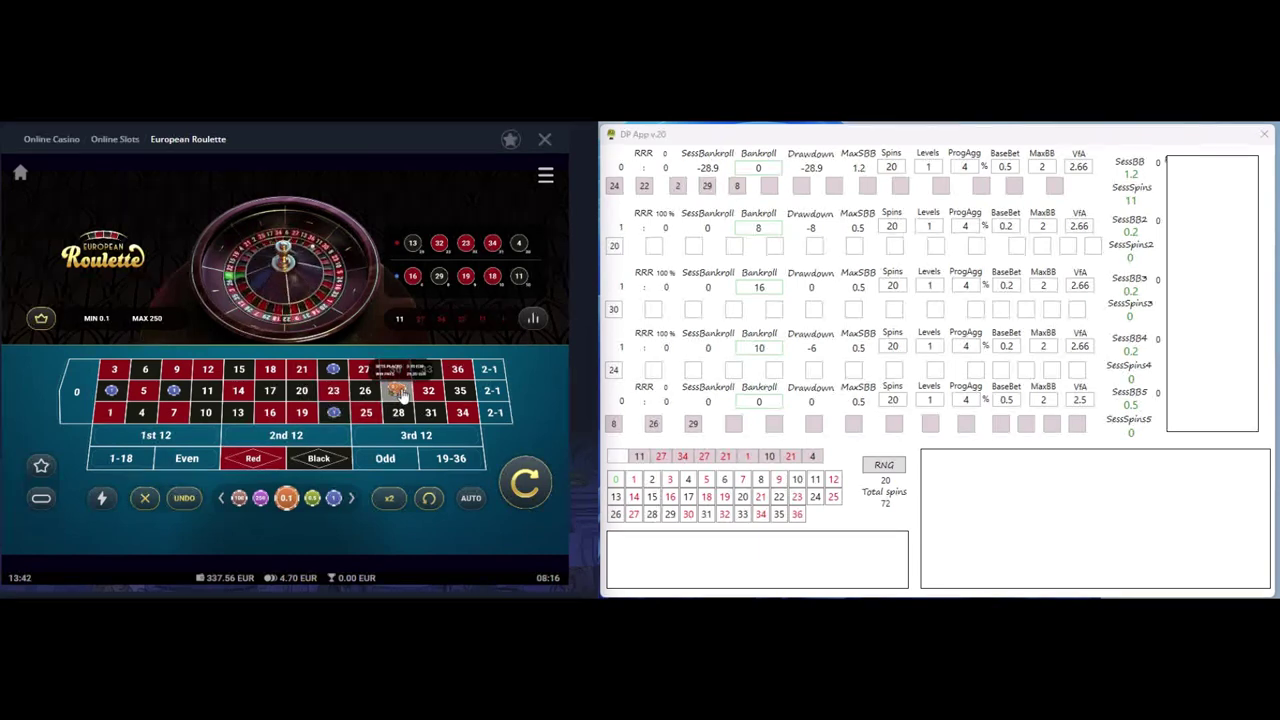
{"action": "left_click", "coordinate": [524, 480]}
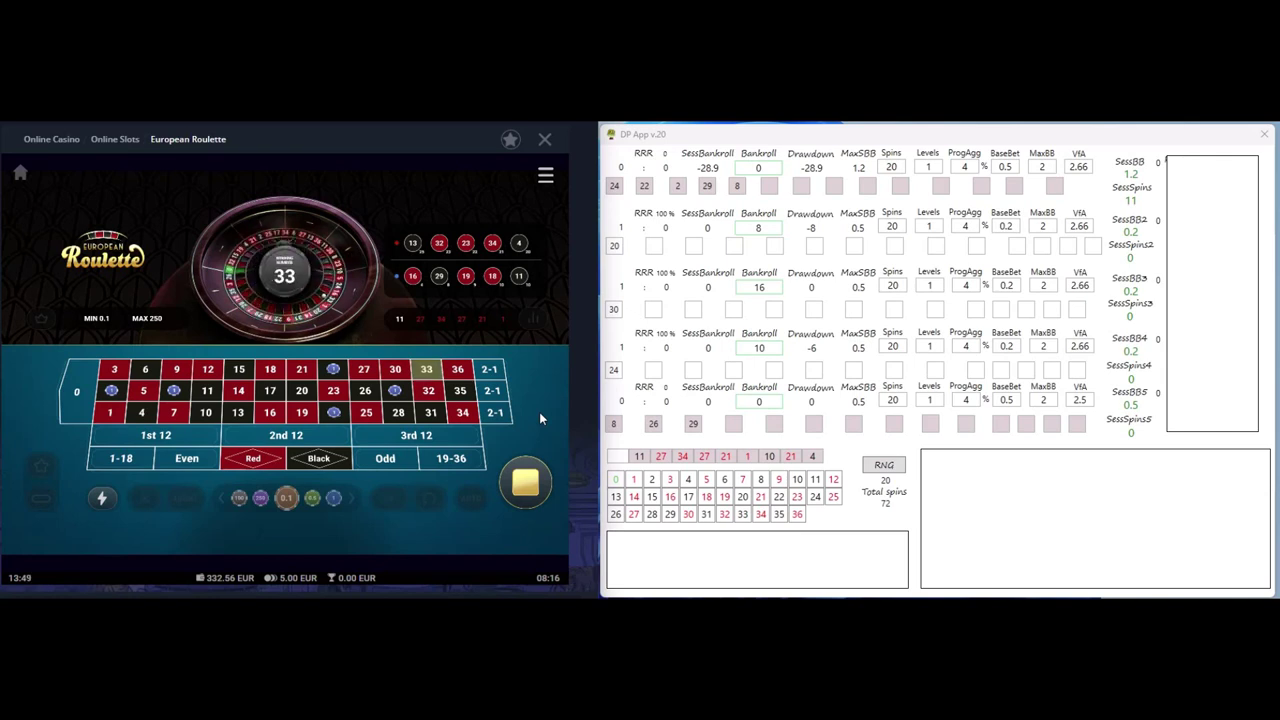
Log winner 33, spin again, and log winner 8
{"action": "left_click", "coordinate": [742, 513]}
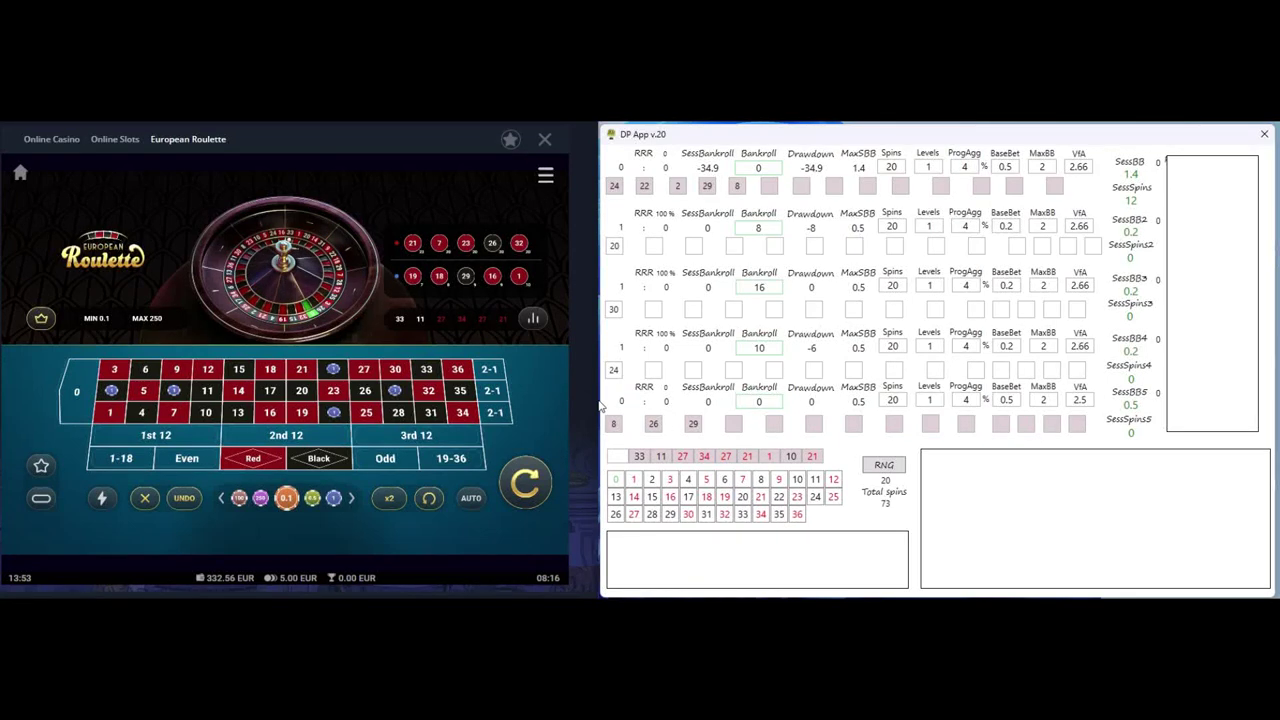
{"action": "left_click", "coordinate": [538, 472]}
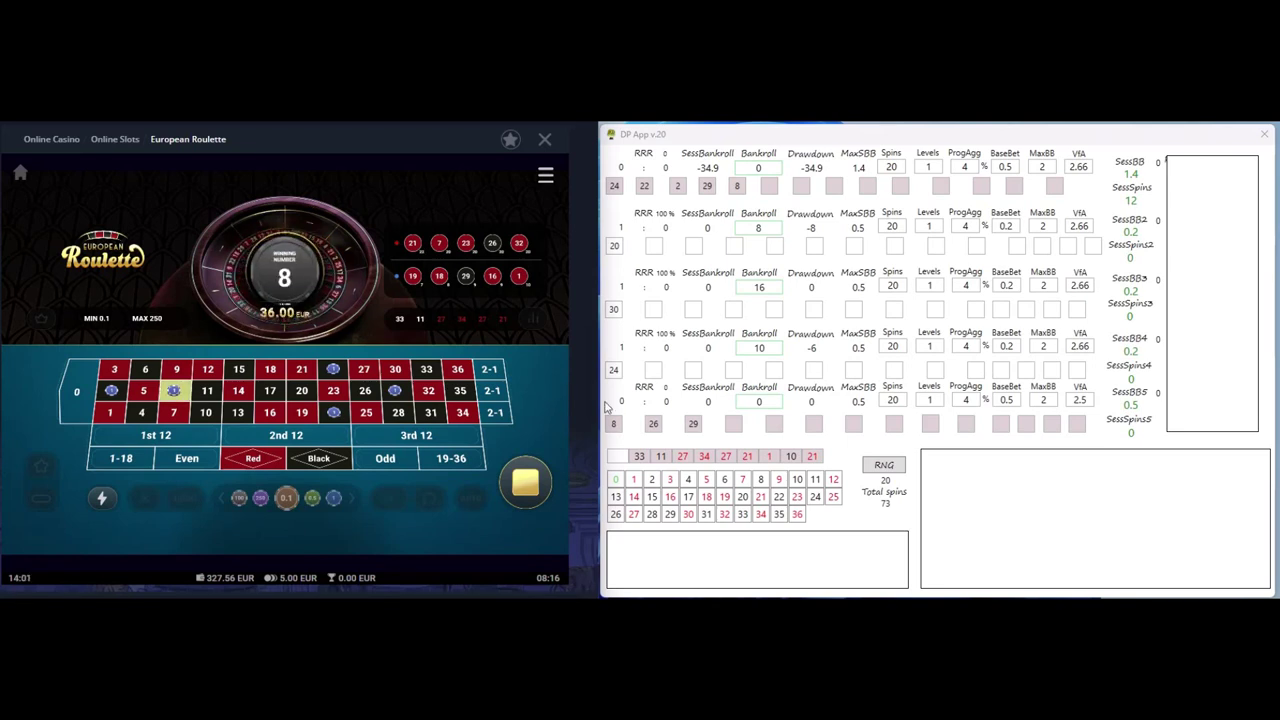
{"action": "left_click", "coordinate": [761, 479]}
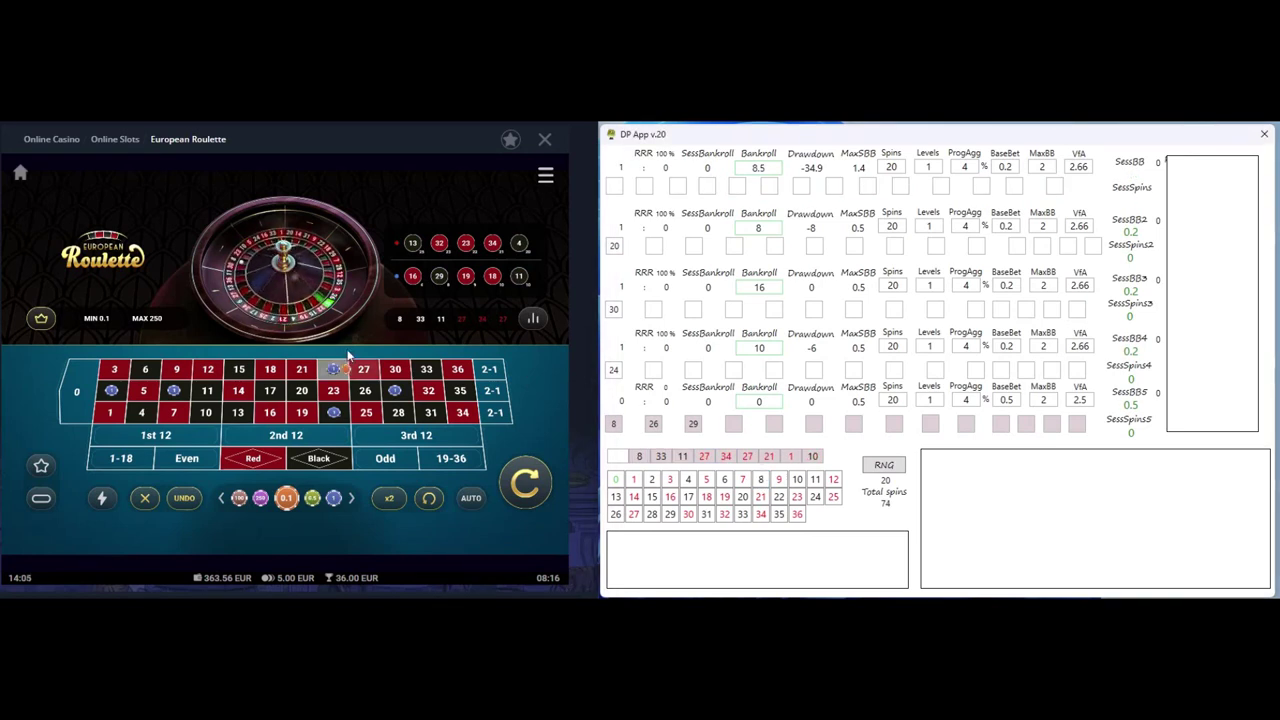
Clear the table, bet 0.1 on Red, and log winners 15 and 35 across repeated spins
{"action": "left_click", "coordinate": [145, 497]}
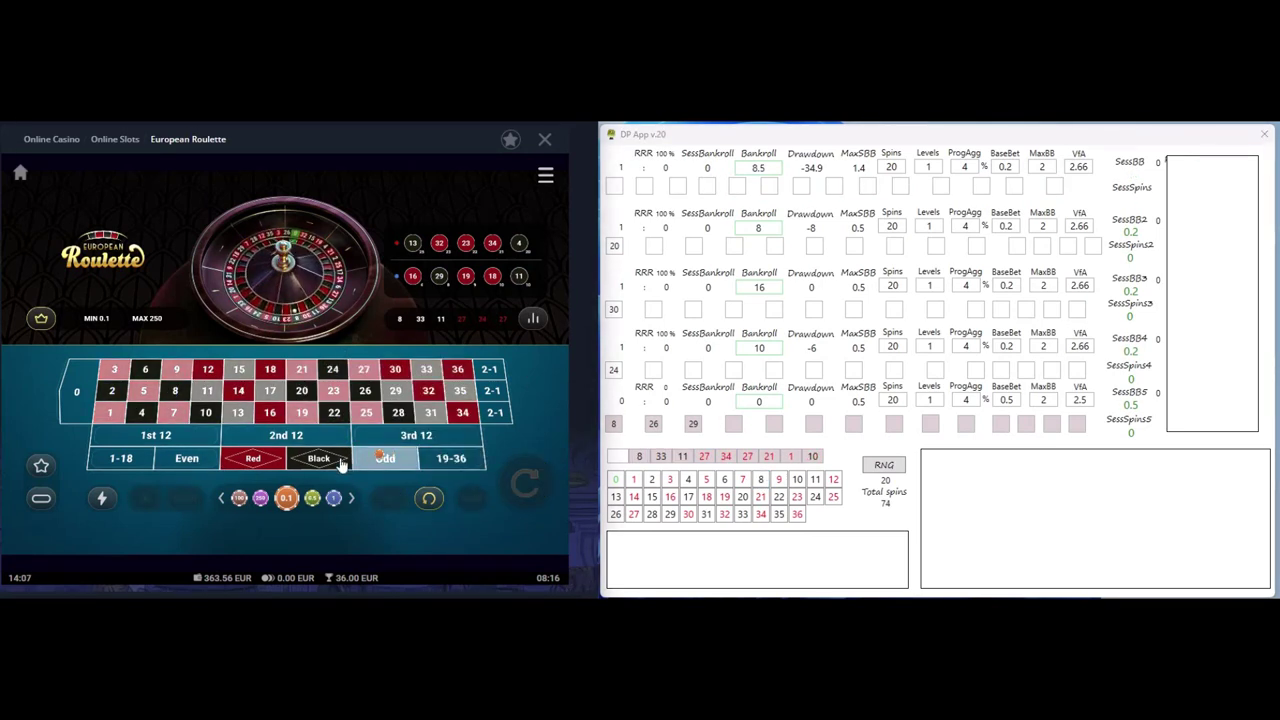
{"action": "left_click", "coordinate": [253, 458]}
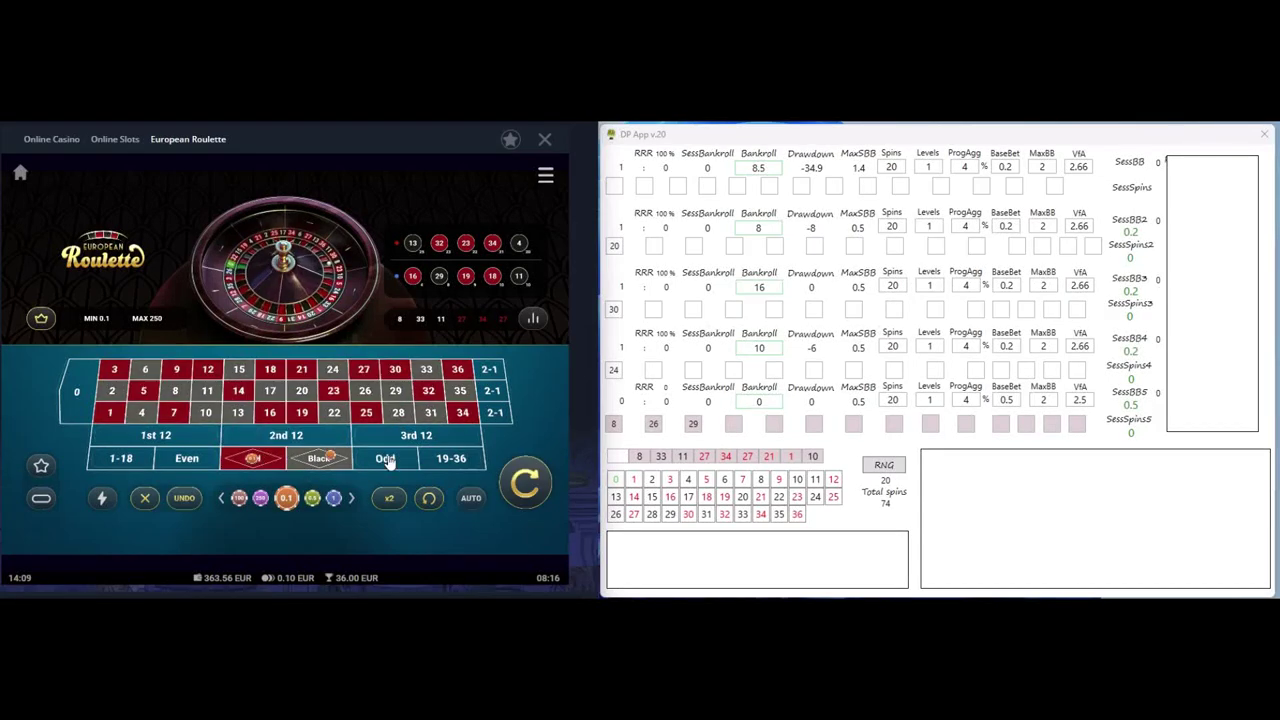
{"action": "left_click", "coordinate": [534, 477]}
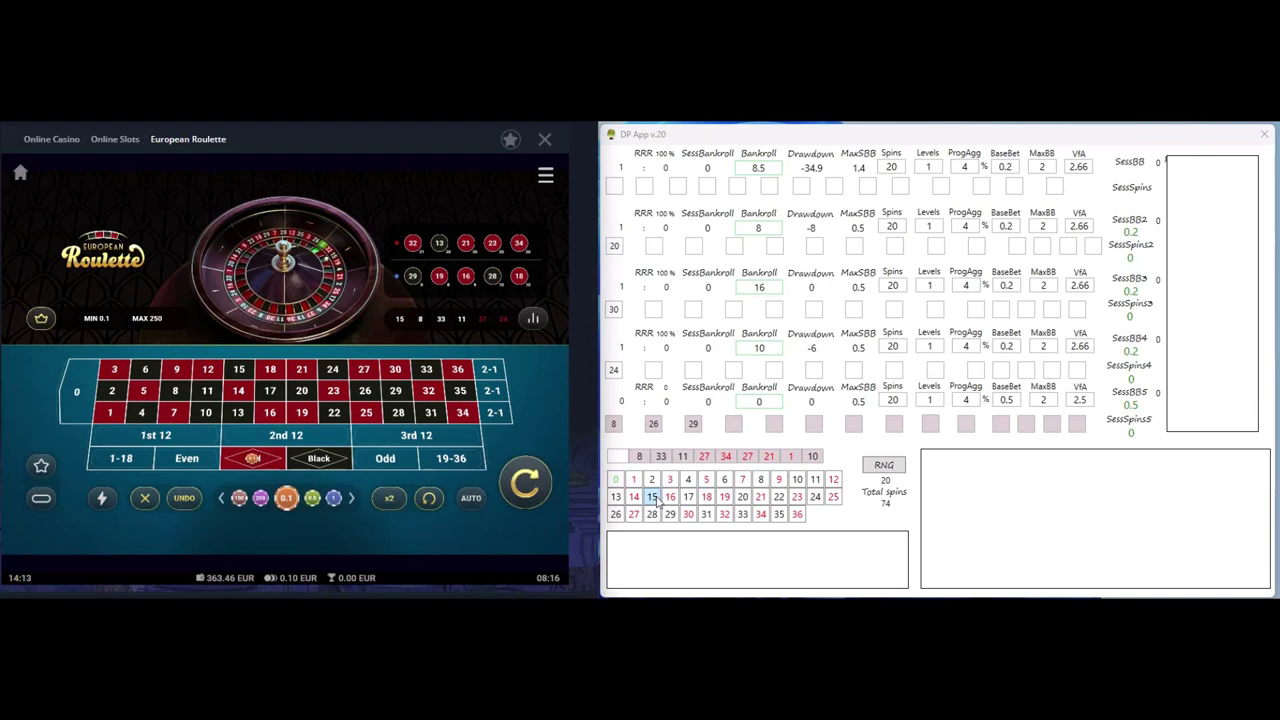
{"action": "left_click", "coordinate": [651, 496]}
{"action": "left_click", "coordinate": [512, 482]}
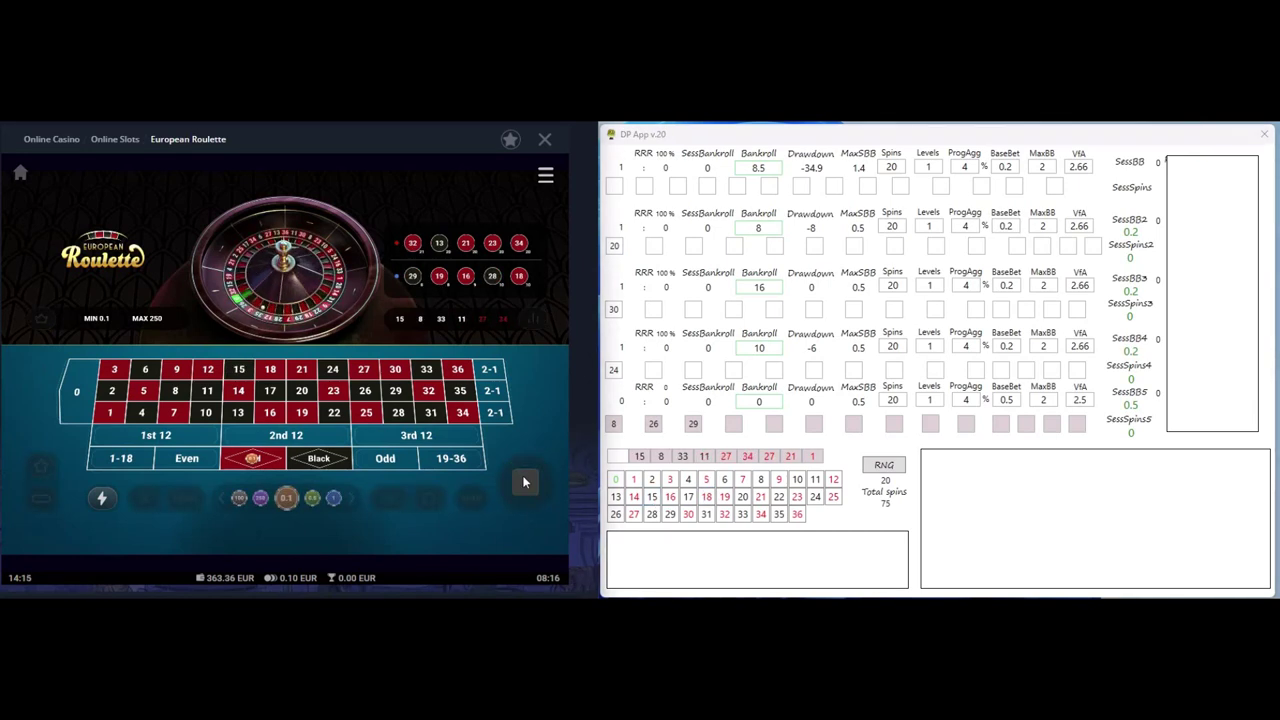
{"action": "left_click", "coordinate": [778, 514]}
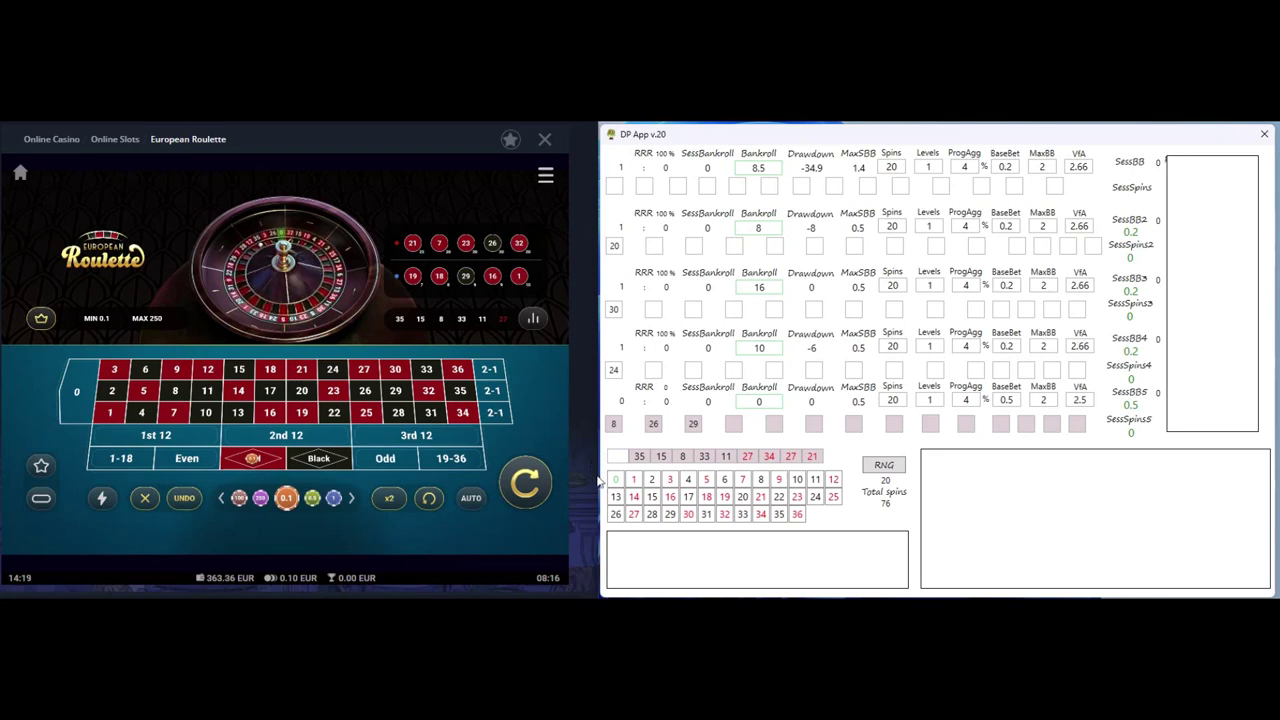
{"action": "left_click", "coordinate": [525, 483]}
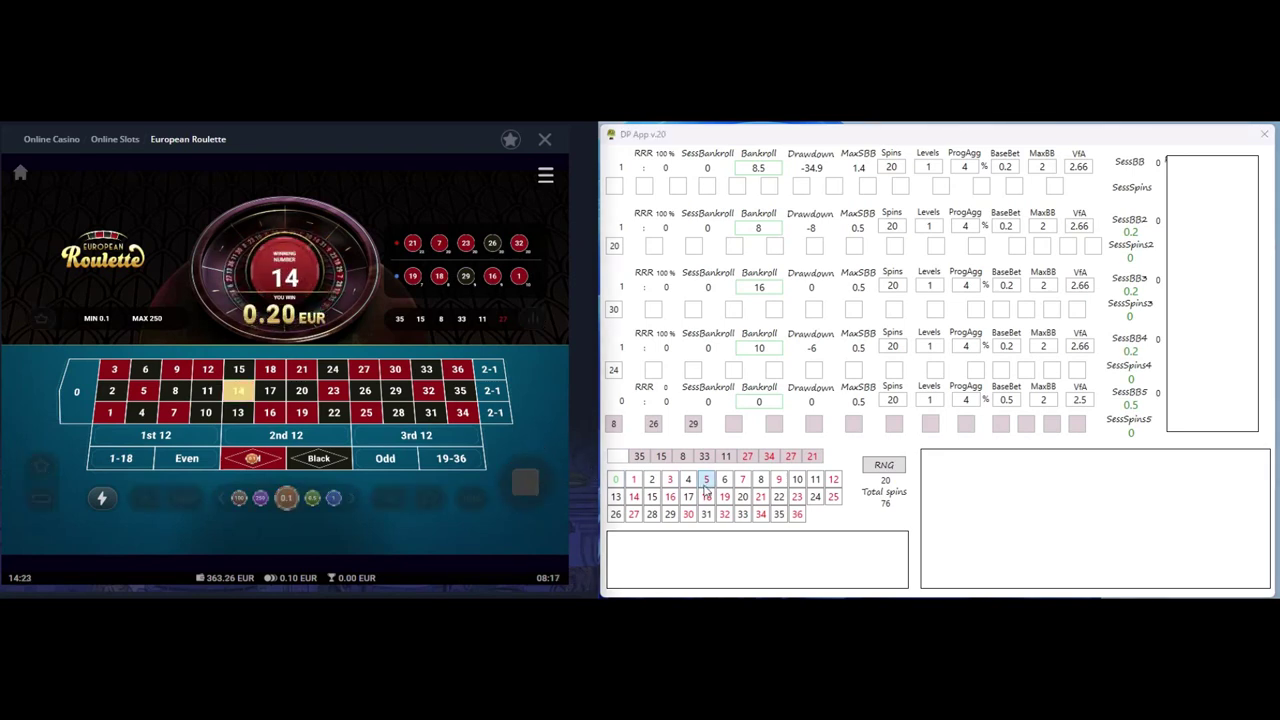
Log winners 14, 33, 16, 2 and 11, spinning after each
{"action": "left_click", "coordinate": [636, 497]}
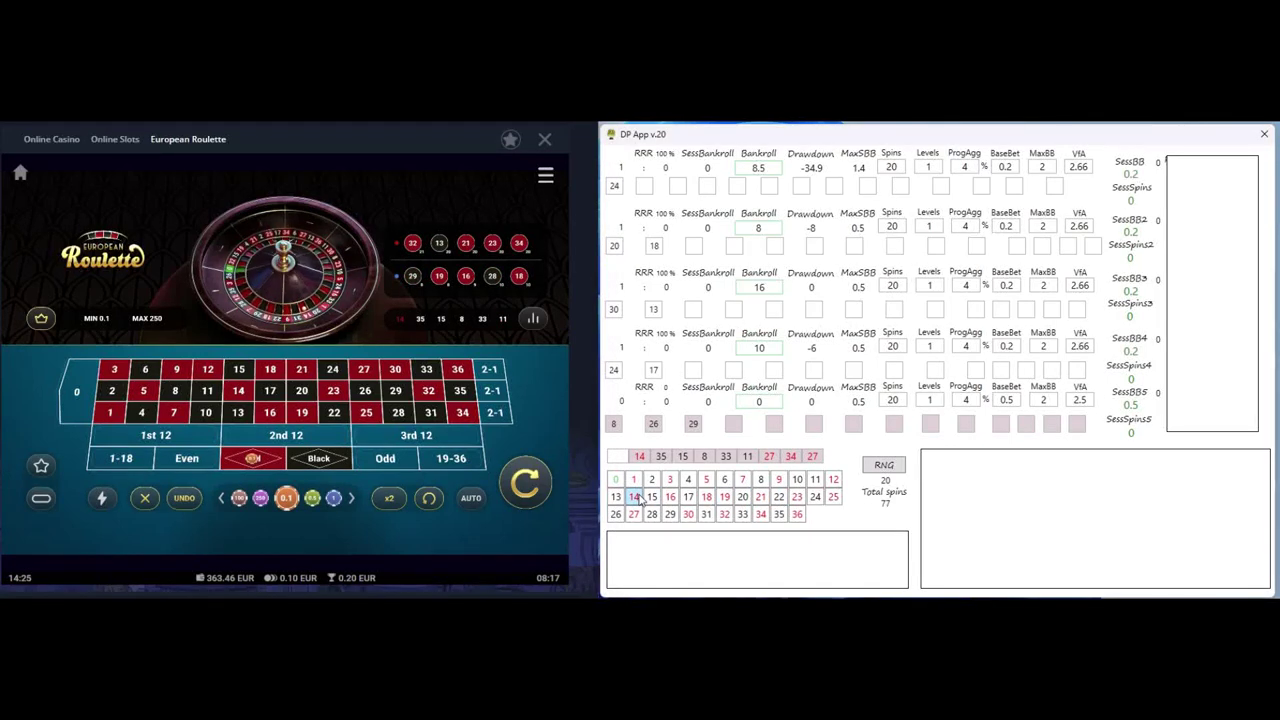
{"action": "left_click", "coordinate": [528, 485]}
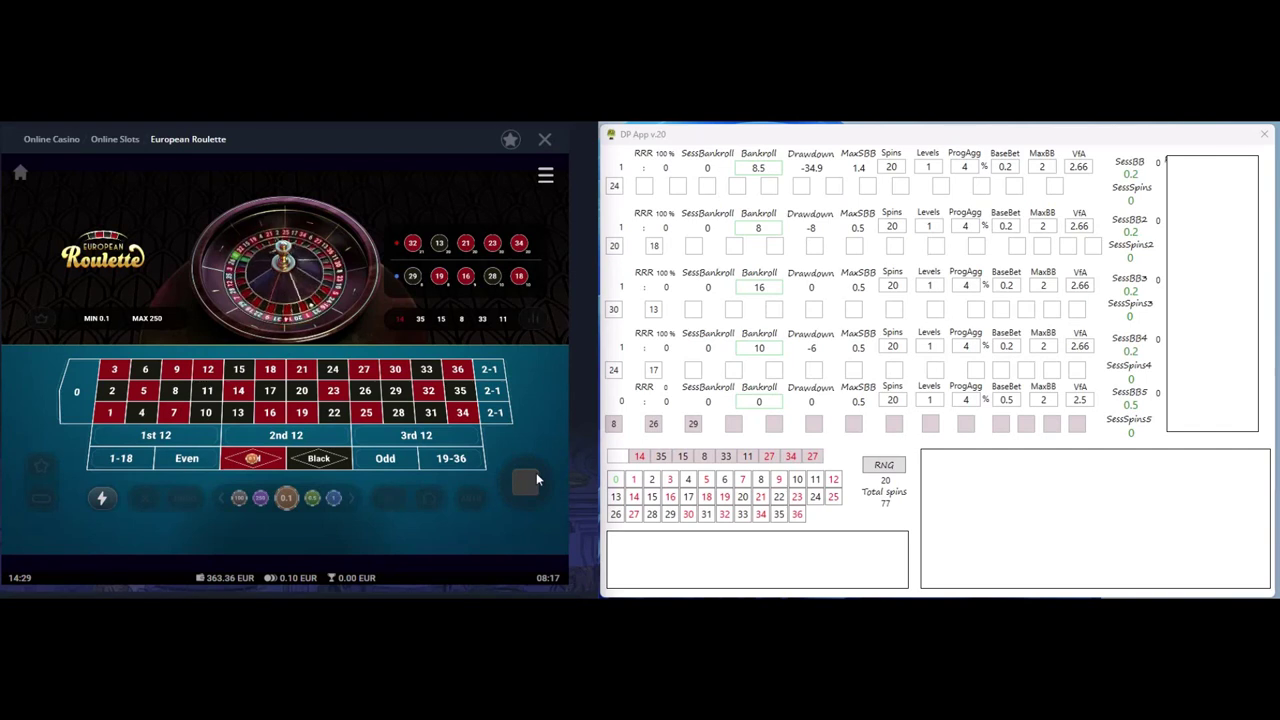
{"action": "left_click", "coordinate": [742, 514]}
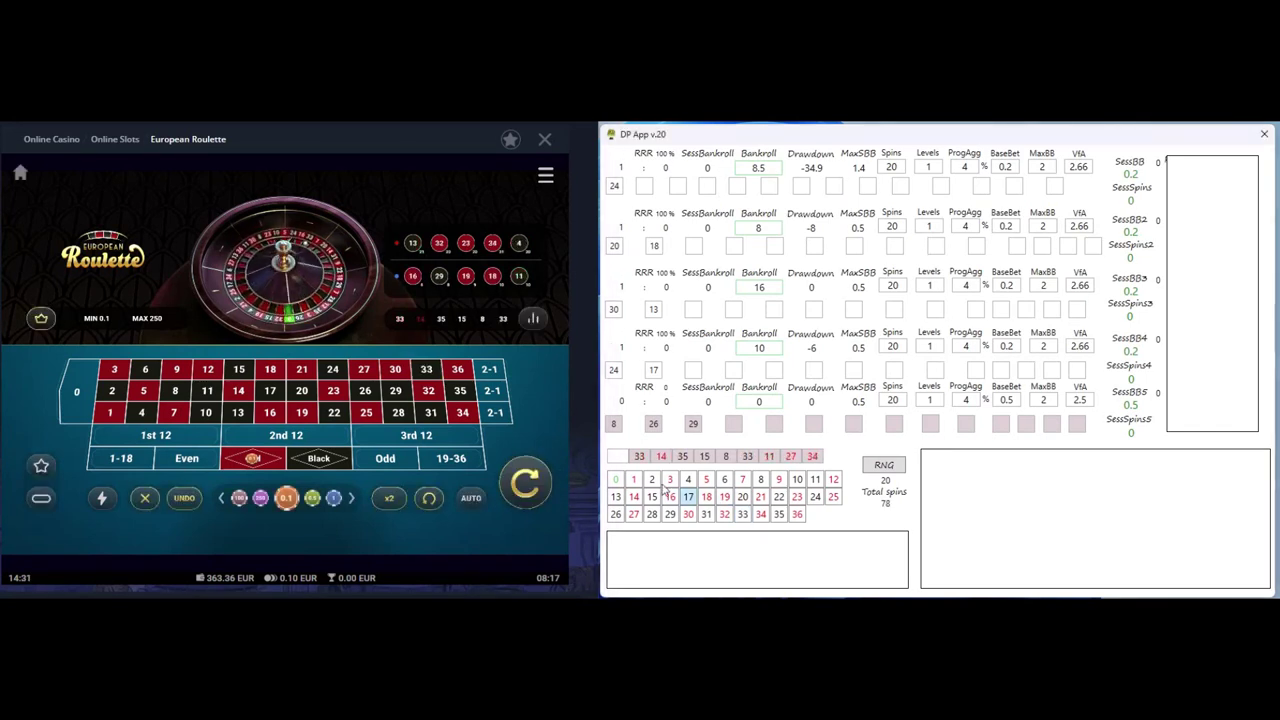
{"action": "left_click", "coordinate": [527, 483]}
{"action": "left_click", "coordinate": [527, 483]}
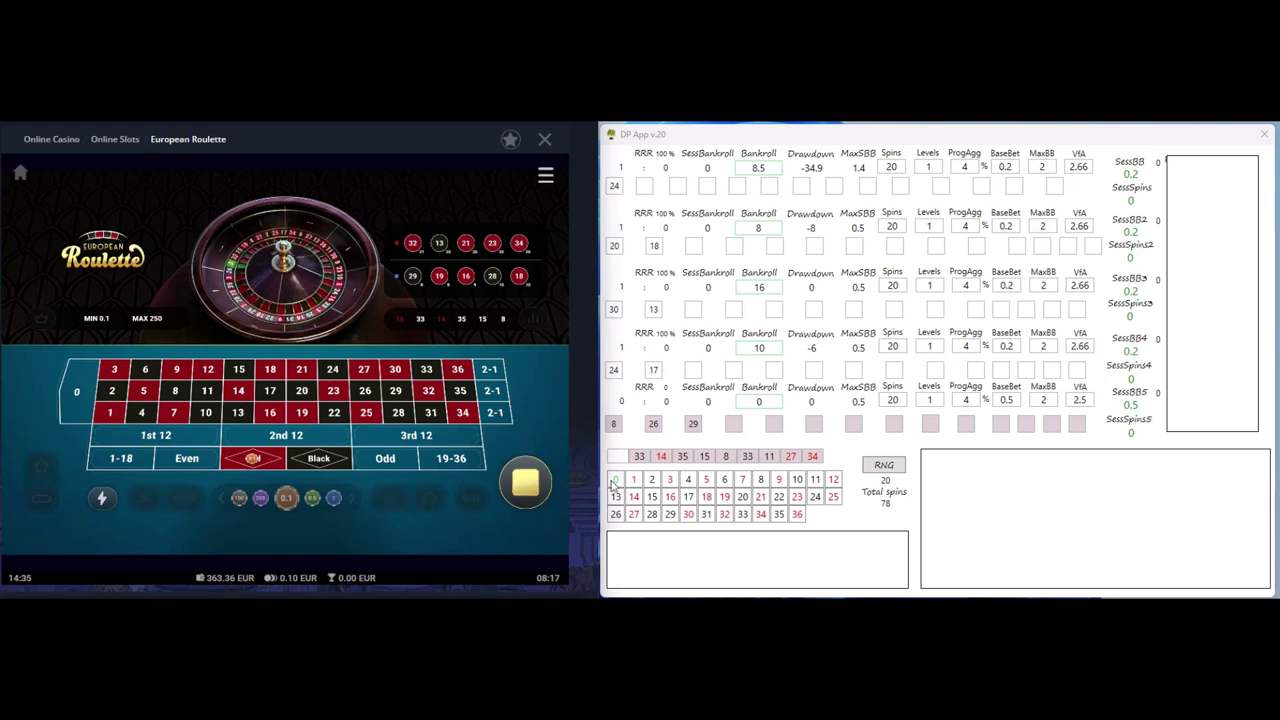
{"action": "left_click", "coordinate": [670, 496]}
{"action": "left_click", "coordinate": [539, 484]}
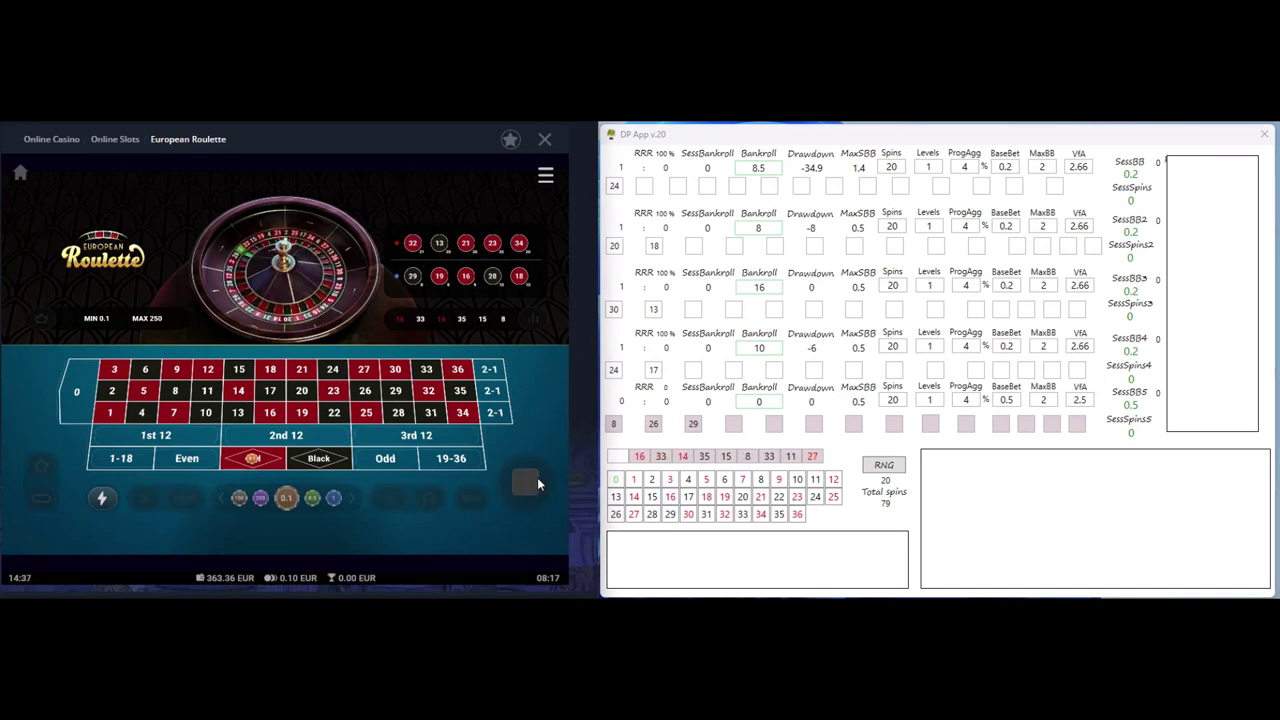
{"action": "left_click", "coordinate": [651, 479]}
{"action": "left_click", "coordinate": [527, 484]}
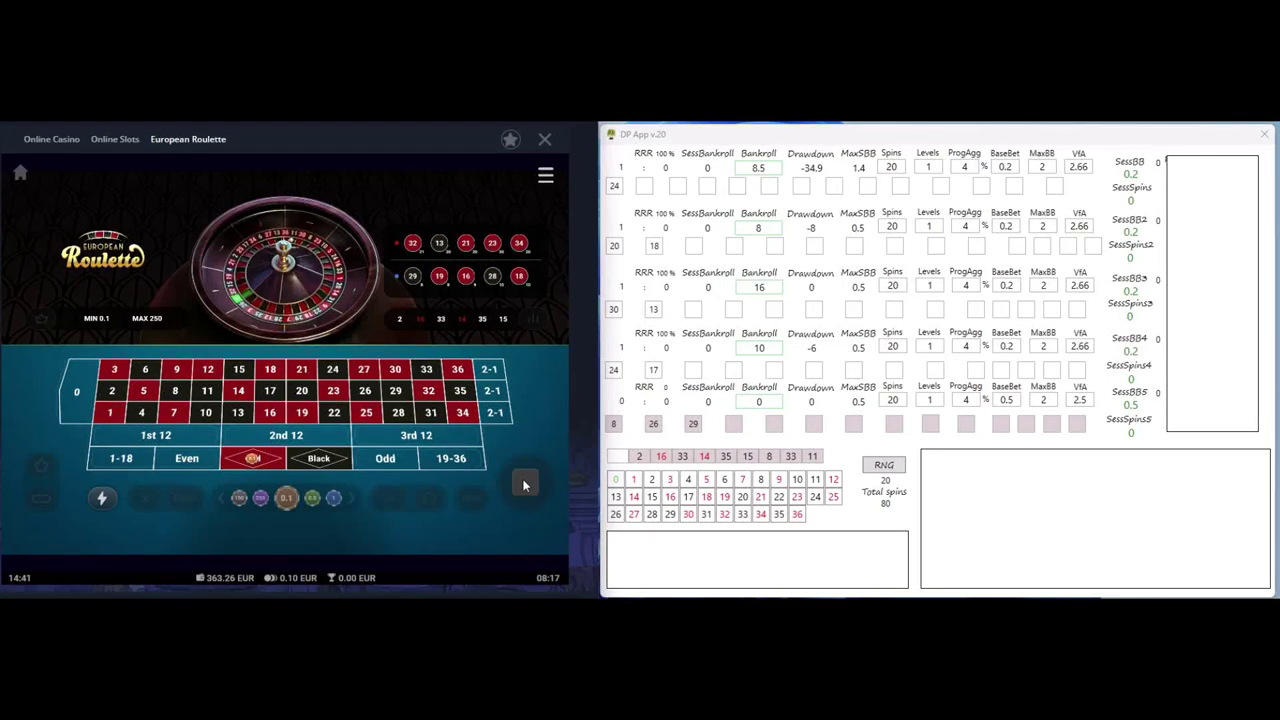
{"action": "left_click", "coordinate": [815, 479]}
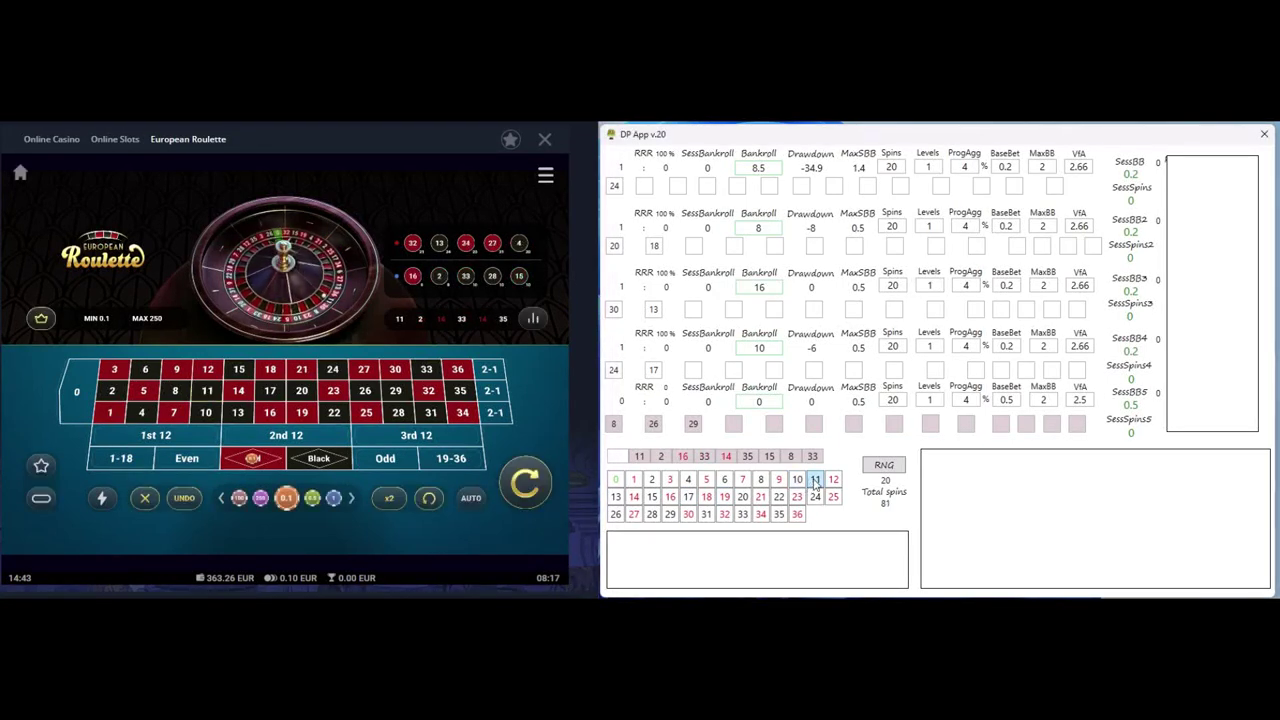
{"action": "left_click", "coordinate": [527, 484]}
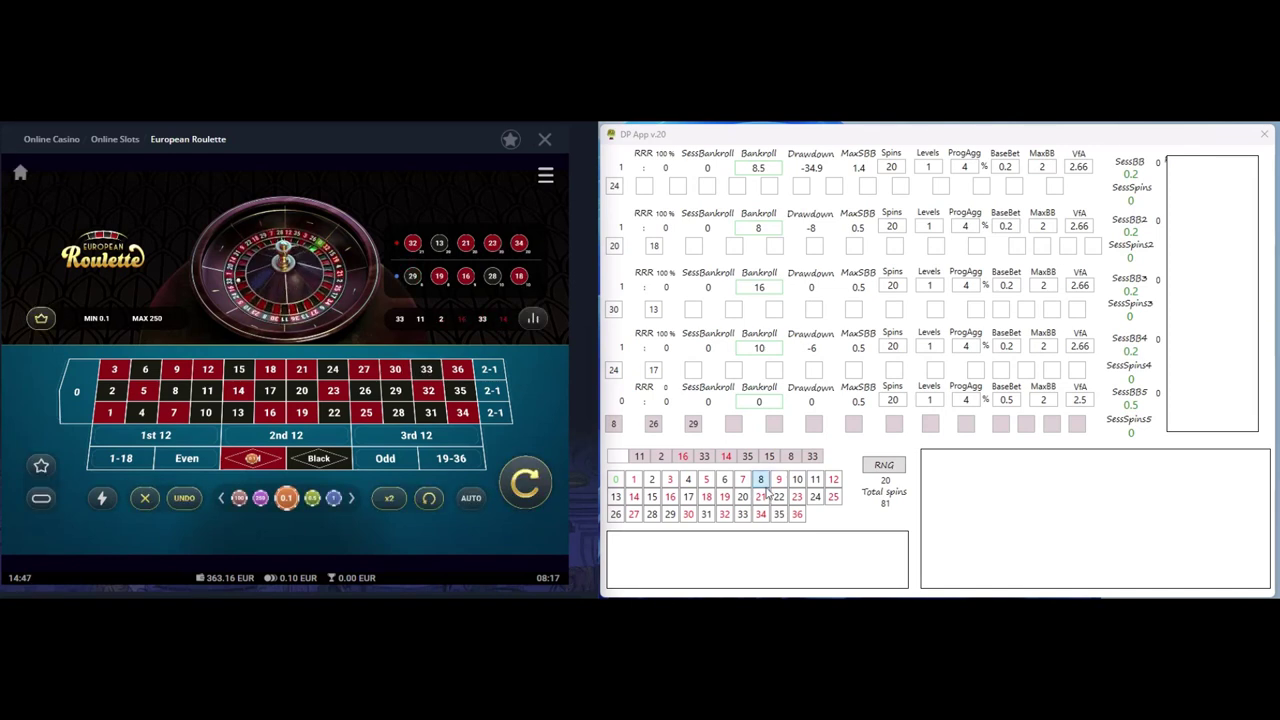
Log winners 33, 13, 18, 3 and 16, rebetting and spinning after each
{"action": "left_click", "coordinate": [742, 513]}
{"action": "left_click", "coordinate": [532, 490]}
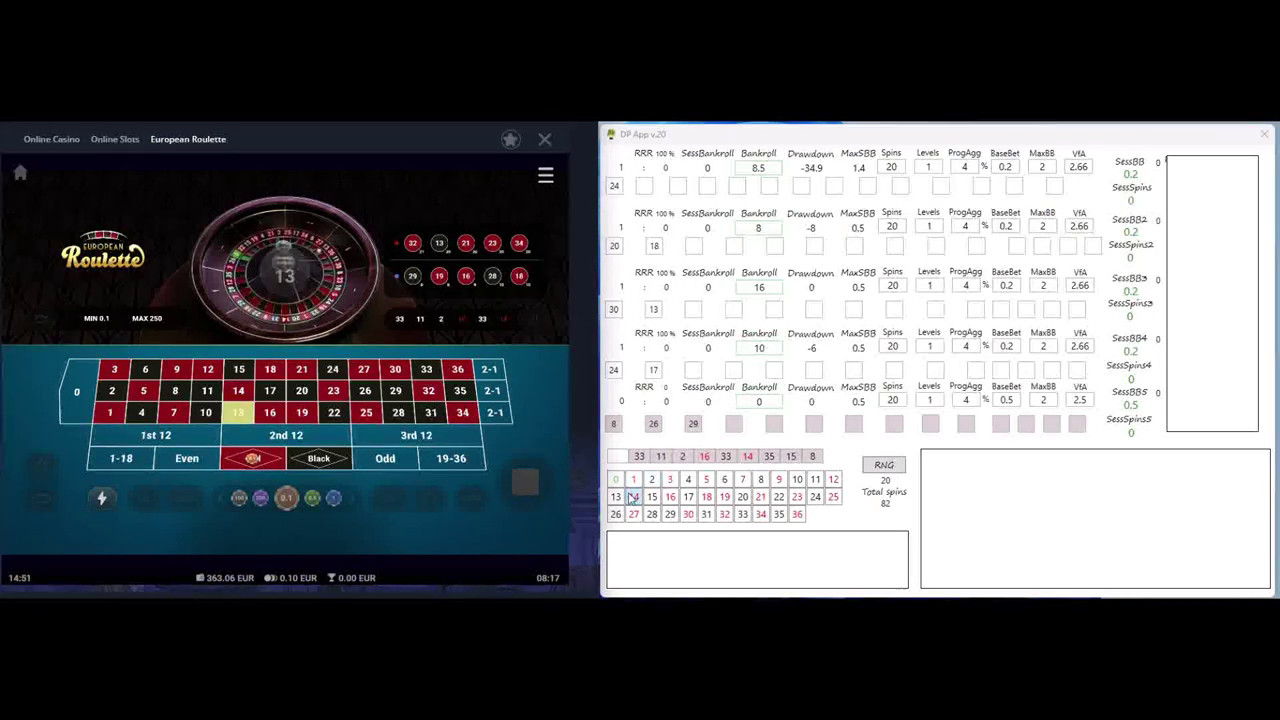
{"action": "left_click", "coordinate": [615, 496]}
{"action": "left_click", "coordinate": [533, 485]}
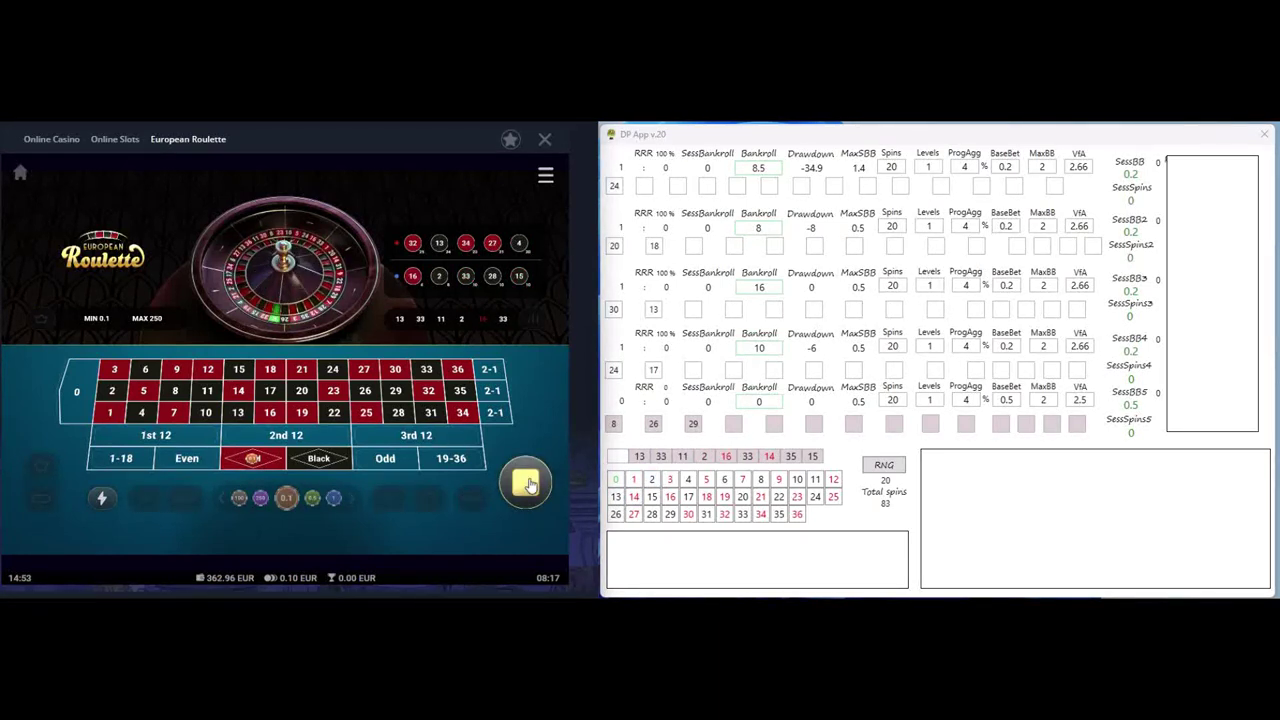
{"action": "left_click", "coordinate": [706, 496]}
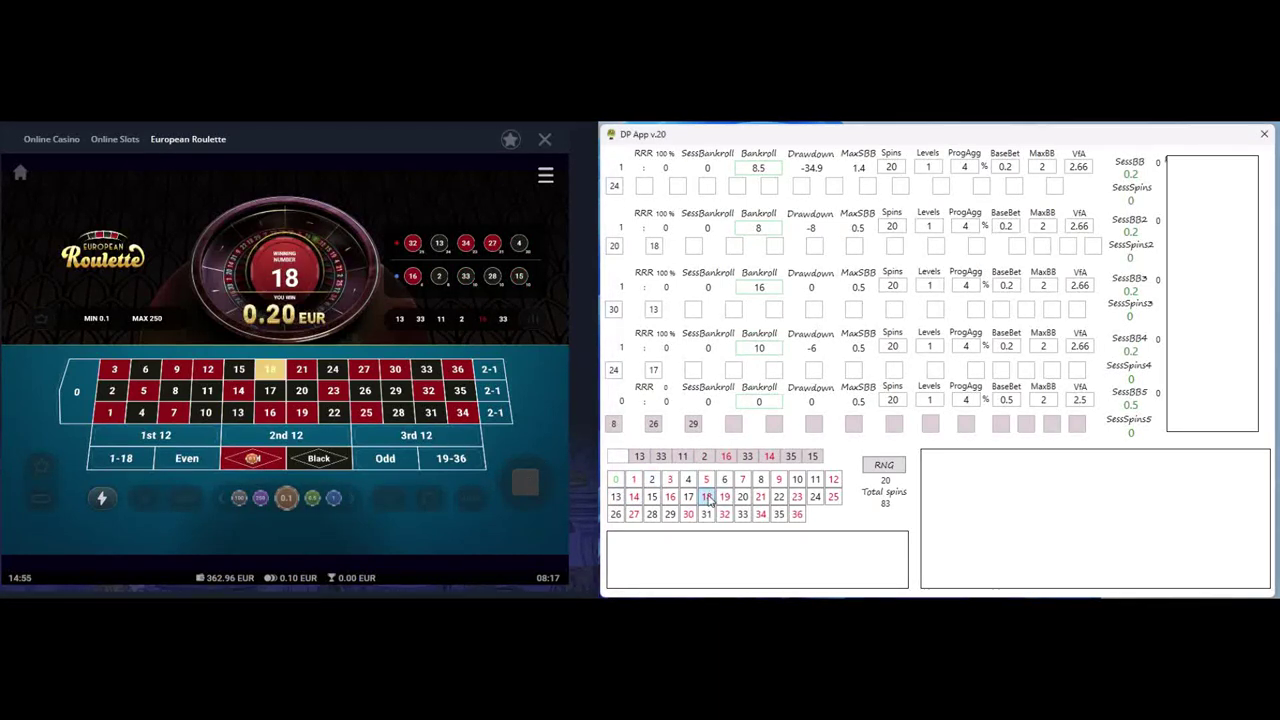
{"action": "left_click", "coordinate": [529, 477]}
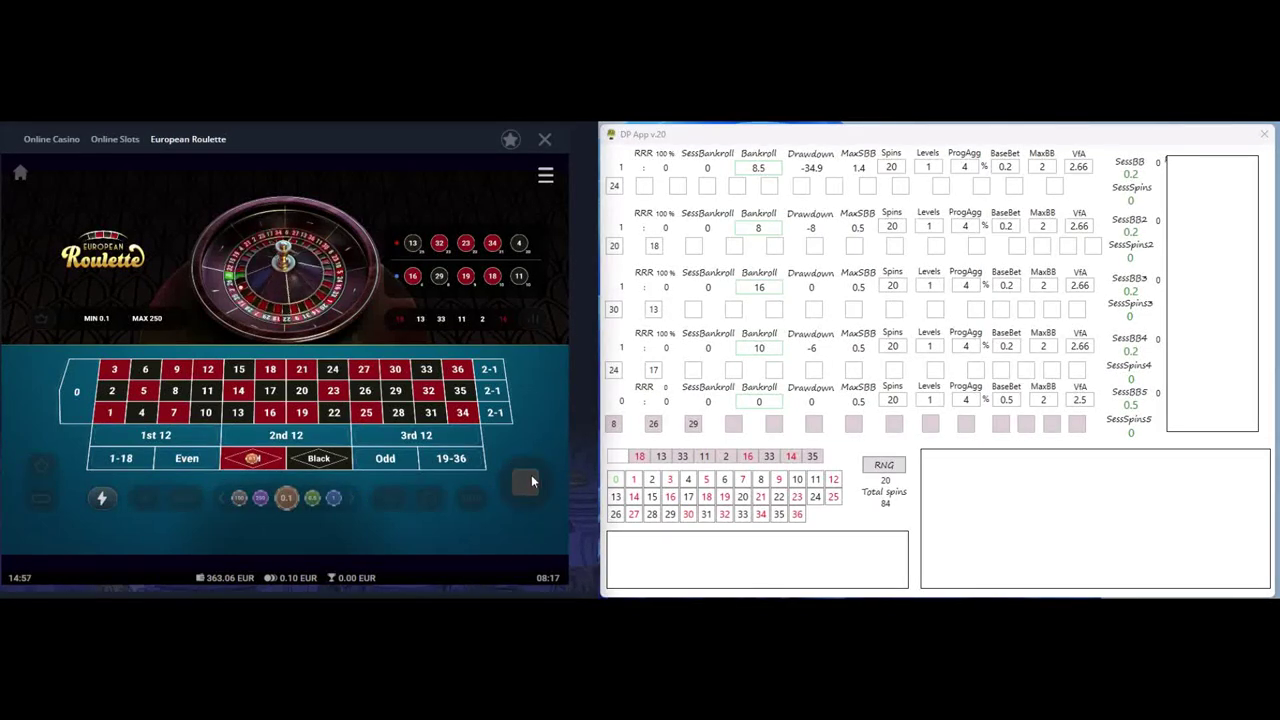
{"action": "left_click", "coordinate": [669, 479]}
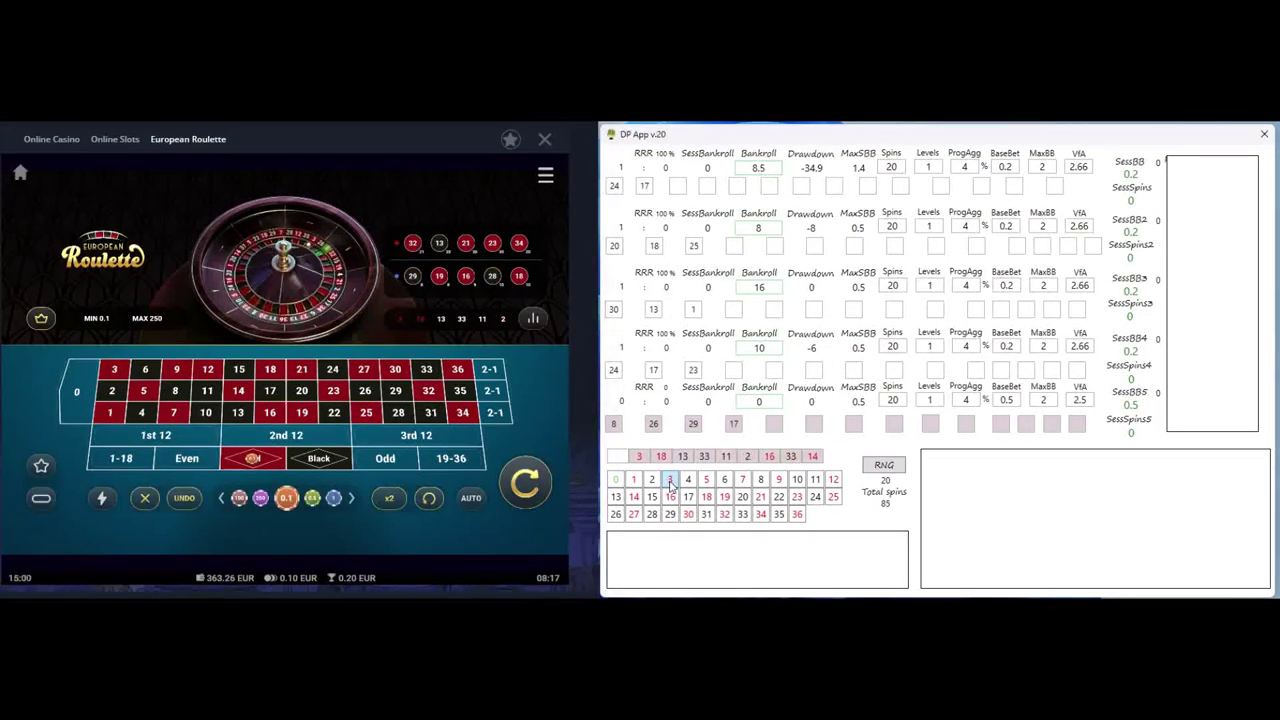
{"action": "left_click", "coordinate": [471, 497]}
{"action": "left_click", "coordinate": [285, 317]}
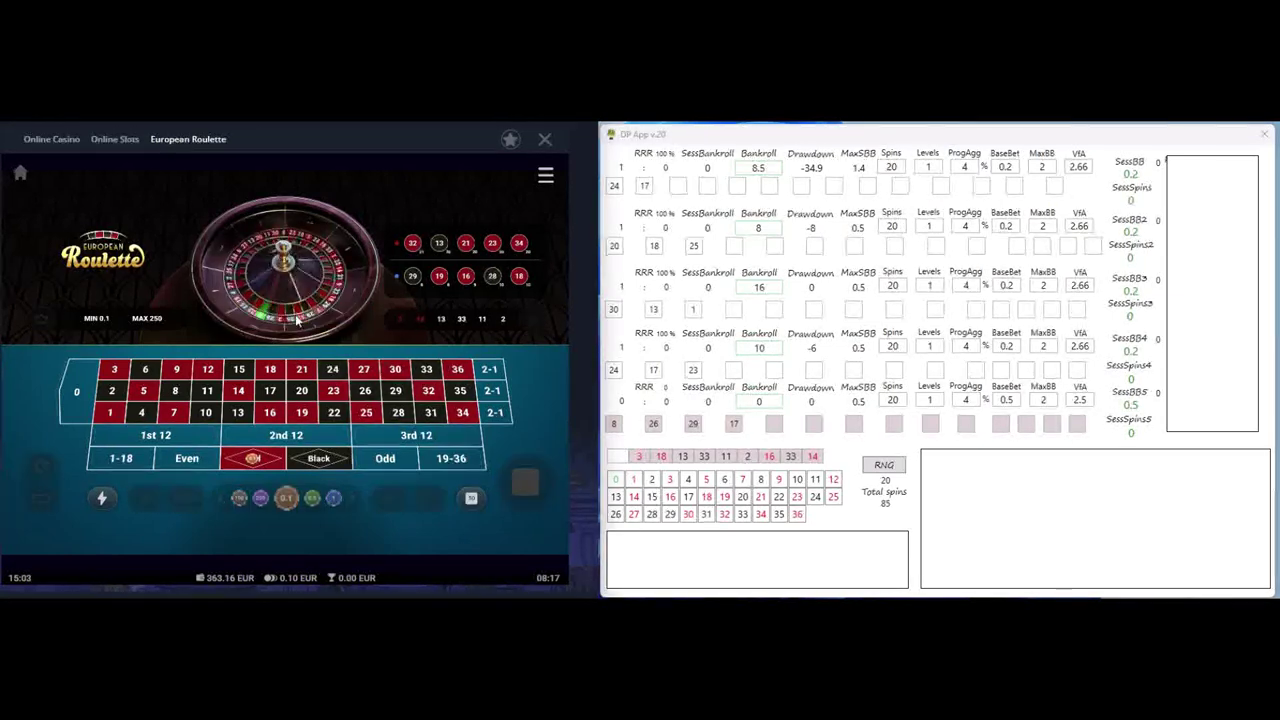
{"action": "left_click", "coordinate": [670, 496]}
{"action": "left_click", "coordinate": [528, 478]}
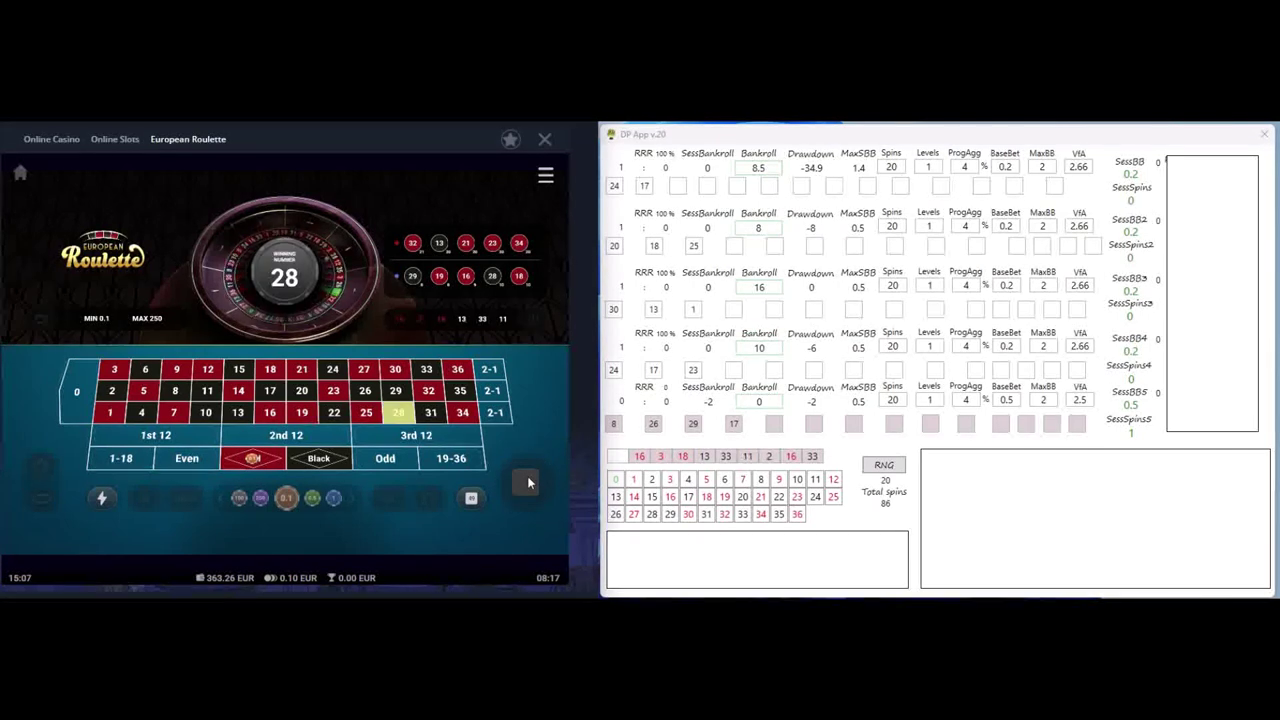
Log winners 28, 35 and 36, spinning after each
{"action": "left_click", "coordinate": [651, 513]}
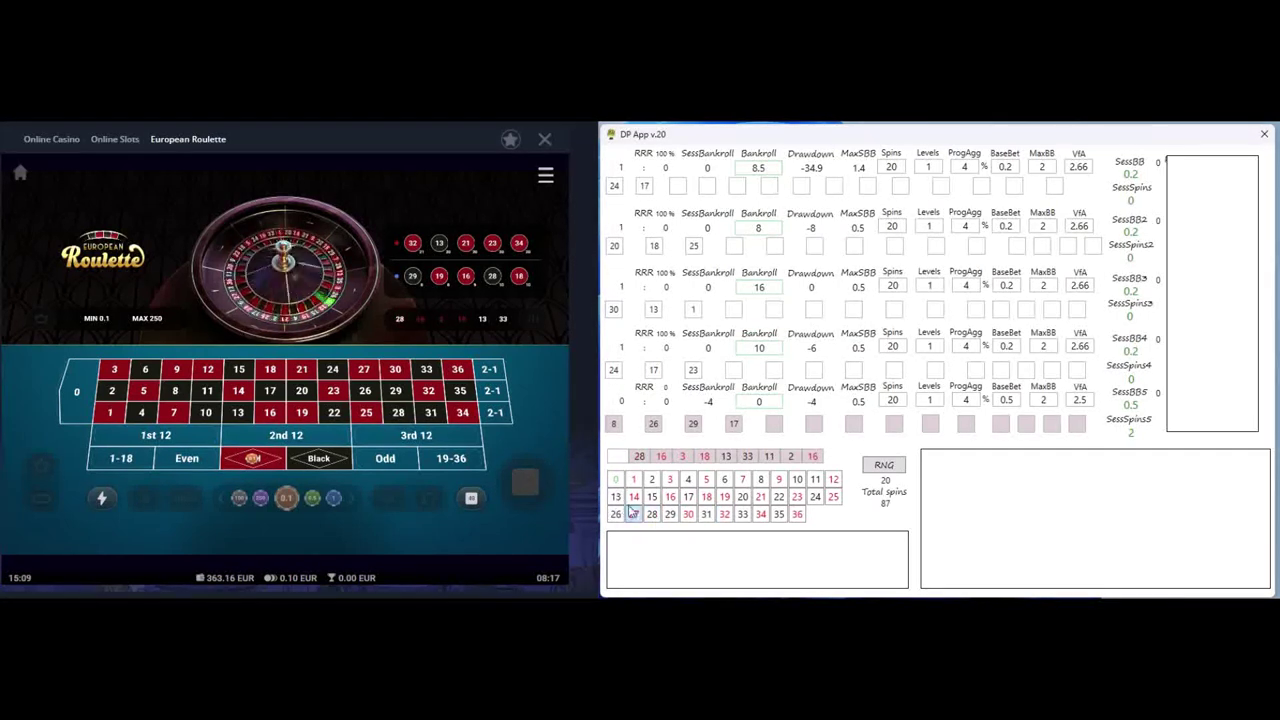
{"action": "left_click", "coordinate": [525, 481]}
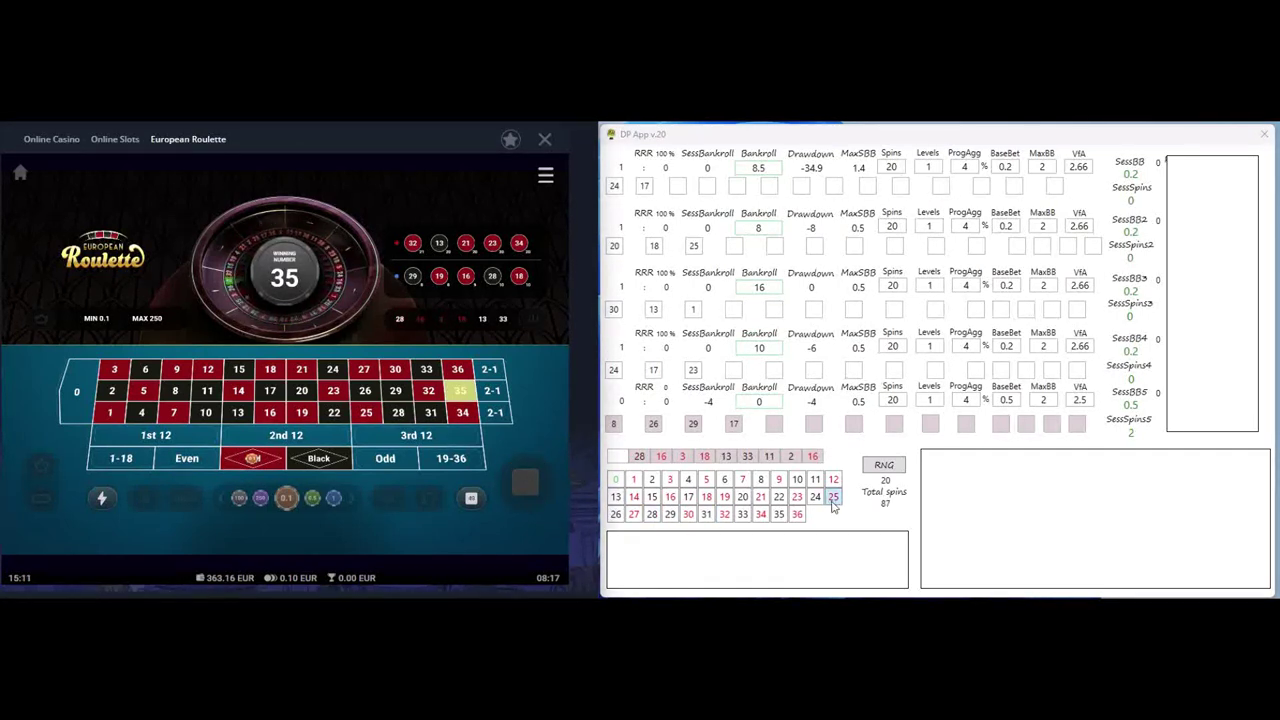
{"action": "left_click", "coordinate": [779, 514]}
{"action": "left_click", "coordinate": [522, 479]}
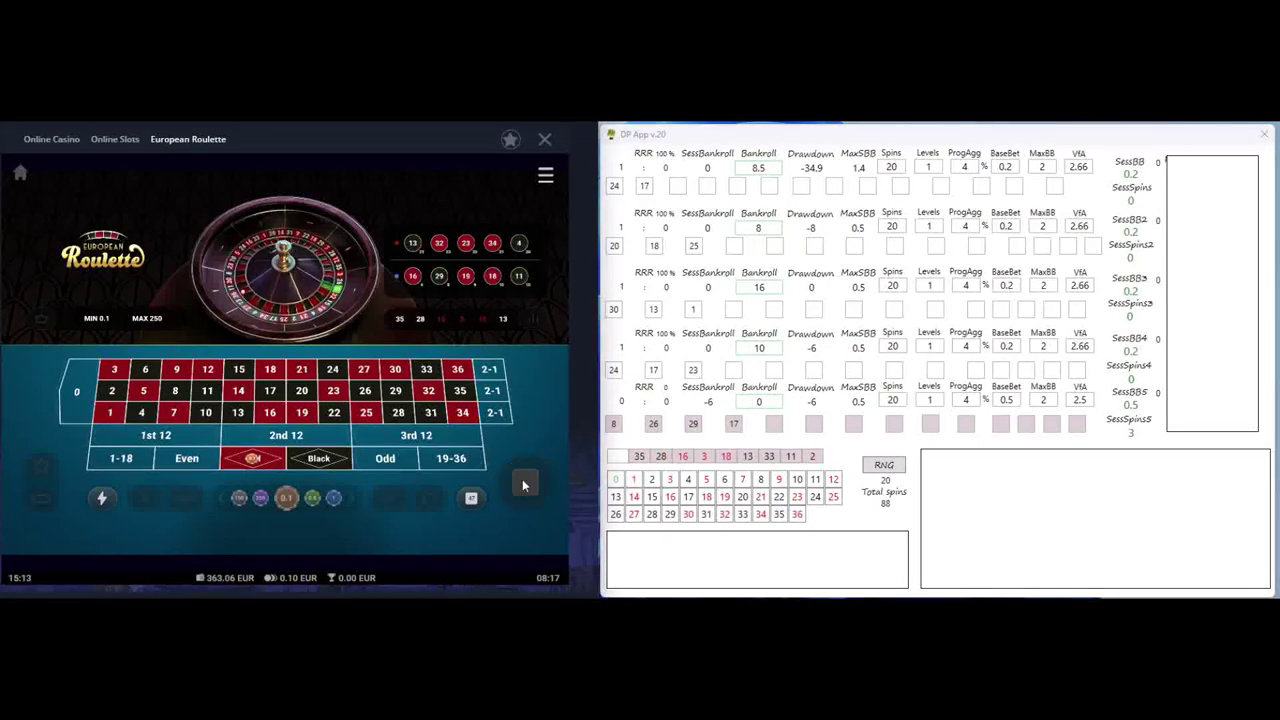
{"action": "left_click", "coordinate": [797, 514]}
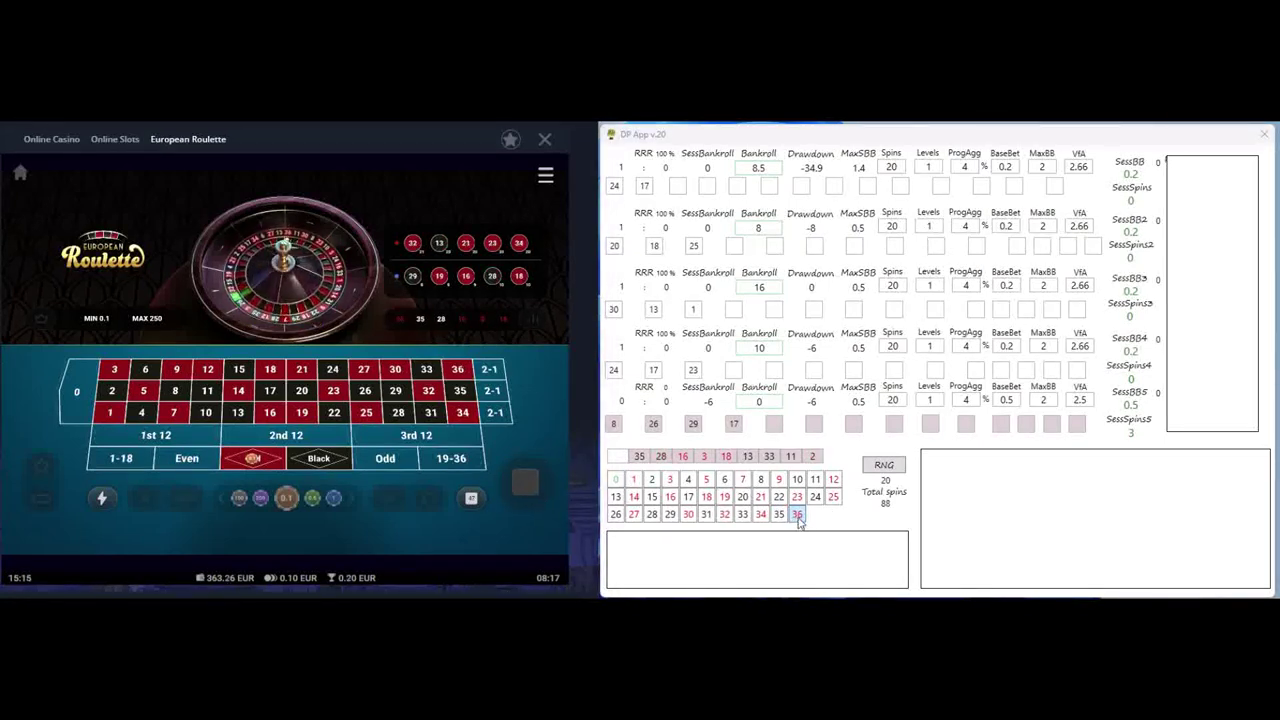
{"action": "left_click", "coordinate": [526, 481]}
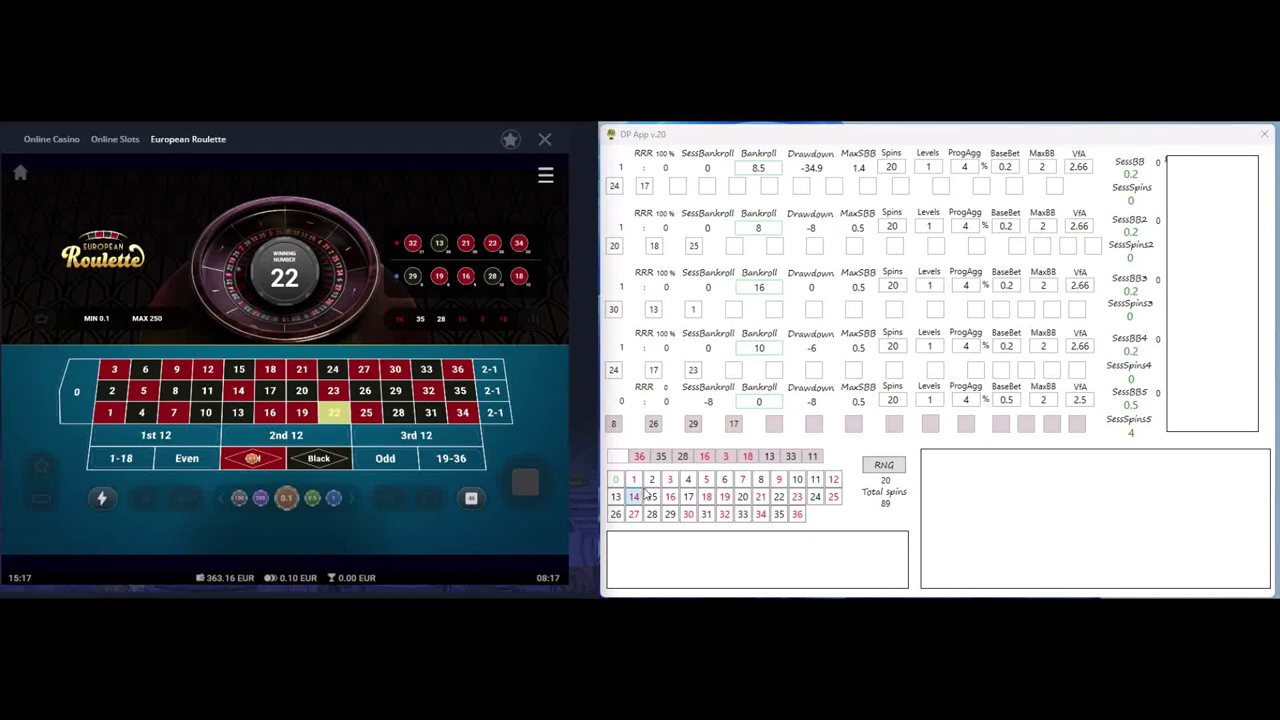
Log winners 22, 5, 15 and 6, spinning between results
{"action": "left_click", "coordinate": [779, 497]}
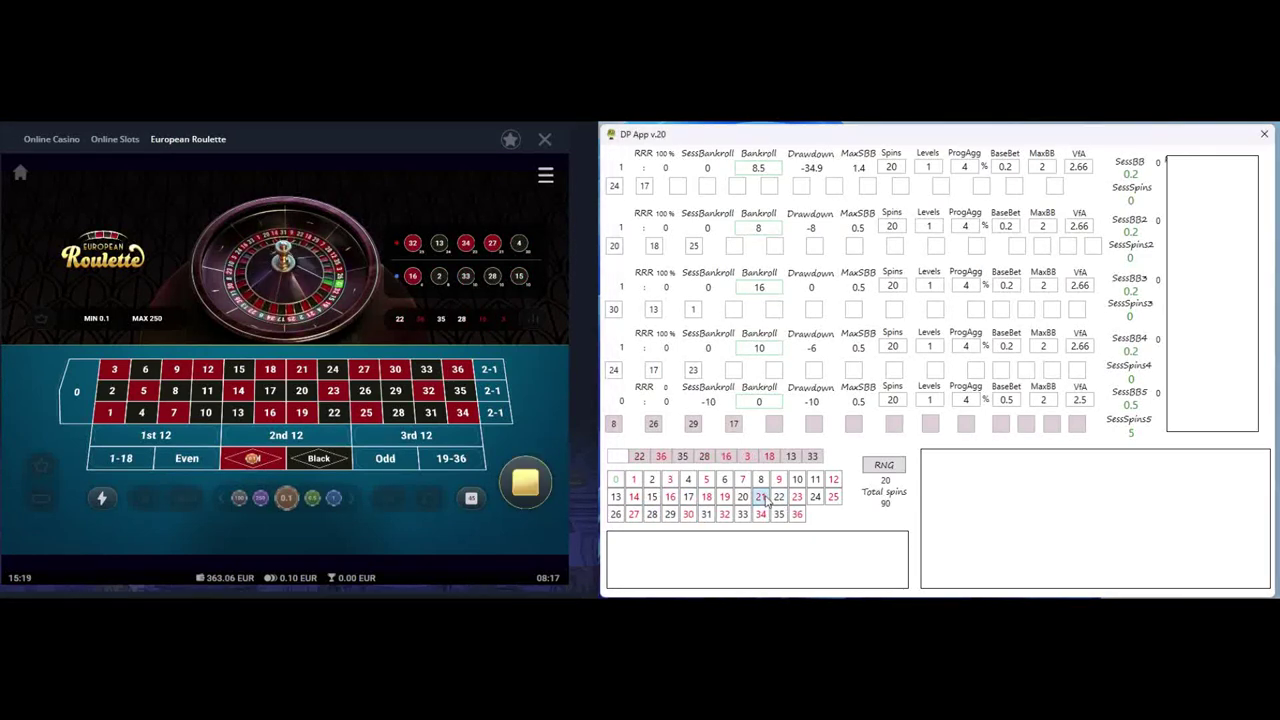
{"action": "left_click", "coordinate": [527, 483]}
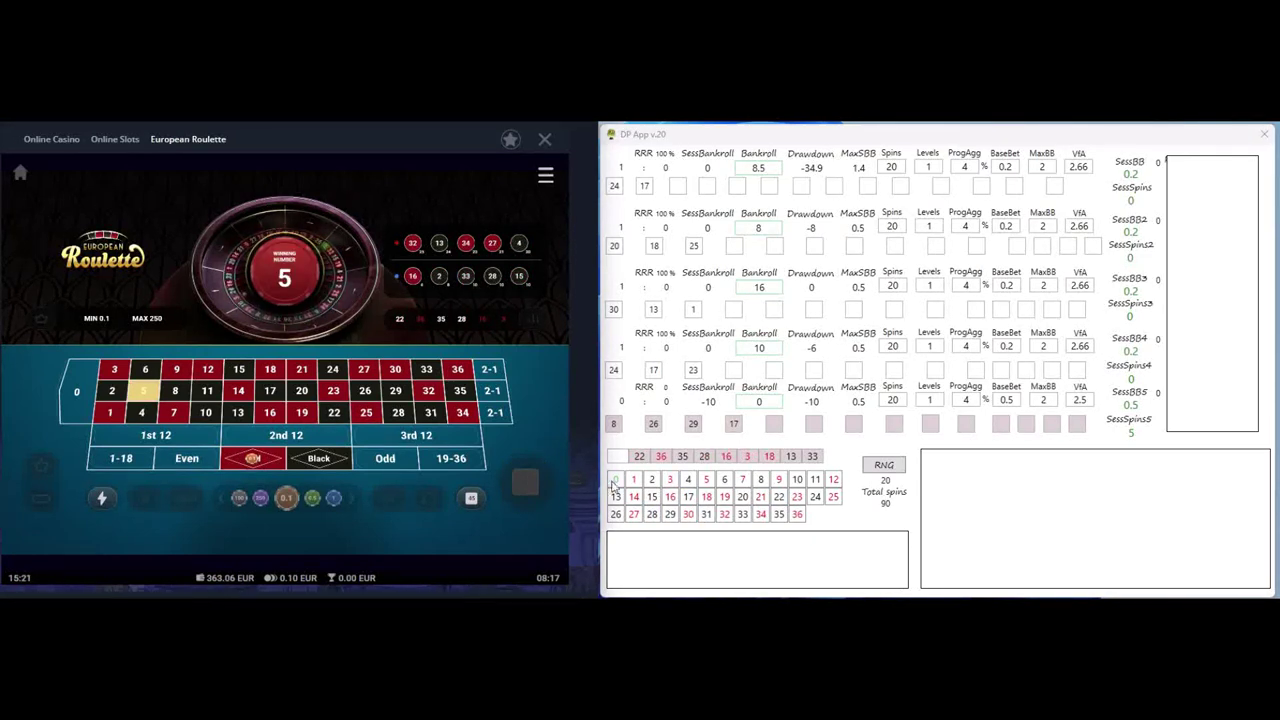
{"action": "left_click", "coordinate": [706, 480]}
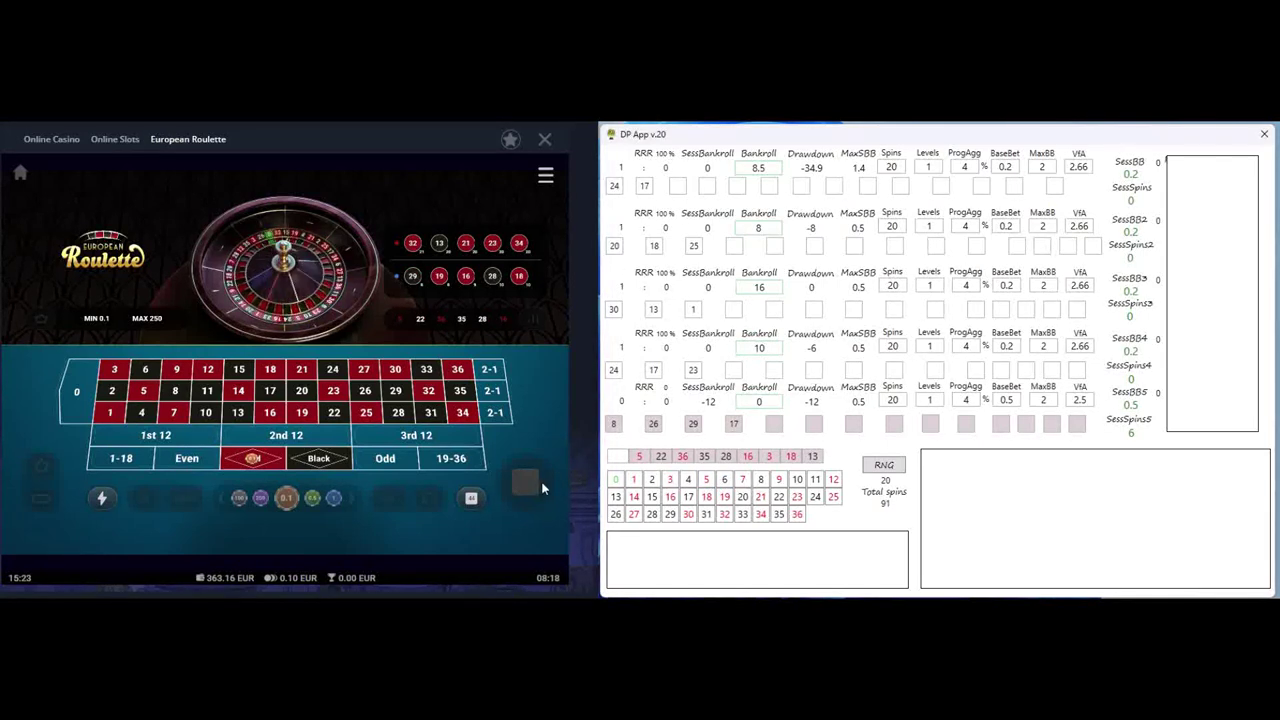
{"action": "left_click", "coordinate": [529, 486]}
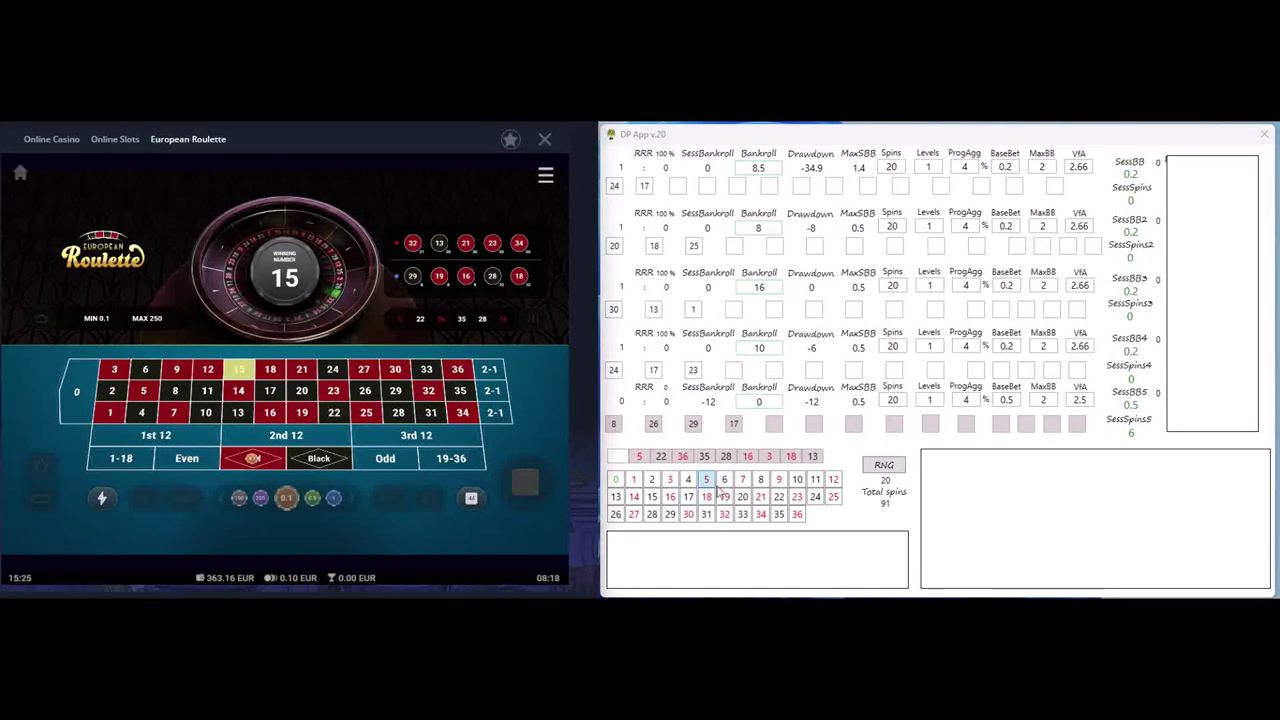
{"action": "left_click", "coordinate": [652, 498]}
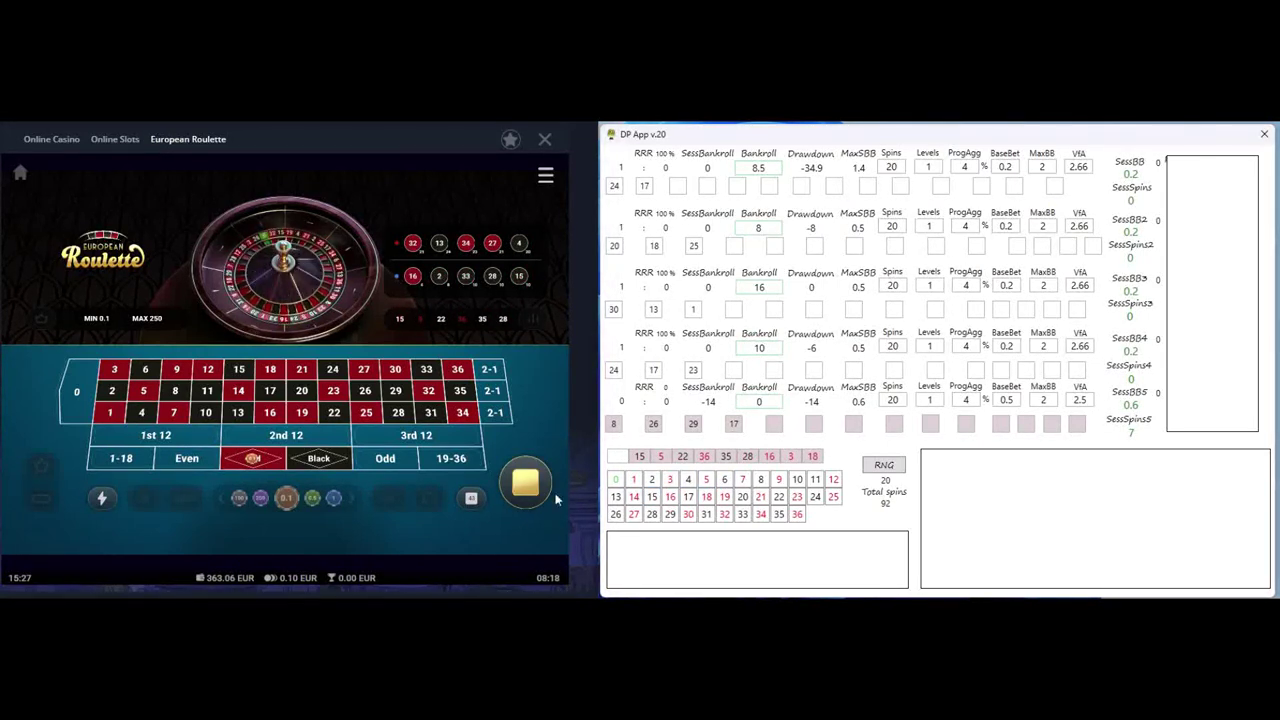
{"action": "left_click", "coordinate": [520, 490]}
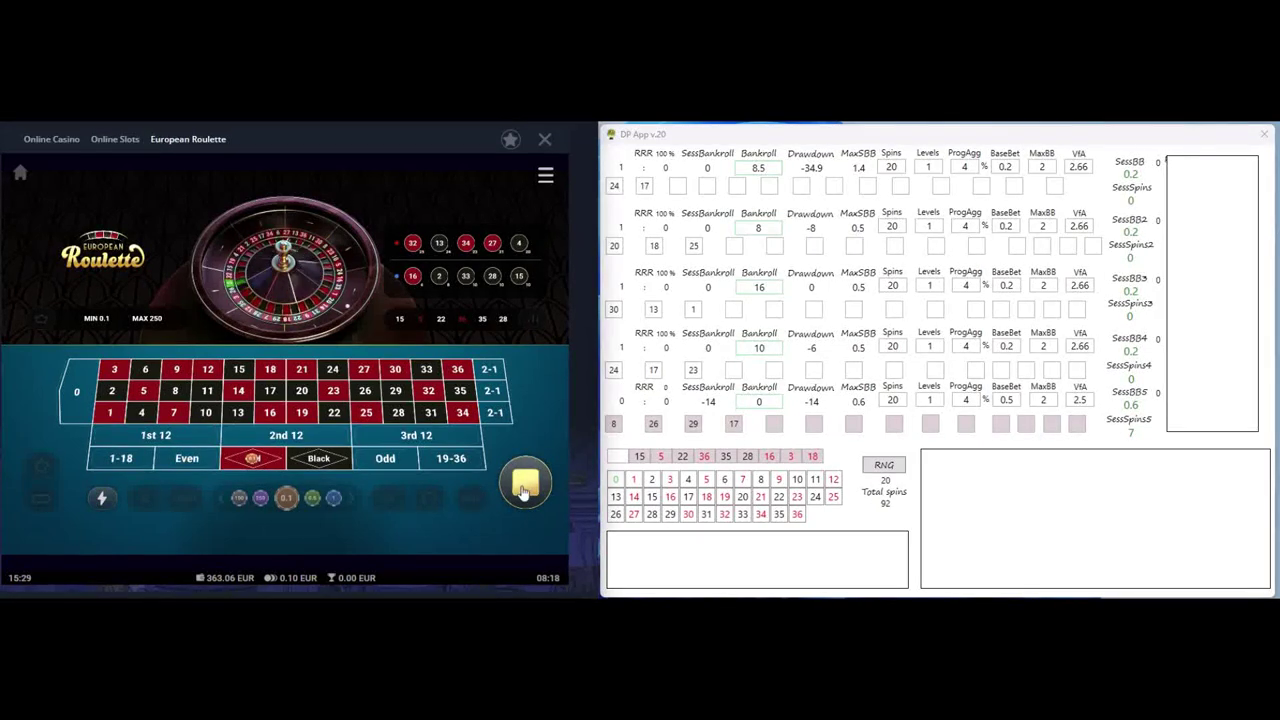
{"action": "left_click", "coordinate": [723, 480]}
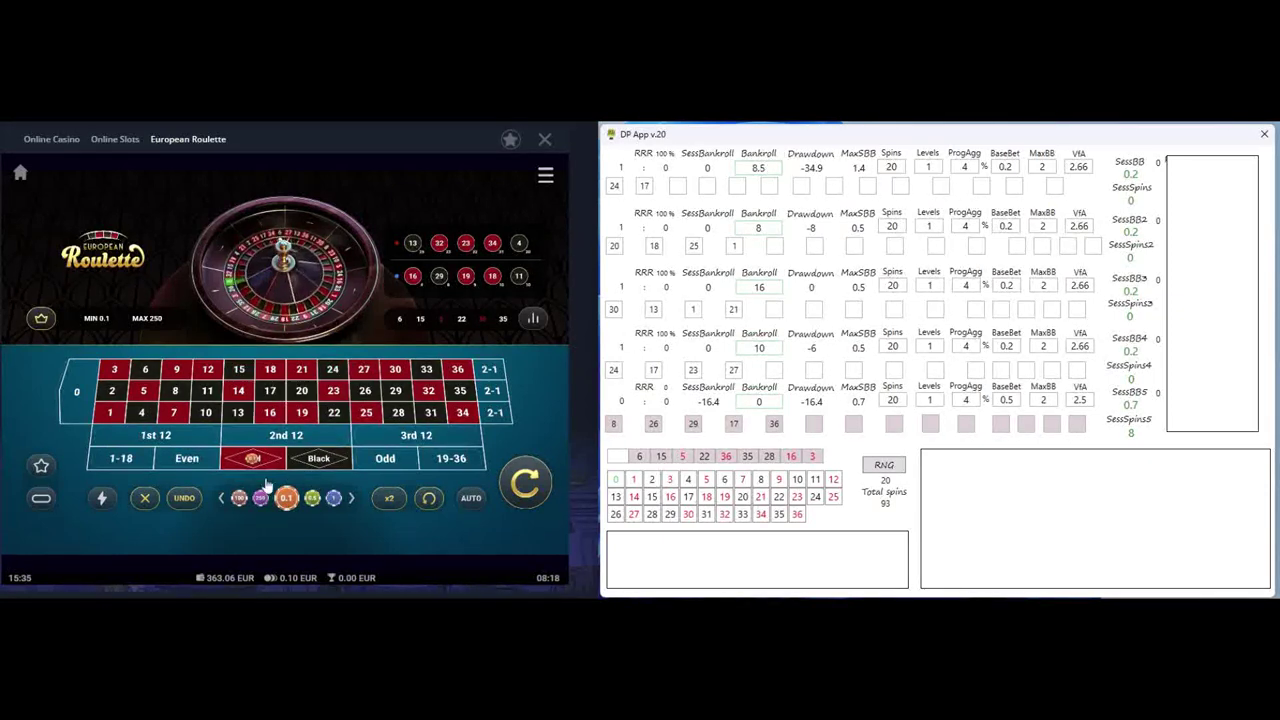
Place chips on 20, 18, 25, 1, 30, 13 and 21
{"action": "left_click", "coordinate": [305, 391]}
{"action": "left_click", "coordinate": [272, 370]}
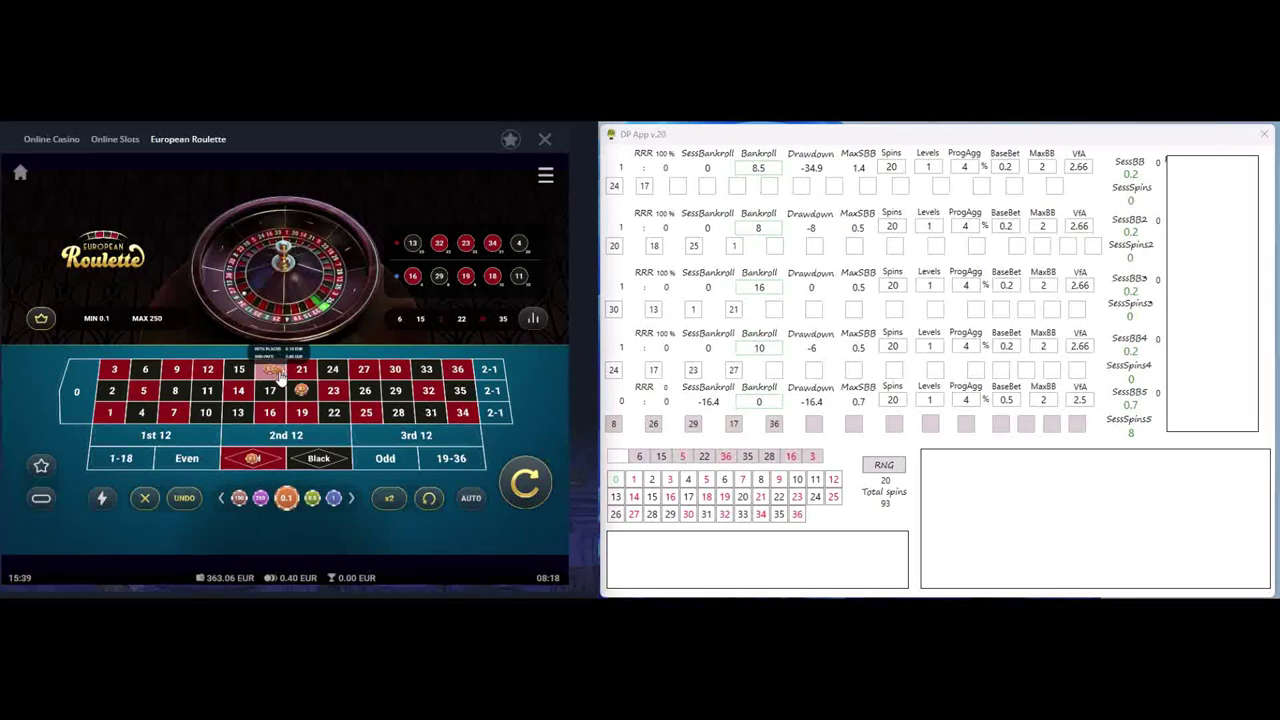
{"action": "left_click", "coordinate": [365, 412]}
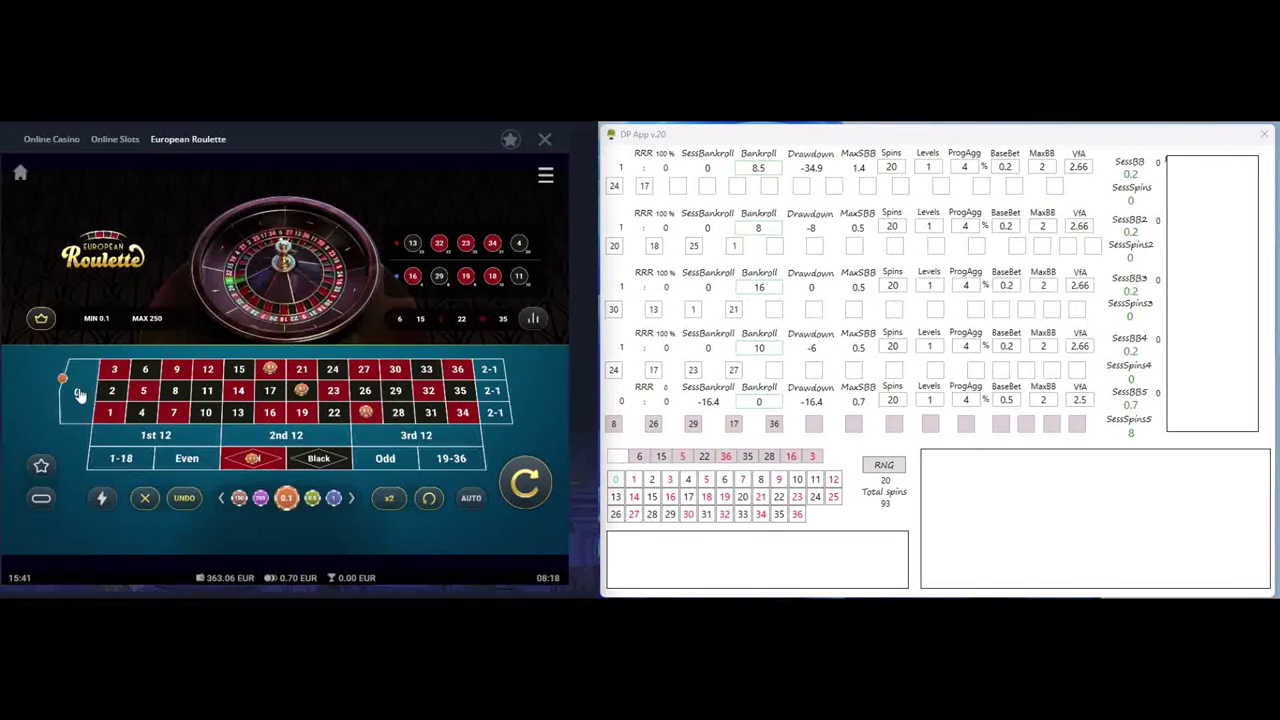
{"action": "left_click", "coordinate": [112, 412]}
{"action": "left_click", "coordinate": [367, 410]}
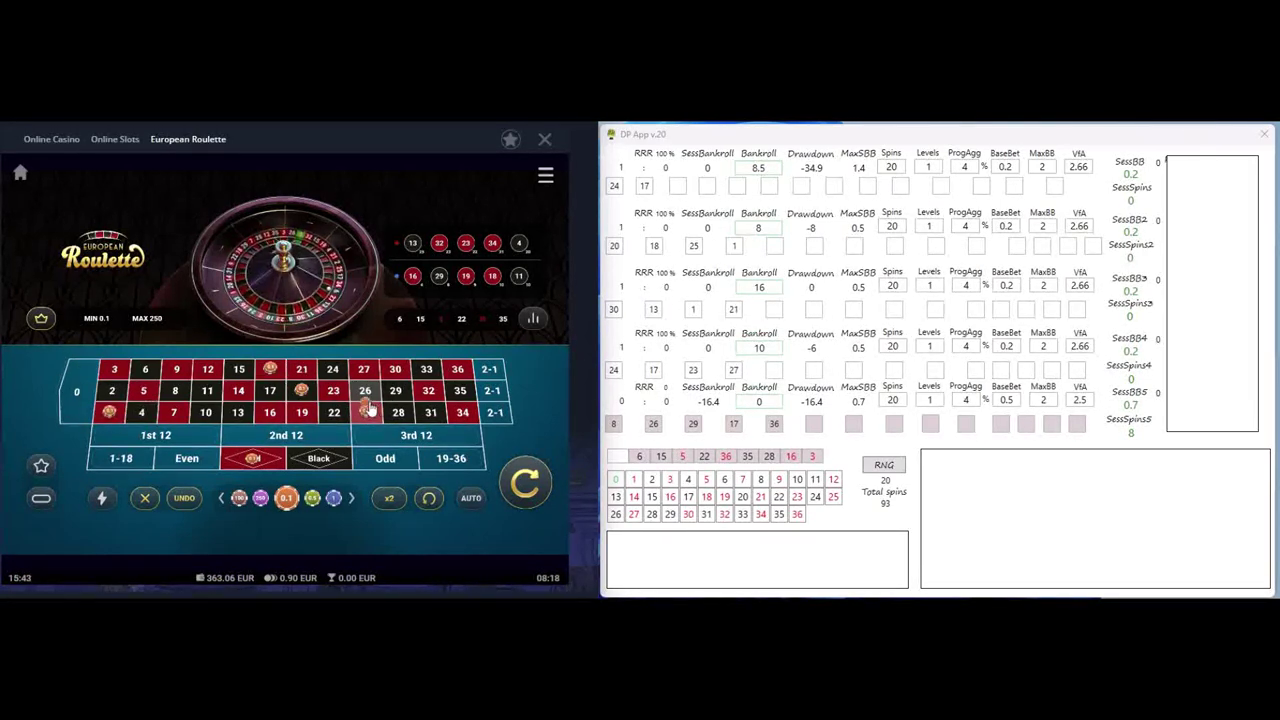
{"action": "left_click", "coordinate": [395, 369]}
{"action": "left_click", "coordinate": [395, 369]}
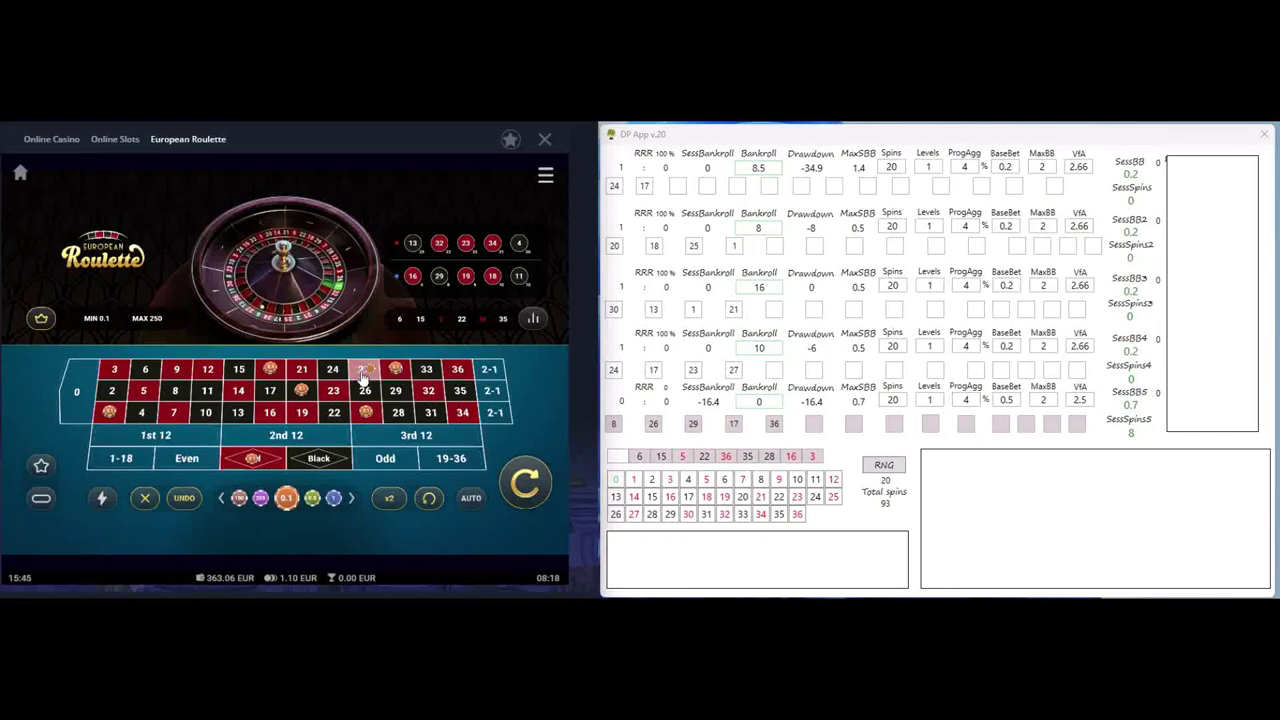
{"action": "left_click", "coordinate": [238, 412]}
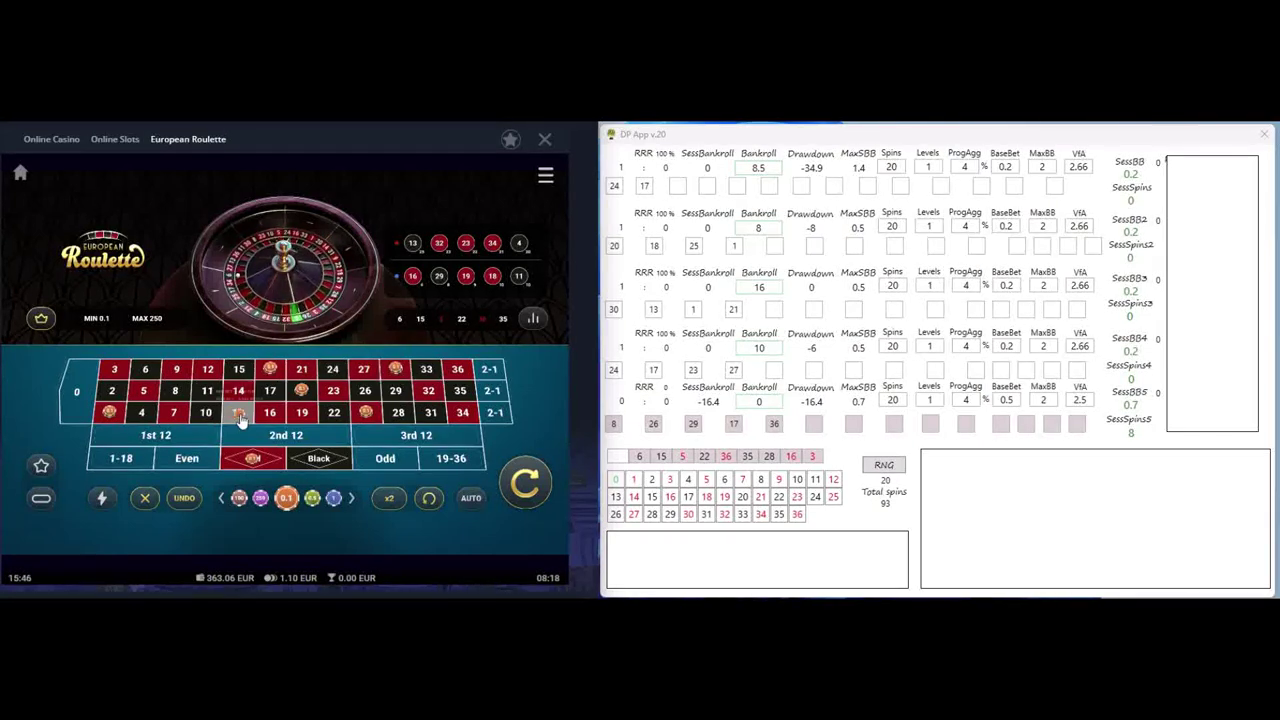
{"action": "left_click", "coordinate": [112, 412]}
{"action": "left_click", "coordinate": [112, 412]}
{"action": "left_click", "coordinate": [302, 369]}
{"action": "left_click", "coordinate": [302, 369]}
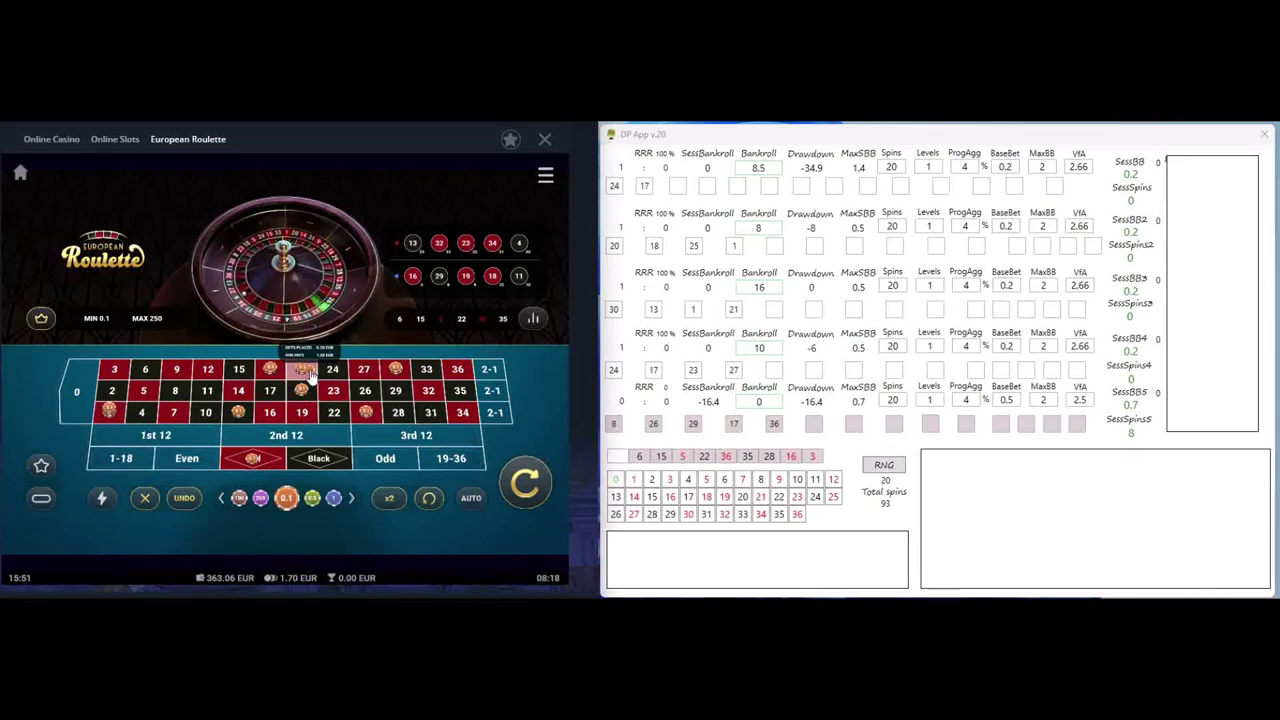
Add chips on 24, 17, 23, 27, 26, 29, the middle row and 36
{"action": "left_click", "coordinate": [334, 372]}
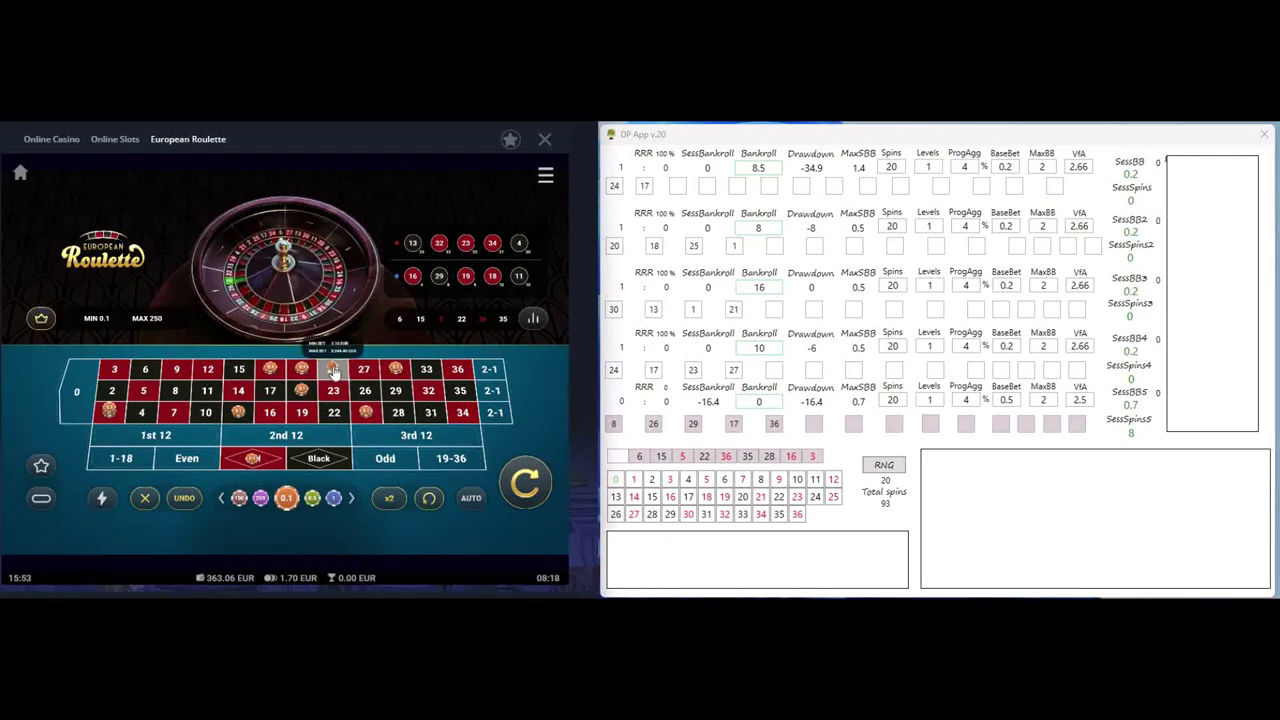
{"action": "left_click", "coordinate": [270, 392]}
{"action": "left_click", "coordinate": [270, 392]}
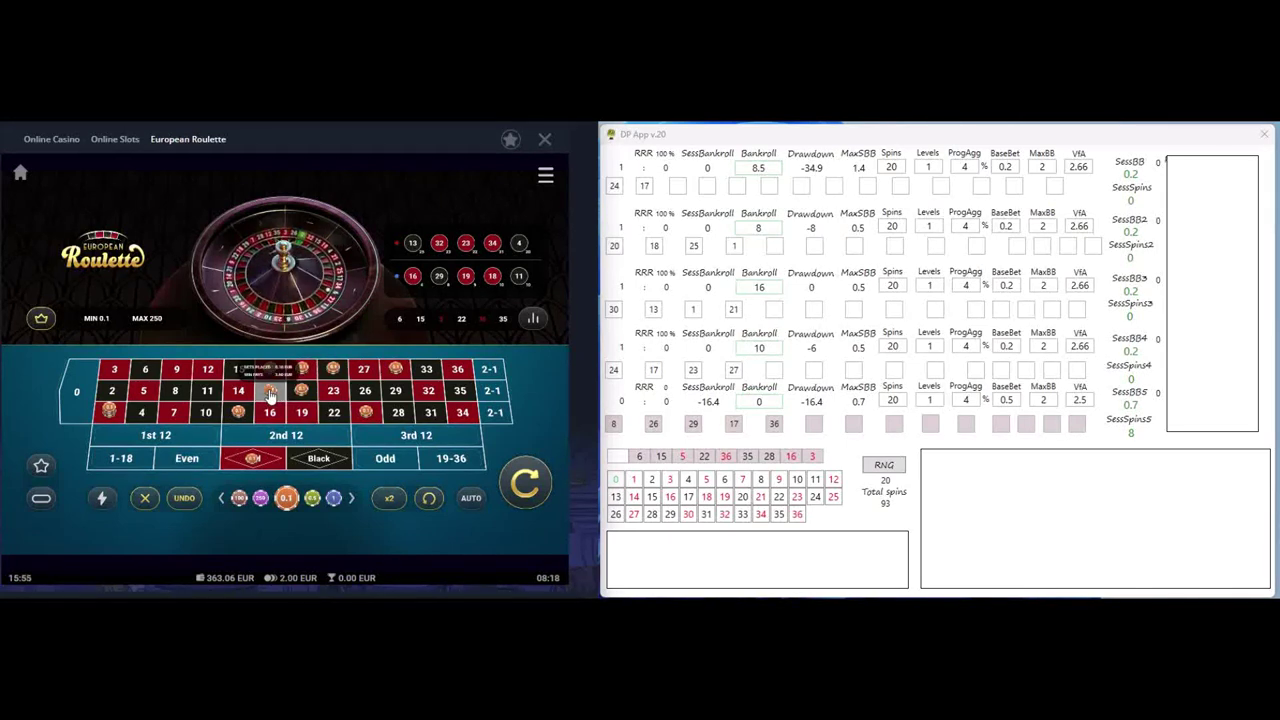
{"action": "left_click", "coordinate": [333, 390]}
{"action": "left_click", "coordinate": [333, 390]}
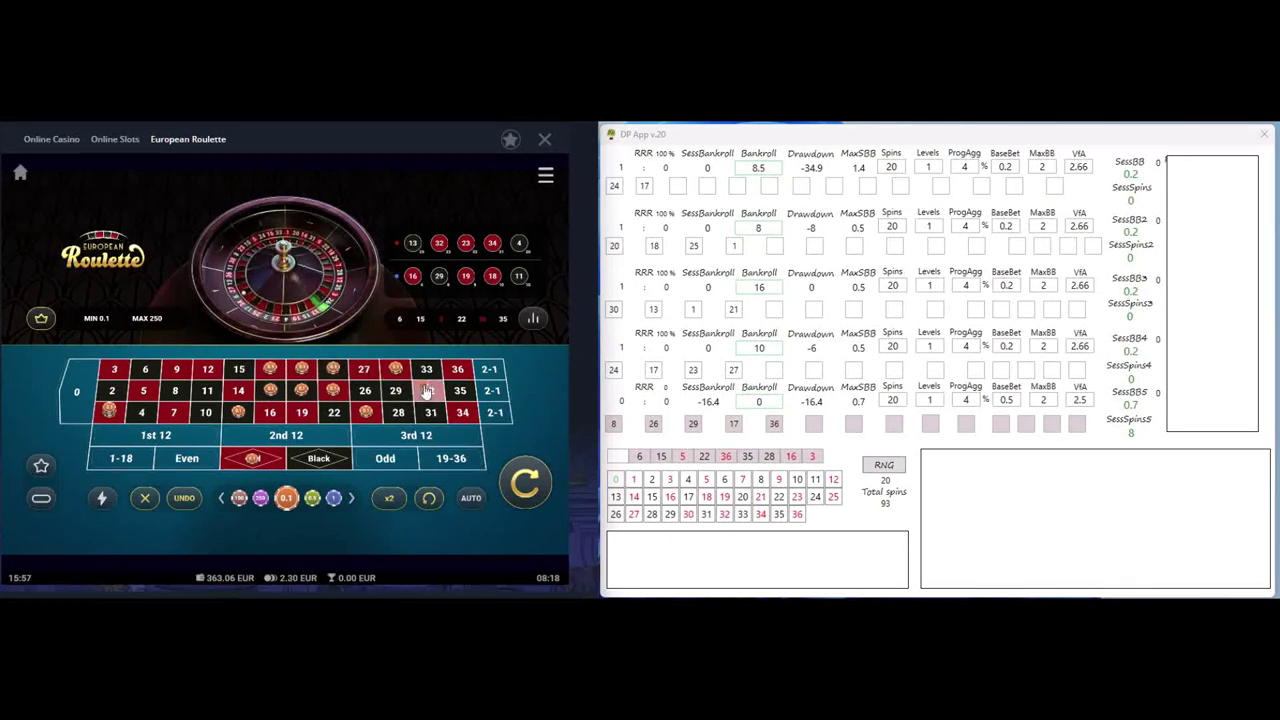
{"action": "left_click", "coordinate": [364, 372]}
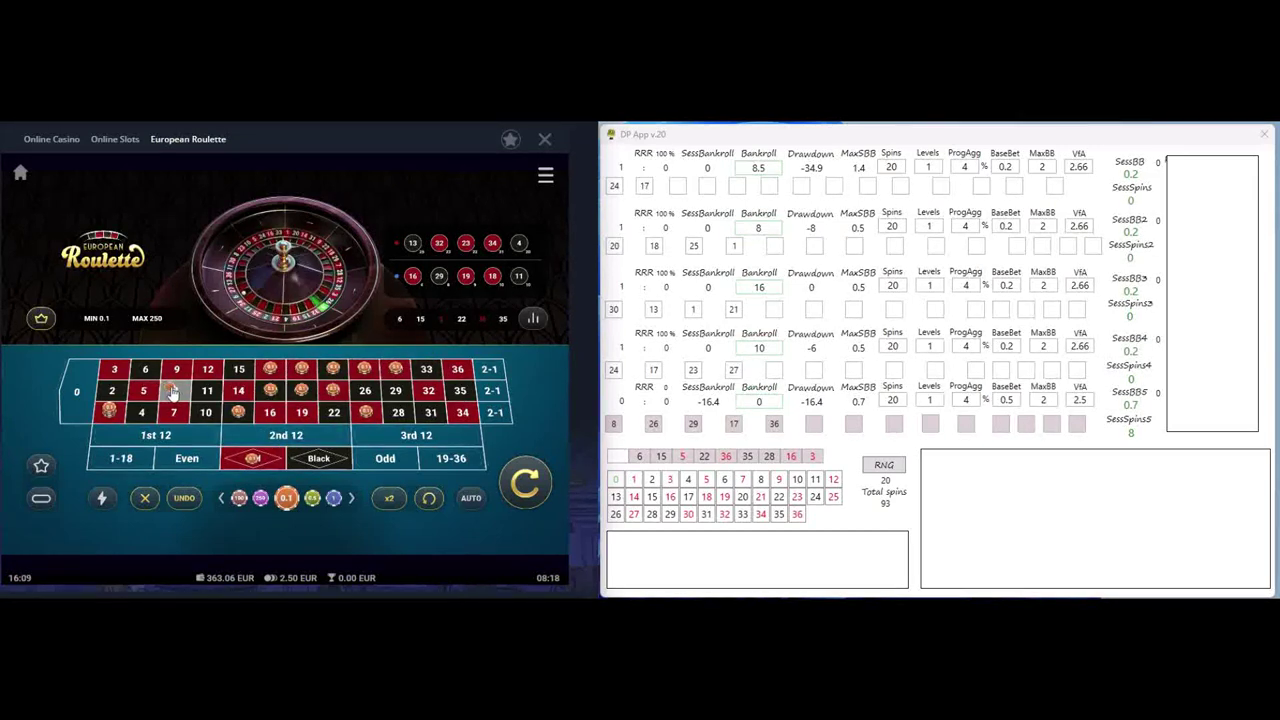
{"action": "left_click", "coordinate": [365, 390]}
{"action": "left_click", "coordinate": [396, 391]}
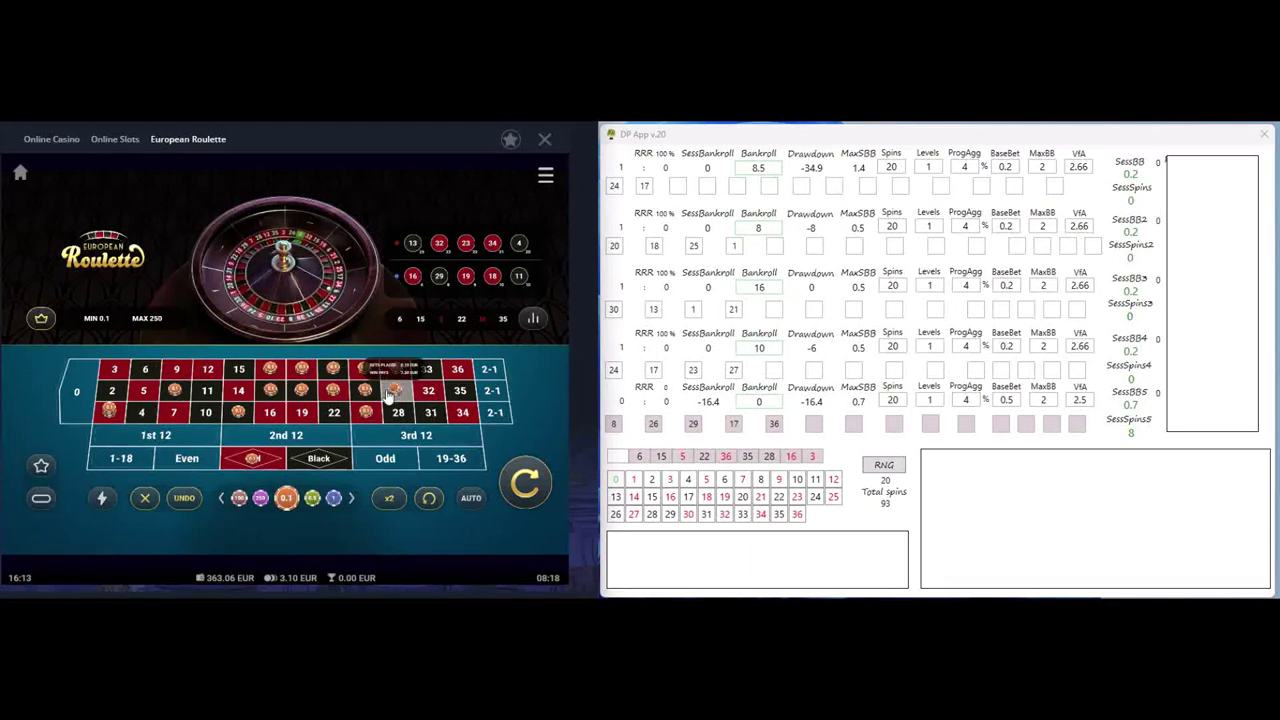
{"action": "left_click", "coordinate": [333, 390]}
{"action": "left_click", "coordinate": [270, 390]}
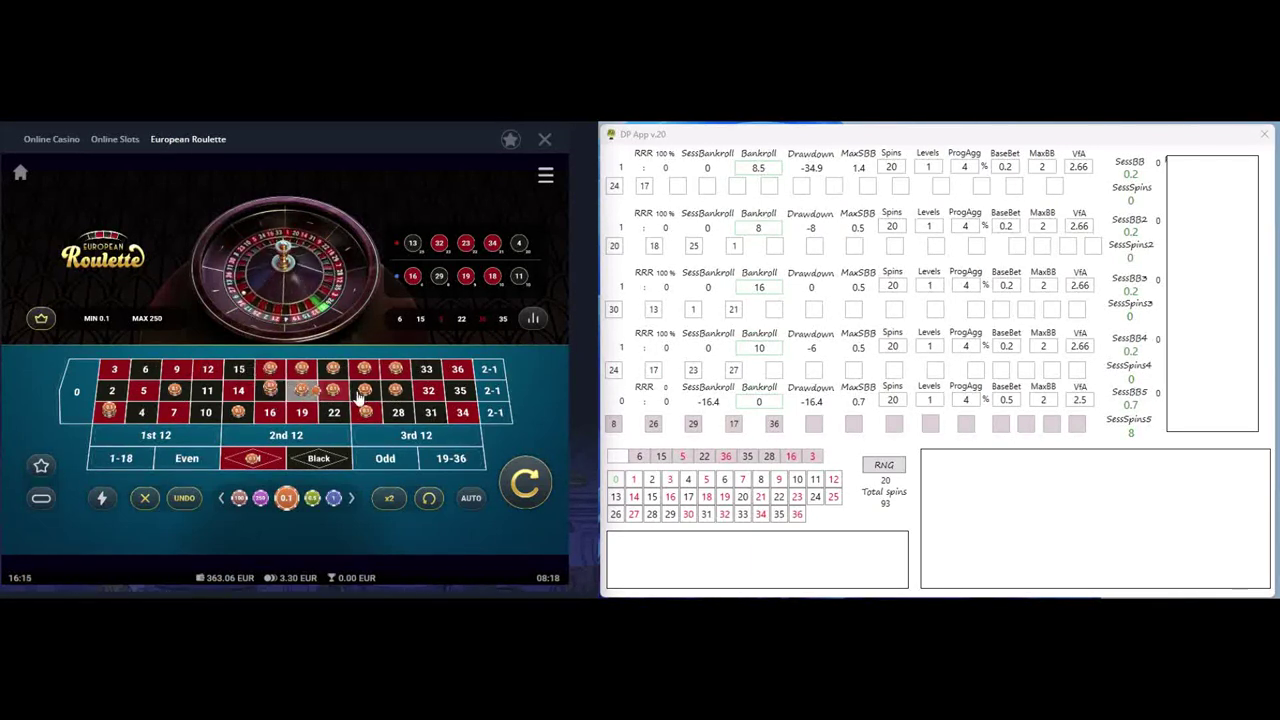
{"action": "left_click", "coordinate": [458, 369]}
{"action": "left_click", "coordinate": [458, 369]}
Spin, log winner 29, and place a new chip on 29
{"action": "key", "text": "space"}
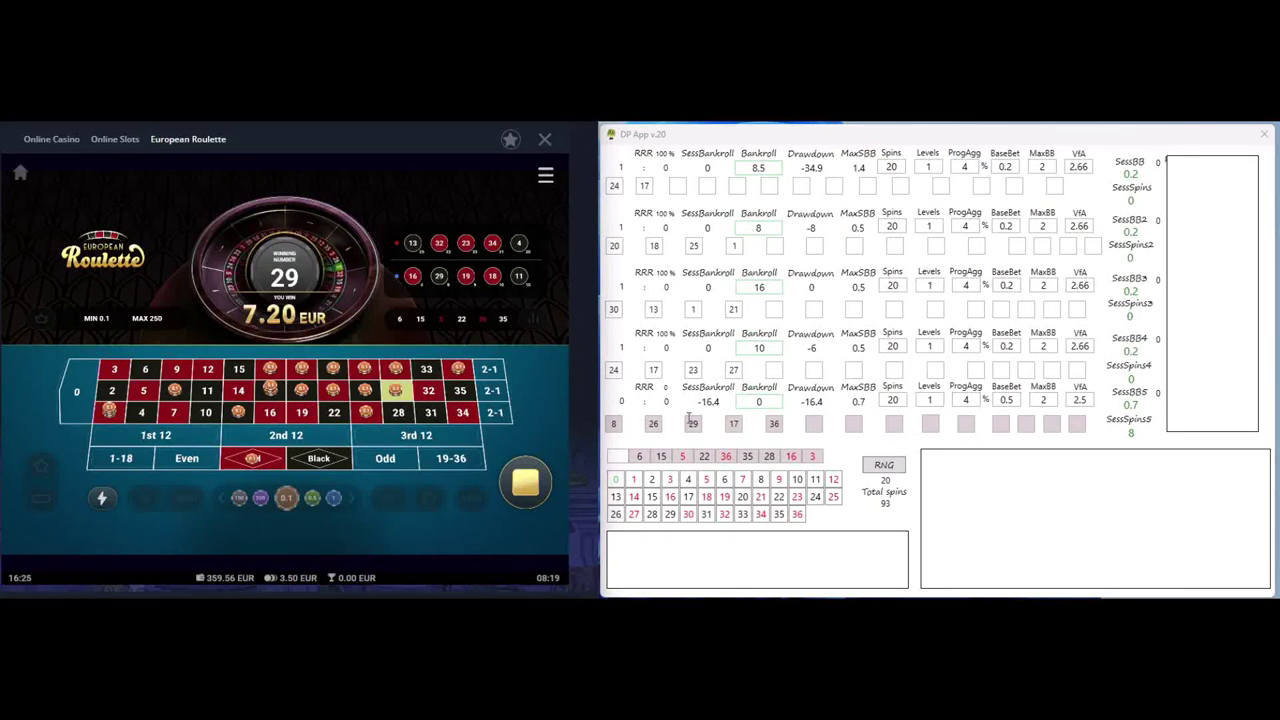
{"action": "left_click", "coordinate": [671, 514]}
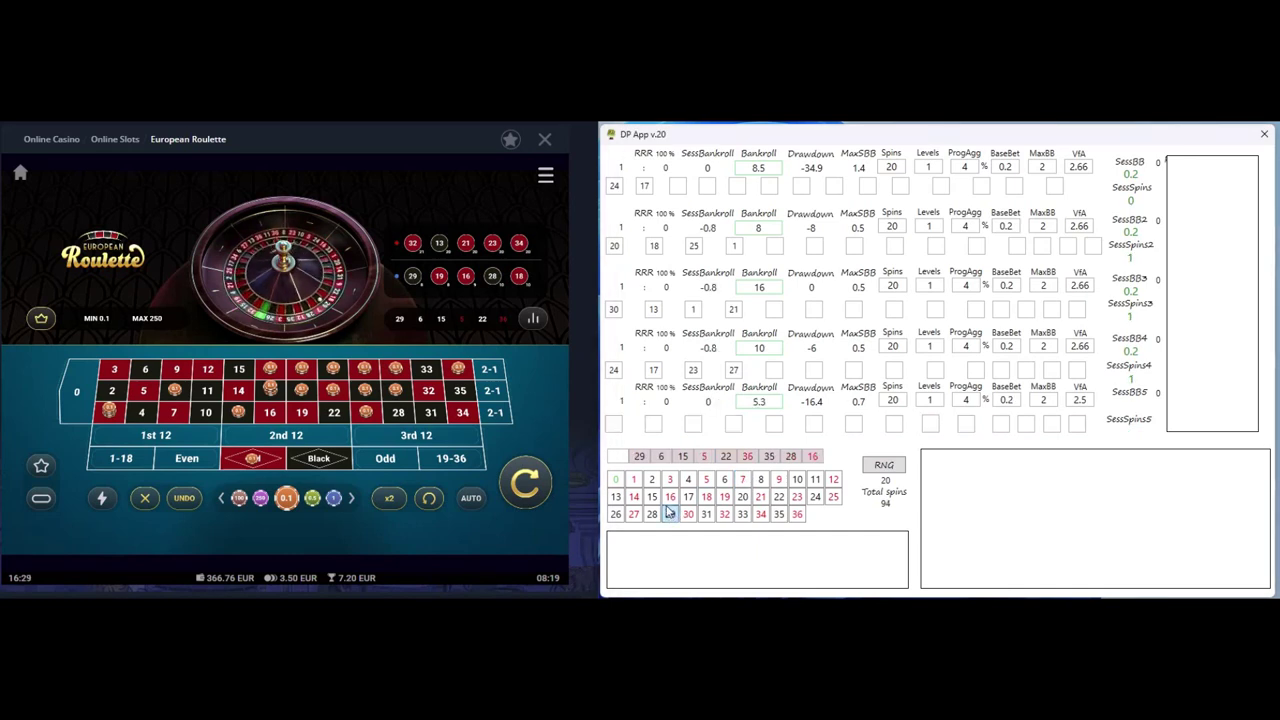
{"action": "left_click", "coordinate": [397, 392]}
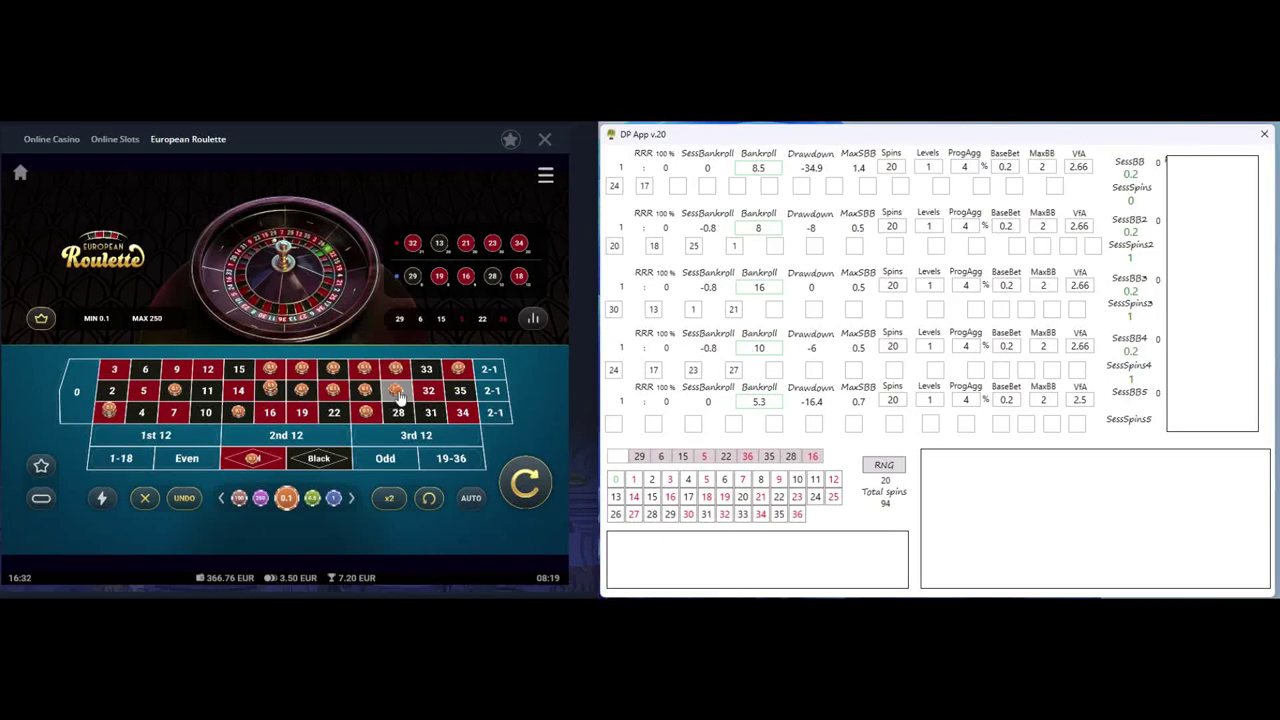
Clear the table and bet chips on 20, 25, 1 and 33
{"action": "left_click", "coordinate": [187, 499]}
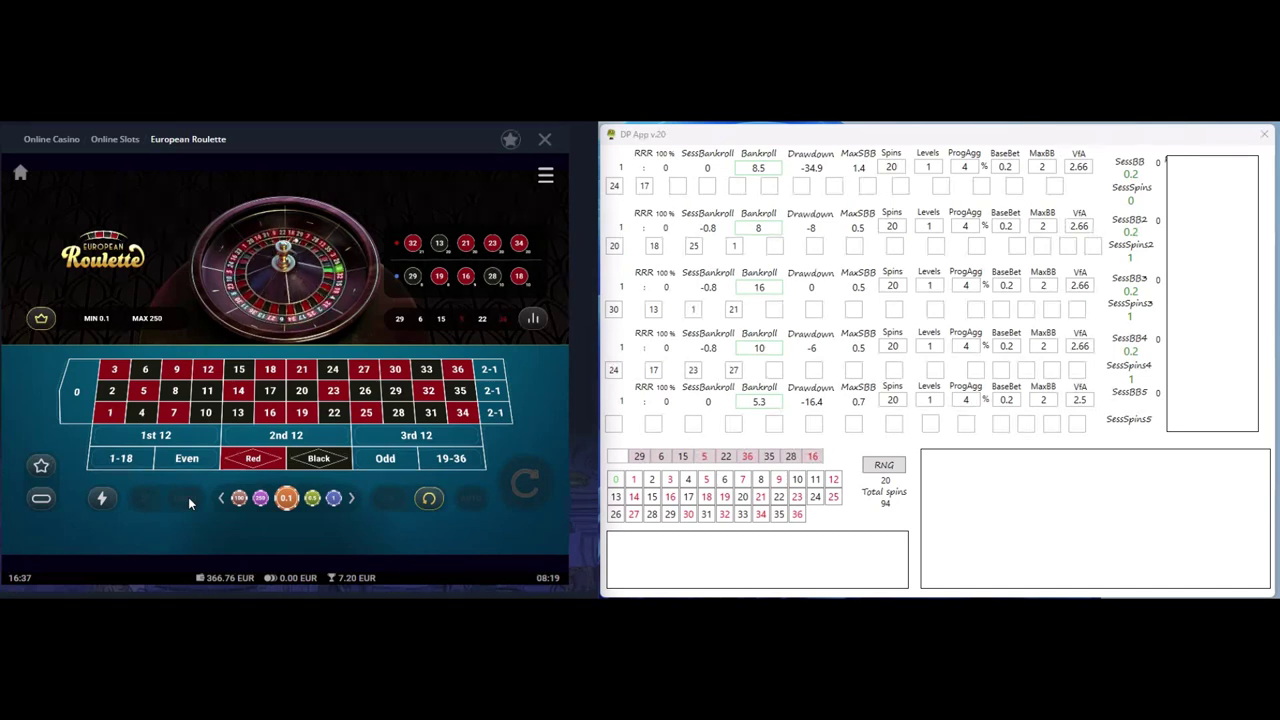
{"action": "mouse_move", "coordinate": [156, 435]}
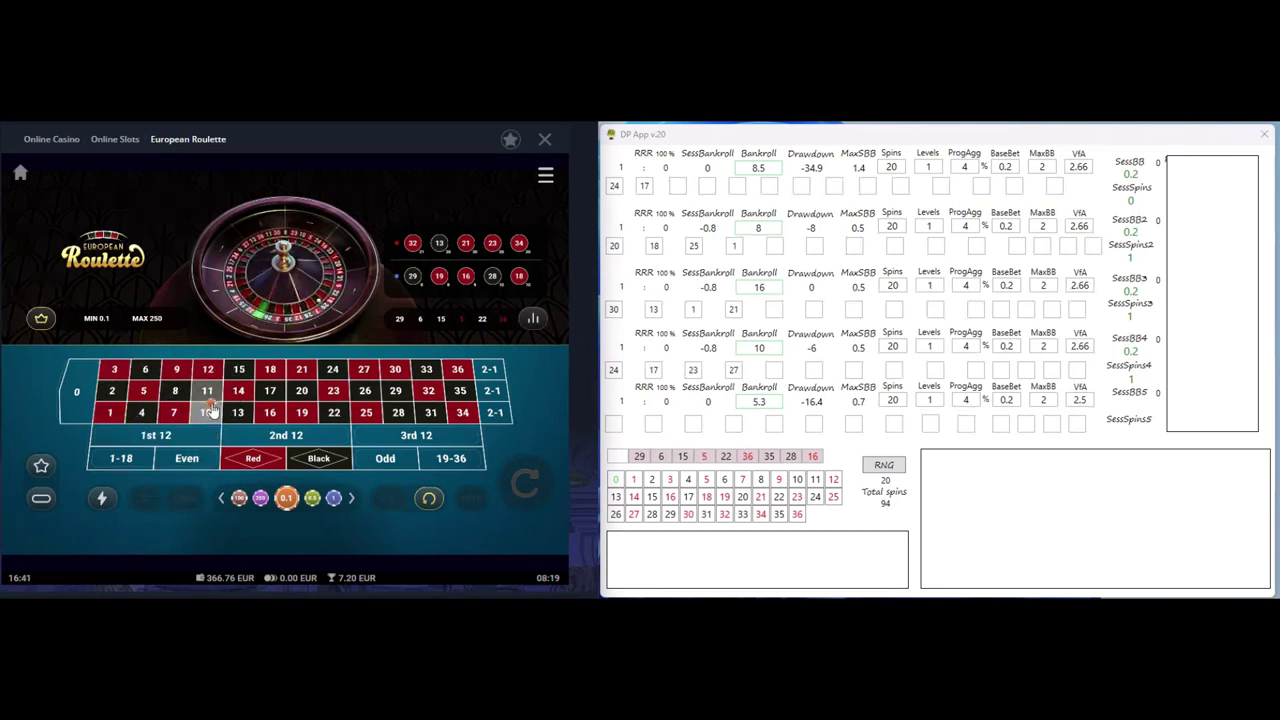
{"action": "left_click", "coordinate": [303, 392]}
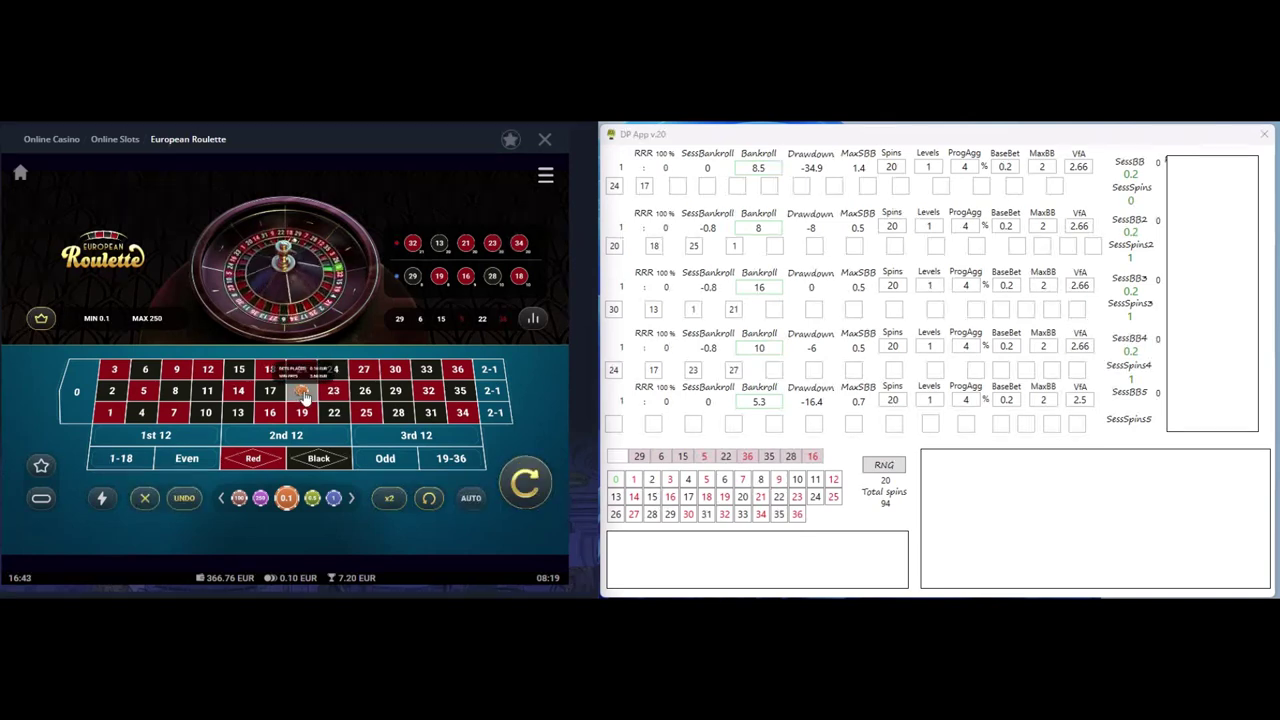
{"action": "left_click", "coordinate": [272, 374]}
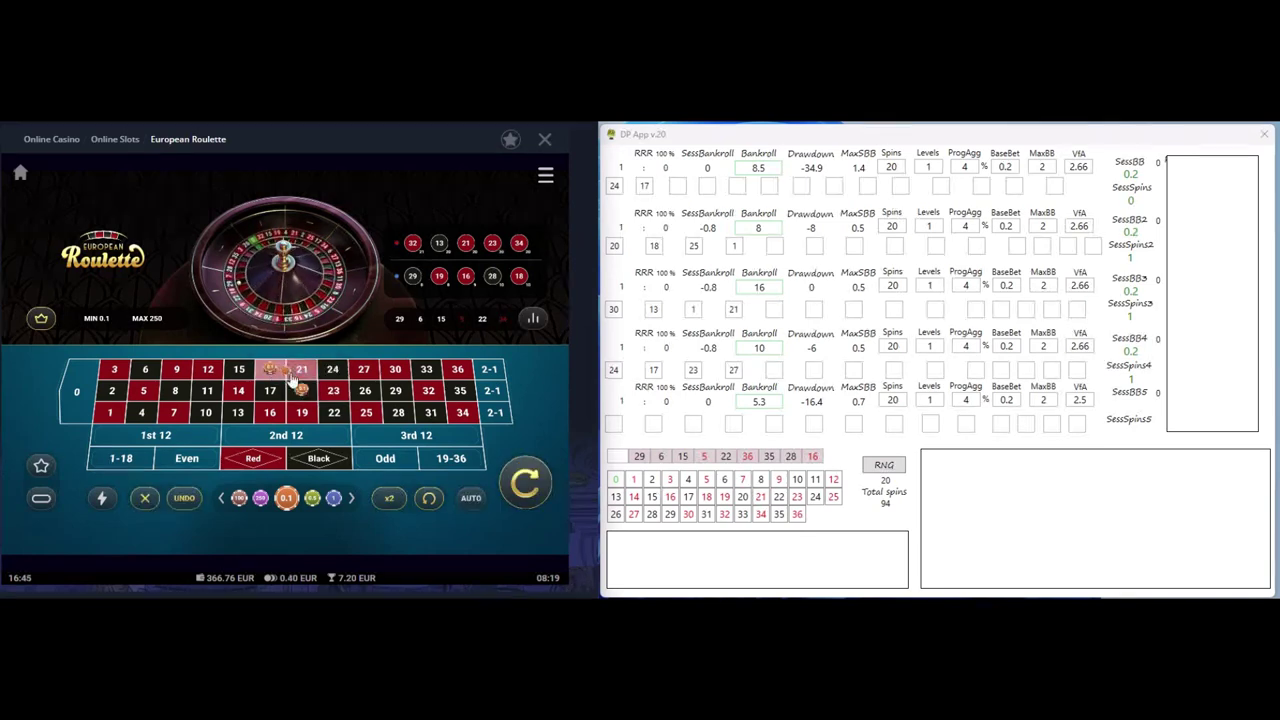
{"action": "left_click", "coordinate": [368, 412]}
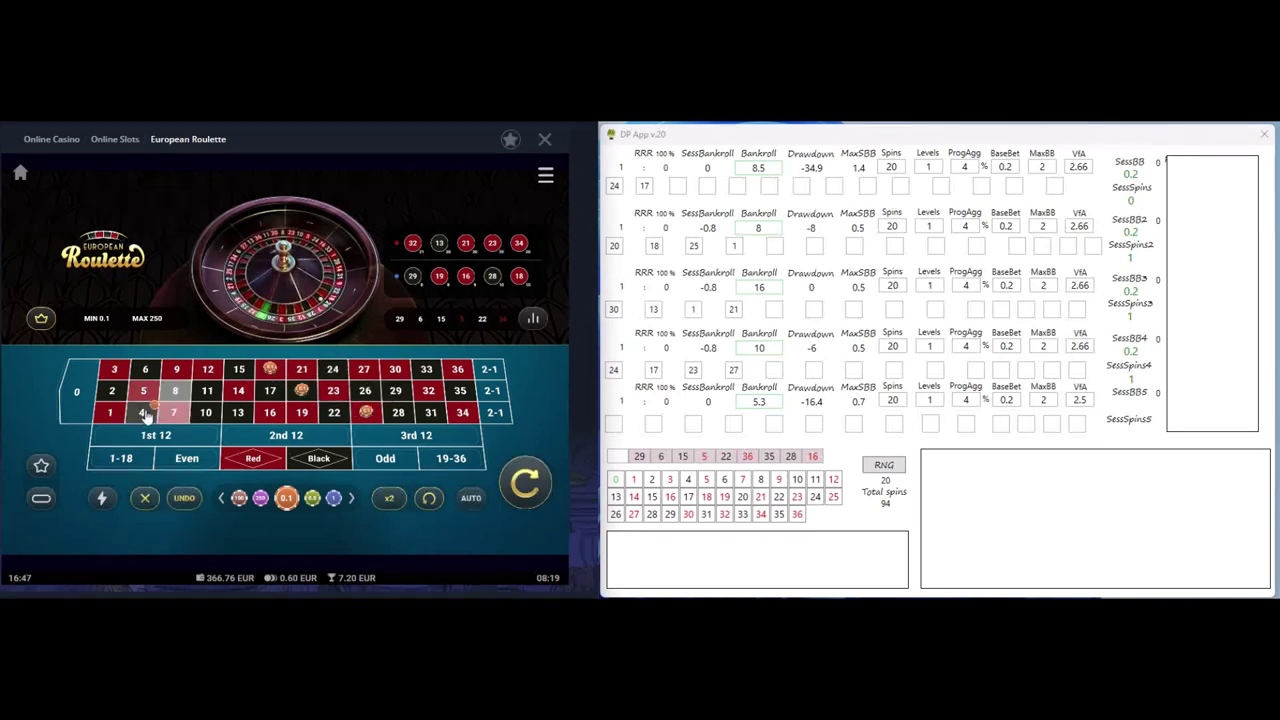
{"action": "left_click", "coordinate": [111, 414]}
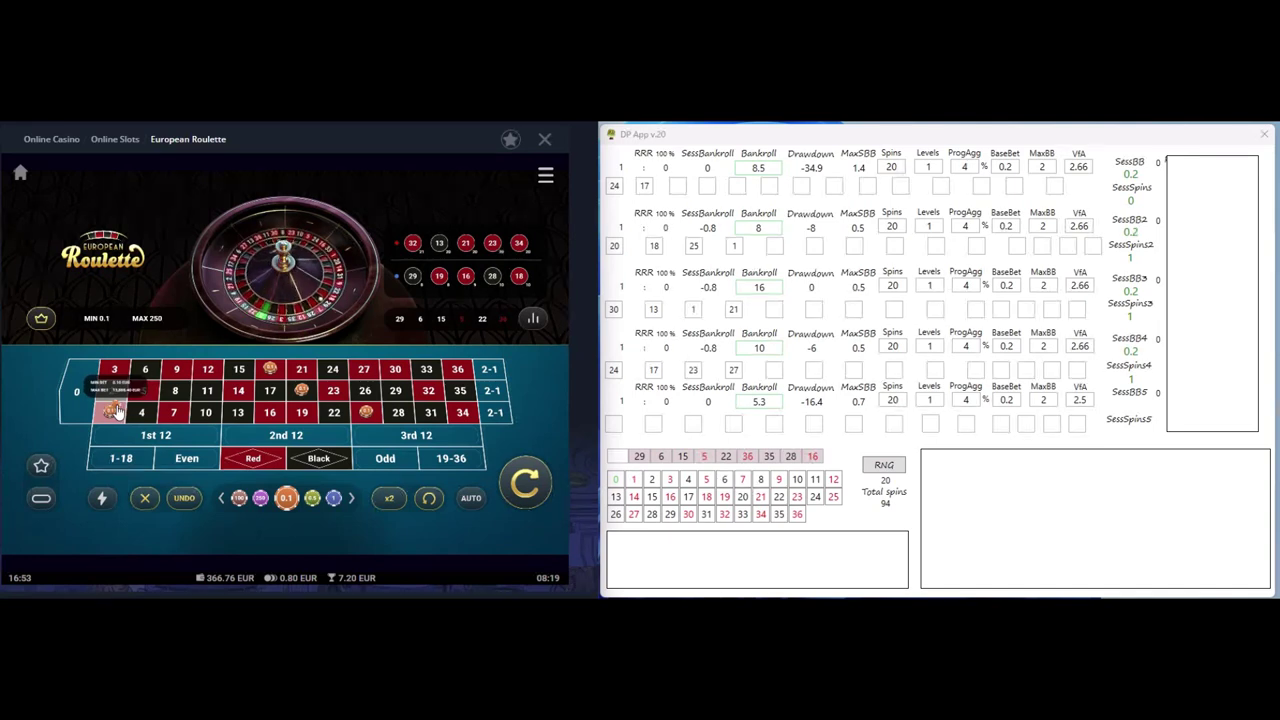
{"action": "left_click", "coordinate": [395, 369]}
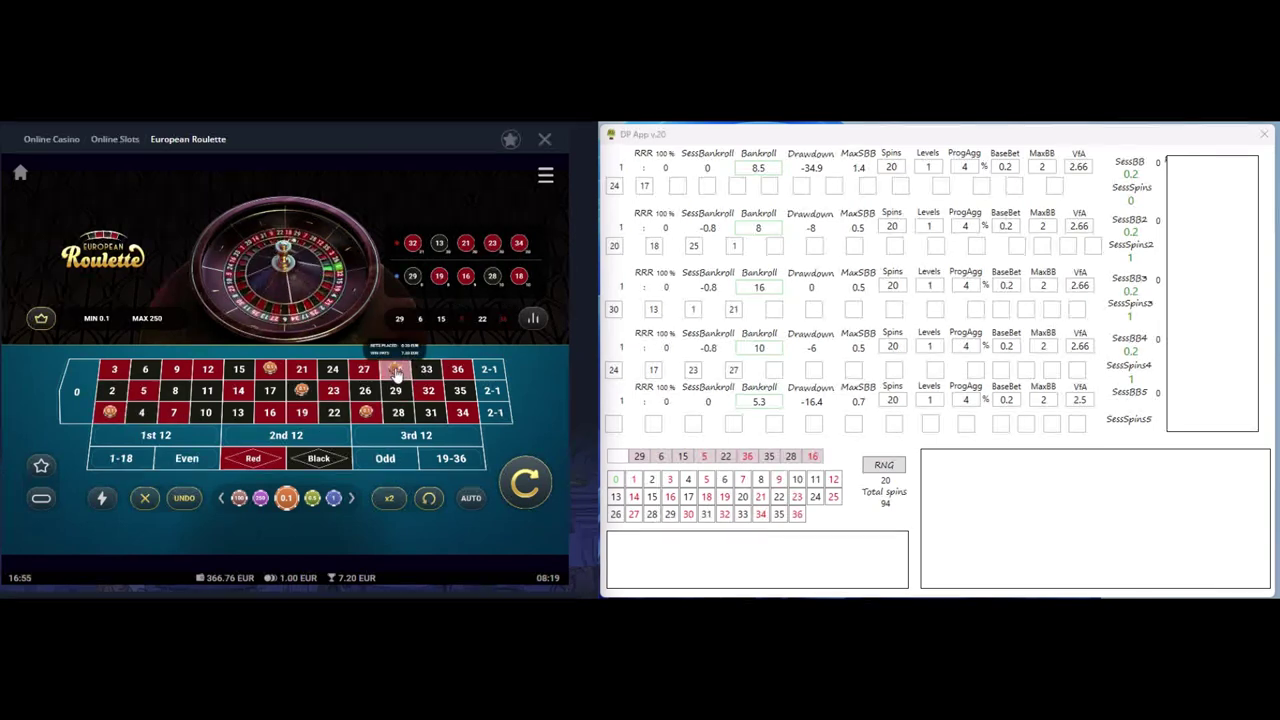
Add chips on 13, 21, 24, 23 and 27, spin, and log 17
{"action": "left_click", "coordinate": [238, 406]}
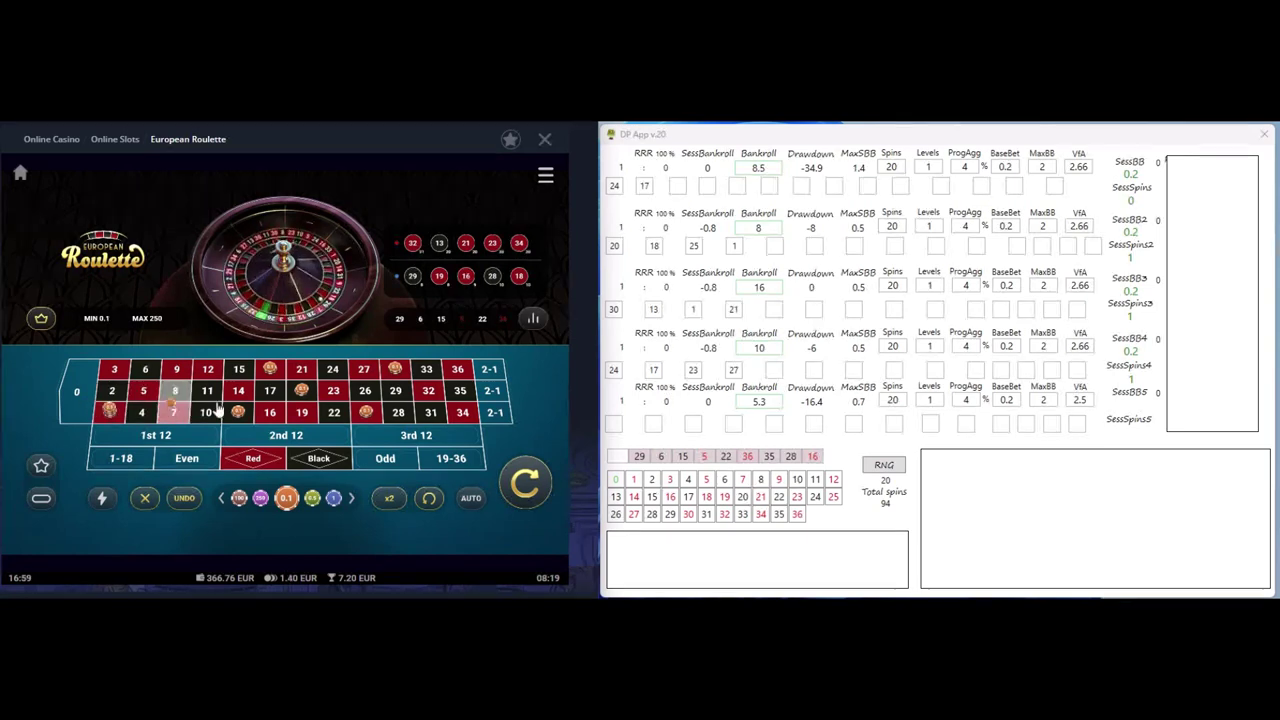
{"action": "left_click", "coordinate": [303, 370]}
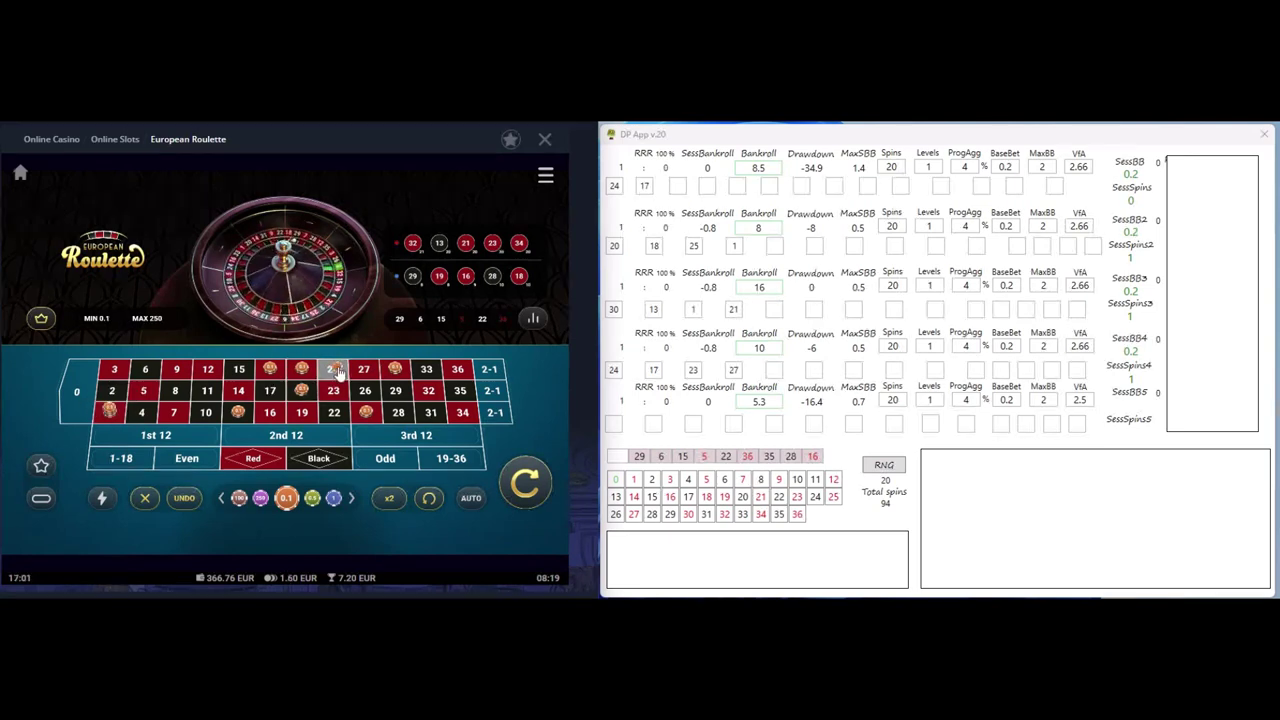
{"action": "left_click", "coordinate": [333, 369]}
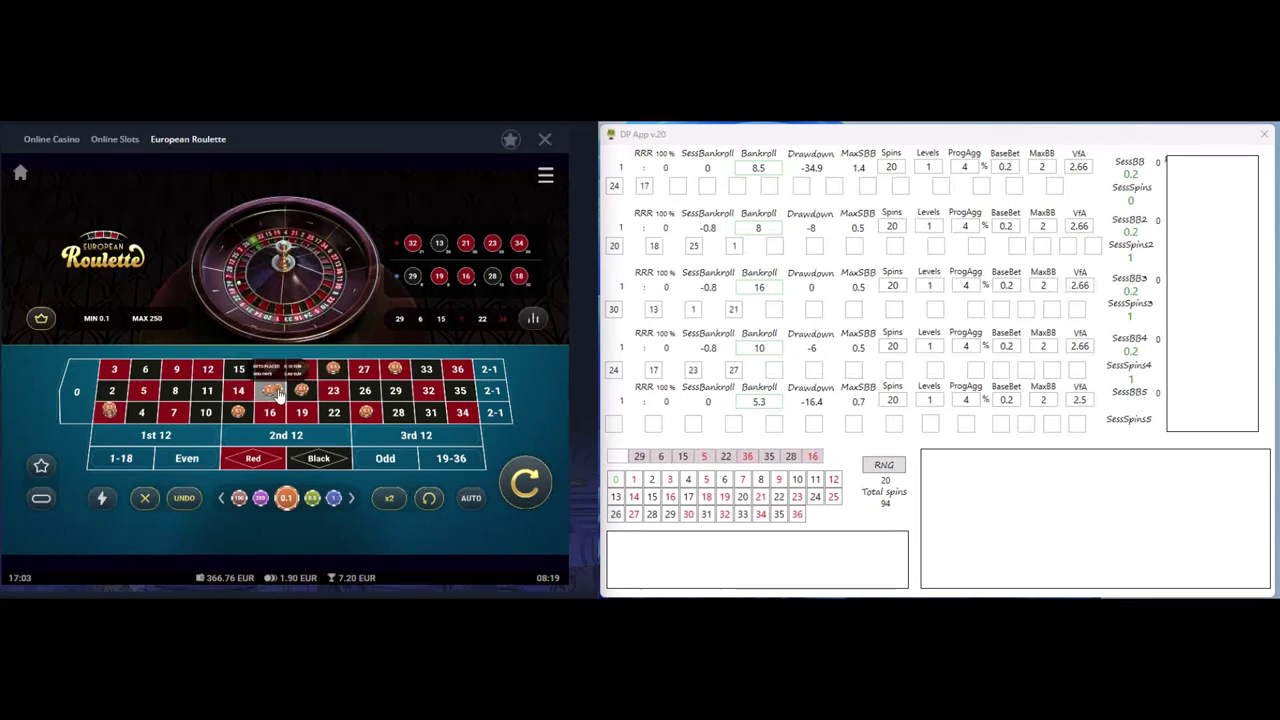
{"action": "left_click", "coordinate": [333, 390]}
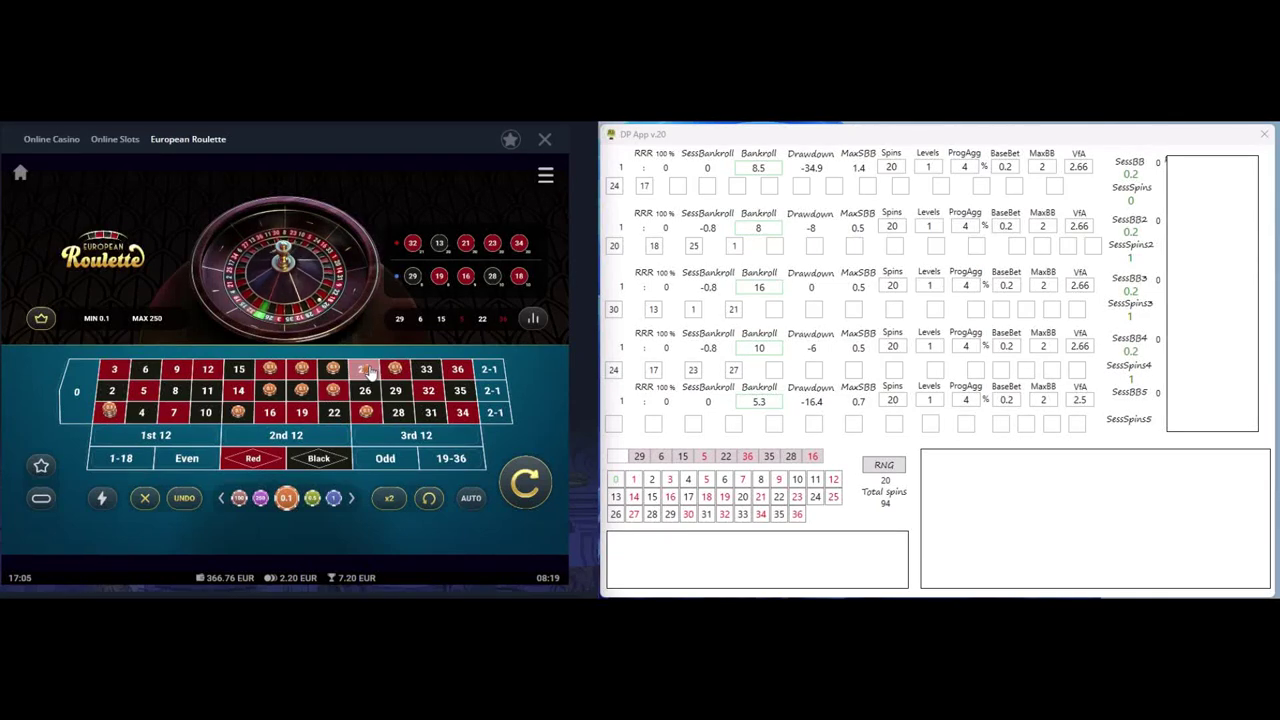
{"action": "left_click", "coordinate": [366, 369]}
{"action": "left_click", "coordinate": [525, 483]}
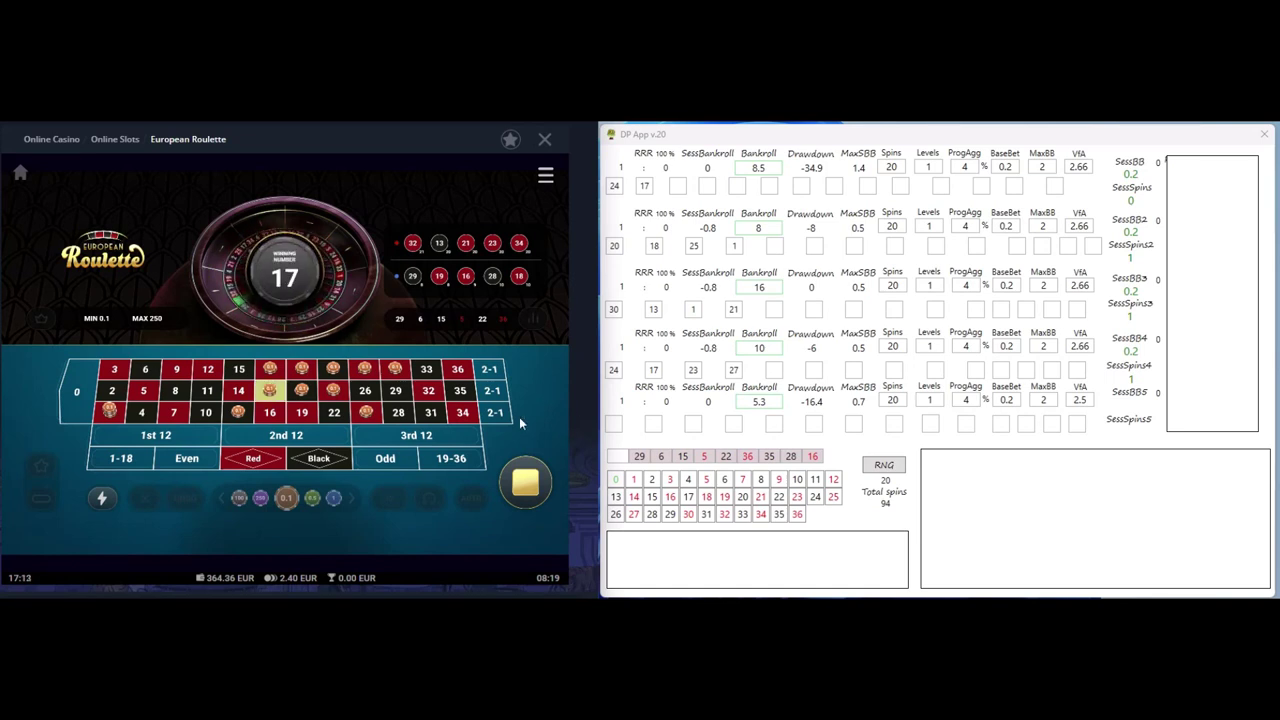
{"action": "left_click", "coordinate": [688, 496]}
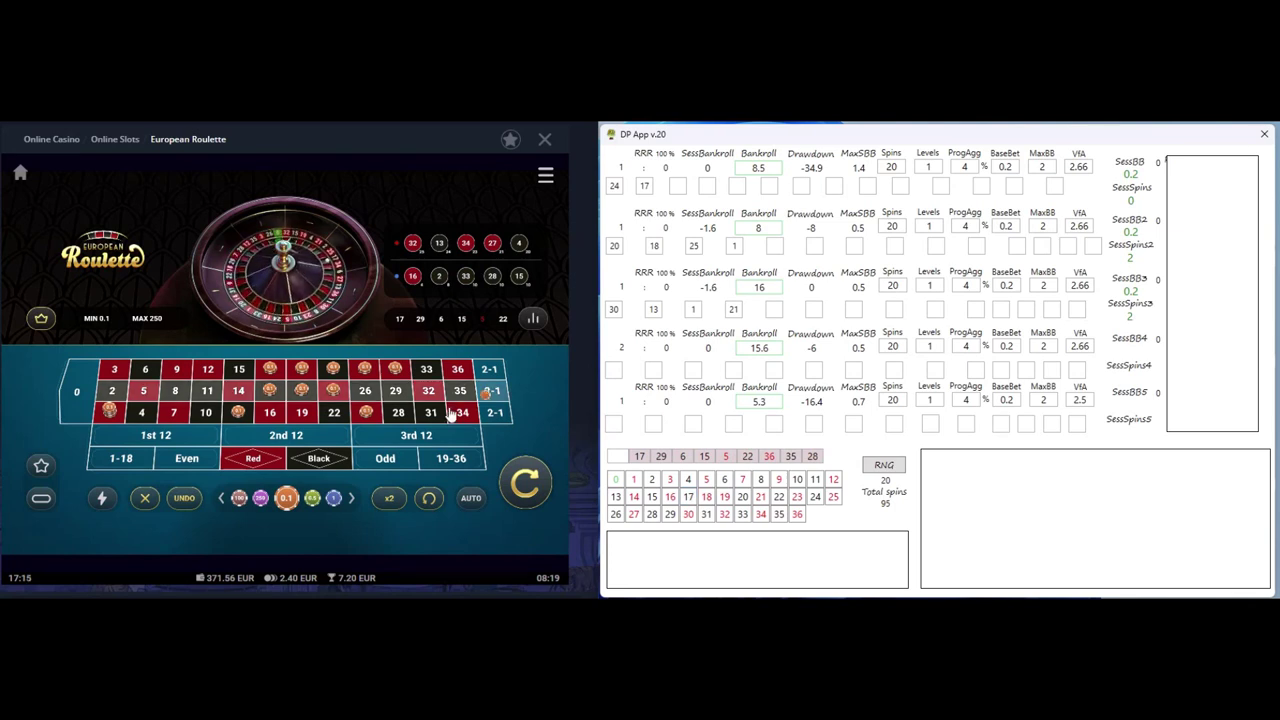
Clear old bets and bet chips on 20, 18, 24, 25 and 1
{"action": "left_click", "coordinate": [145, 498]}
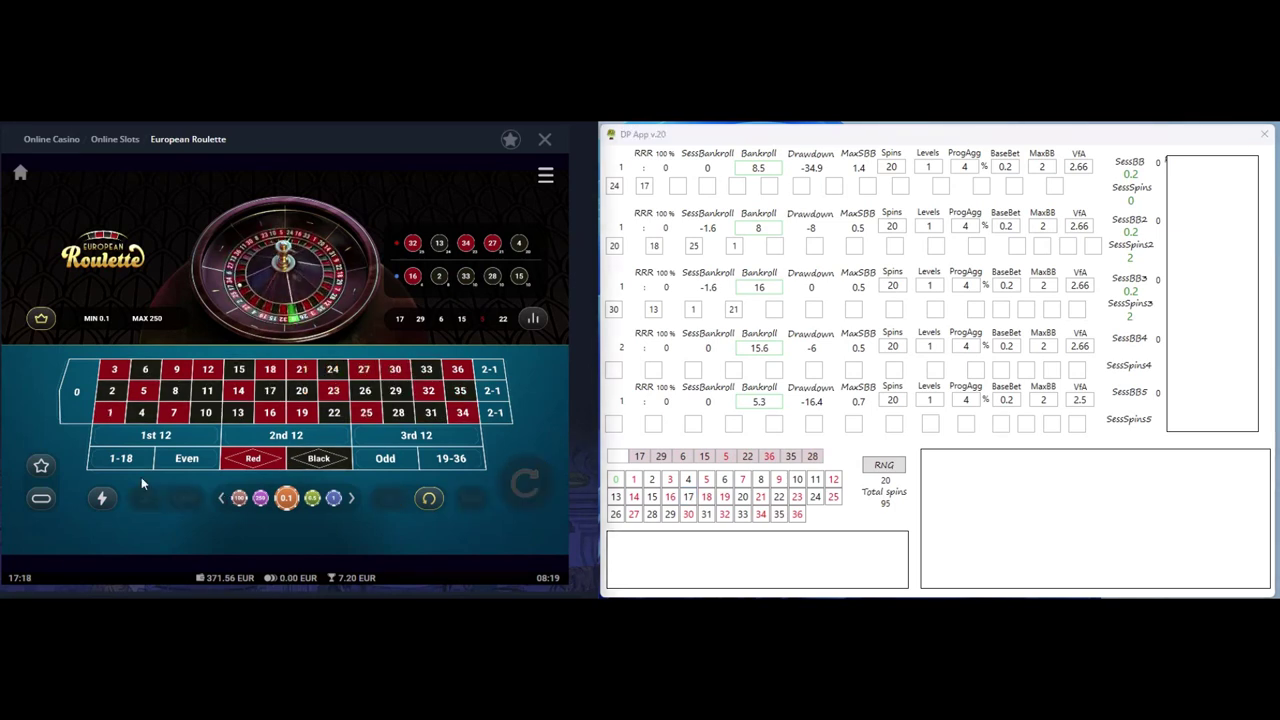
{"action": "left_click", "coordinate": [303, 391]}
{"action": "left_click", "coordinate": [270, 369]}
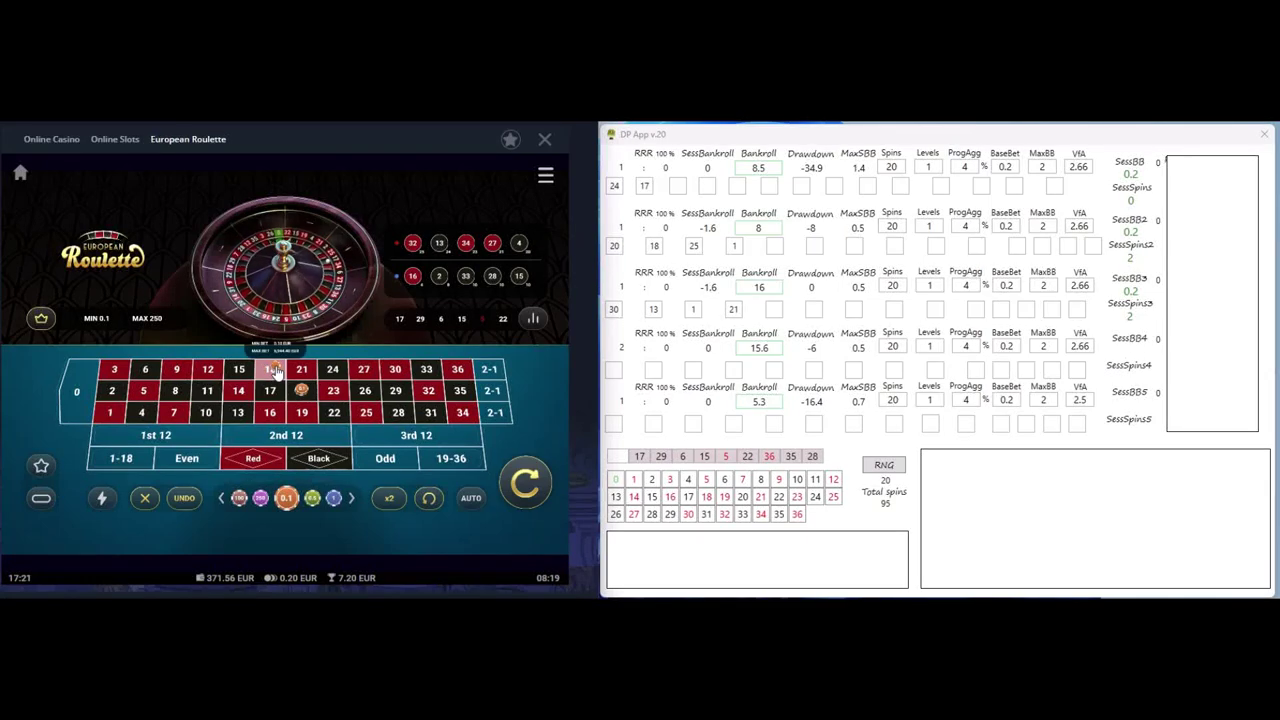
{"action": "left_click", "coordinate": [333, 369]}
{"action": "left_click", "coordinate": [366, 412]}
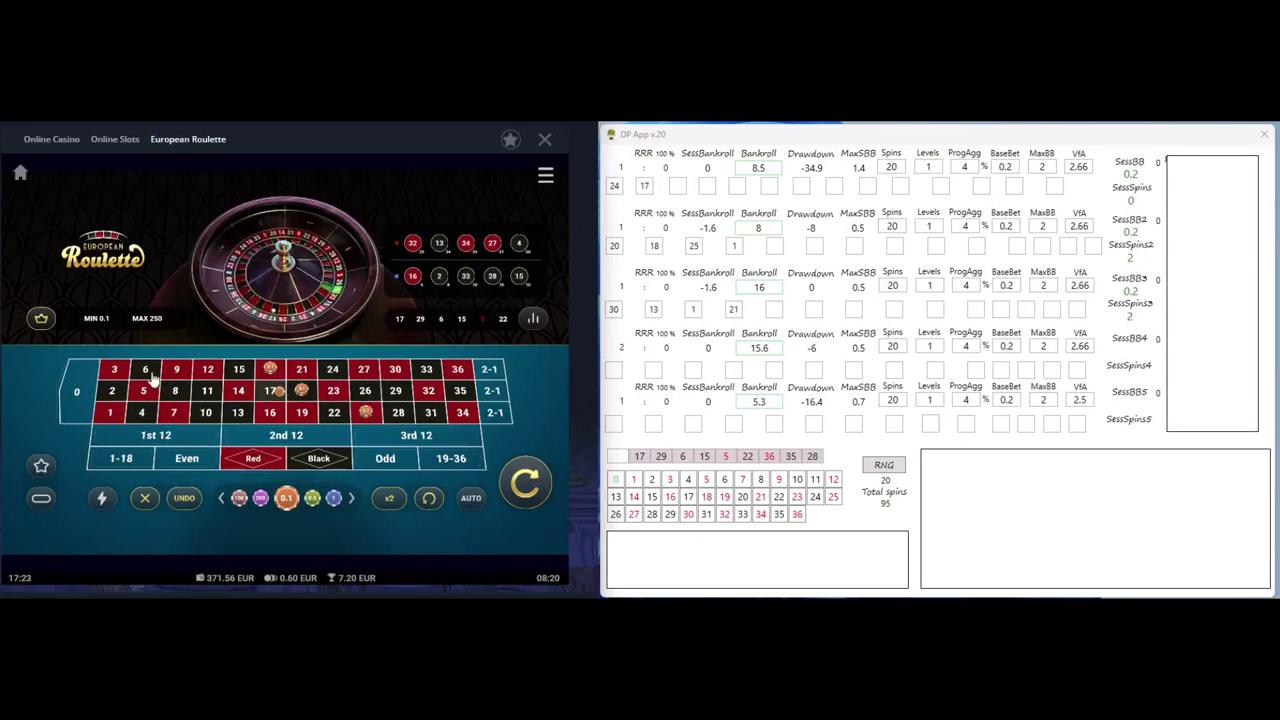
{"action": "left_click", "coordinate": [112, 412]}
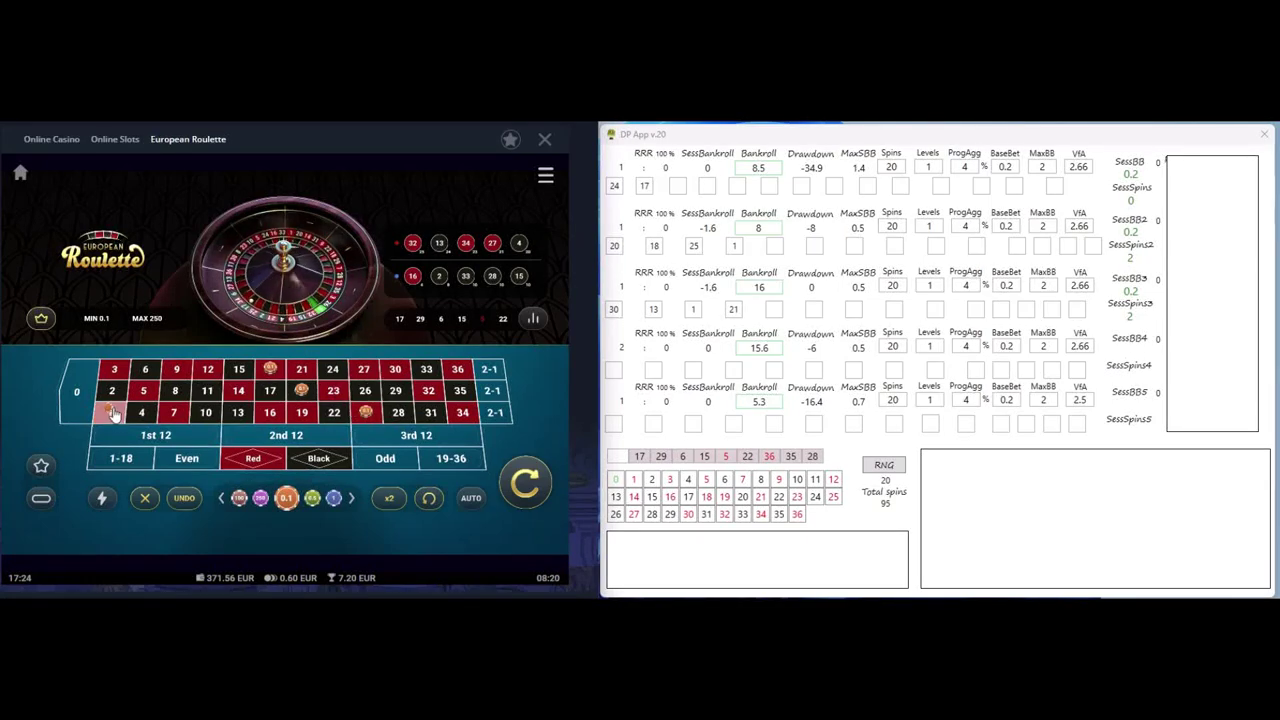
Add chips on 30, 13, 1 (twice) and 21
{"action": "left_click", "coordinate": [398, 371]}
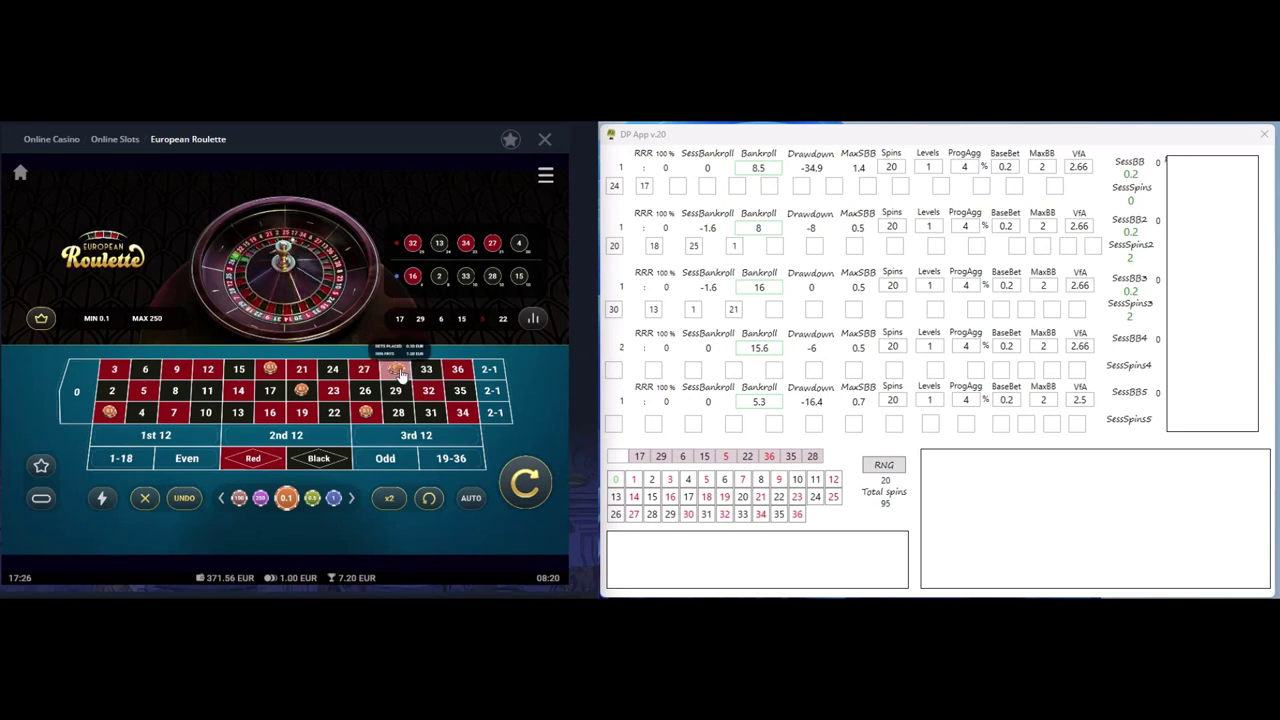
{"action": "left_click", "coordinate": [238, 413]}
{"action": "left_click", "coordinate": [107, 413]}
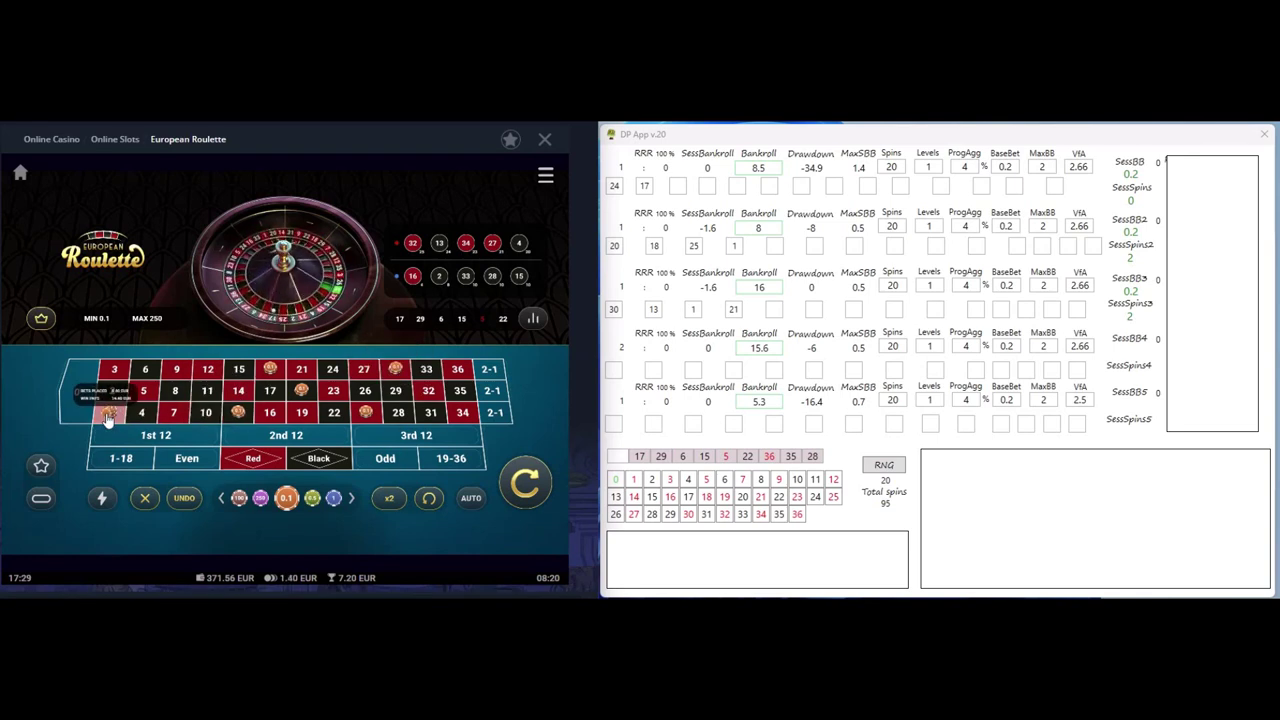
{"action": "left_click", "coordinate": [107, 413]}
{"action": "left_click", "coordinate": [240, 413]}
{"action": "left_click", "coordinate": [302, 369]}
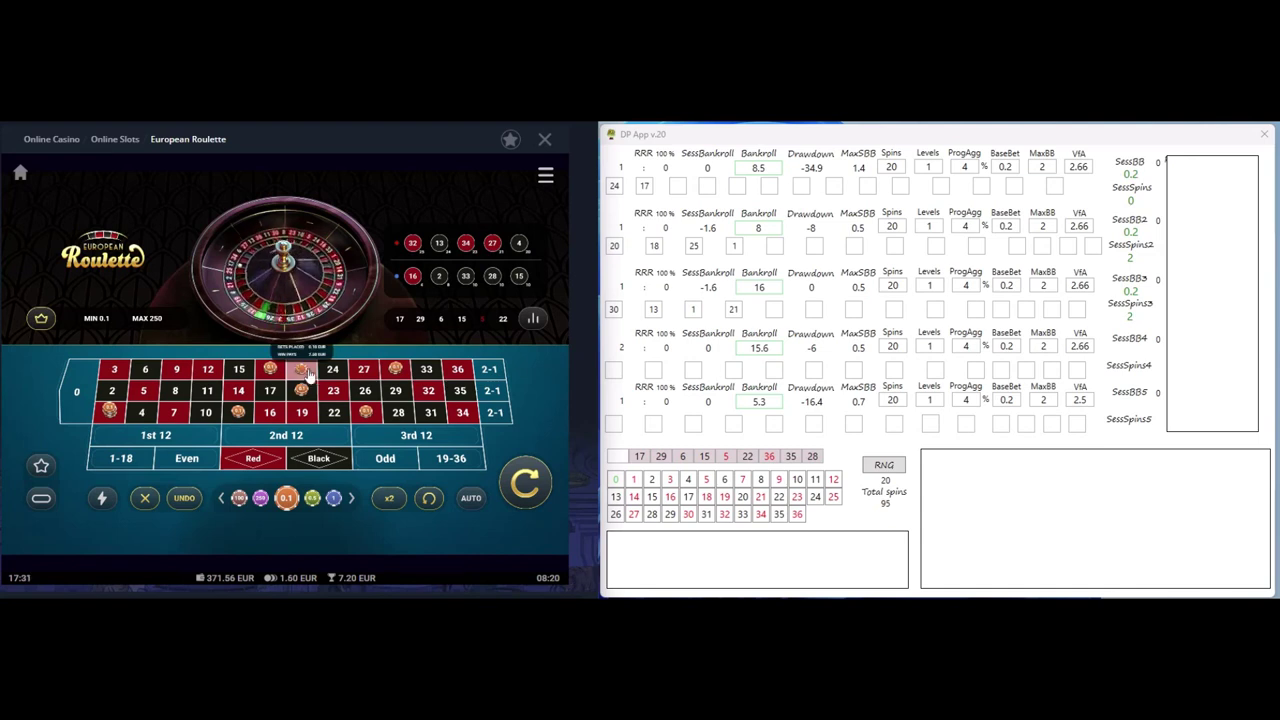
Spin and log winner 28, then spin again and log 21
{"action": "left_click", "coordinate": [525, 483]}
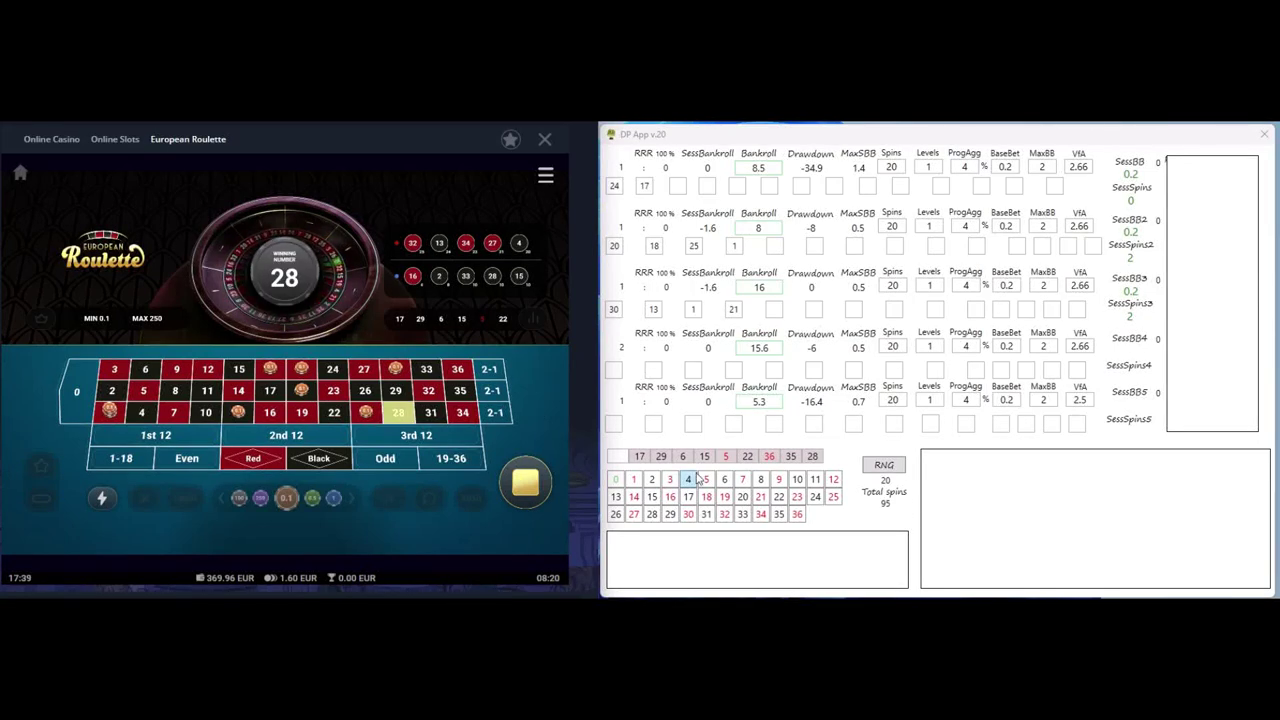
{"action": "left_click", "coordinate": [652, 514]}
{"action": "left_click", "coordinate": [534, 482]}
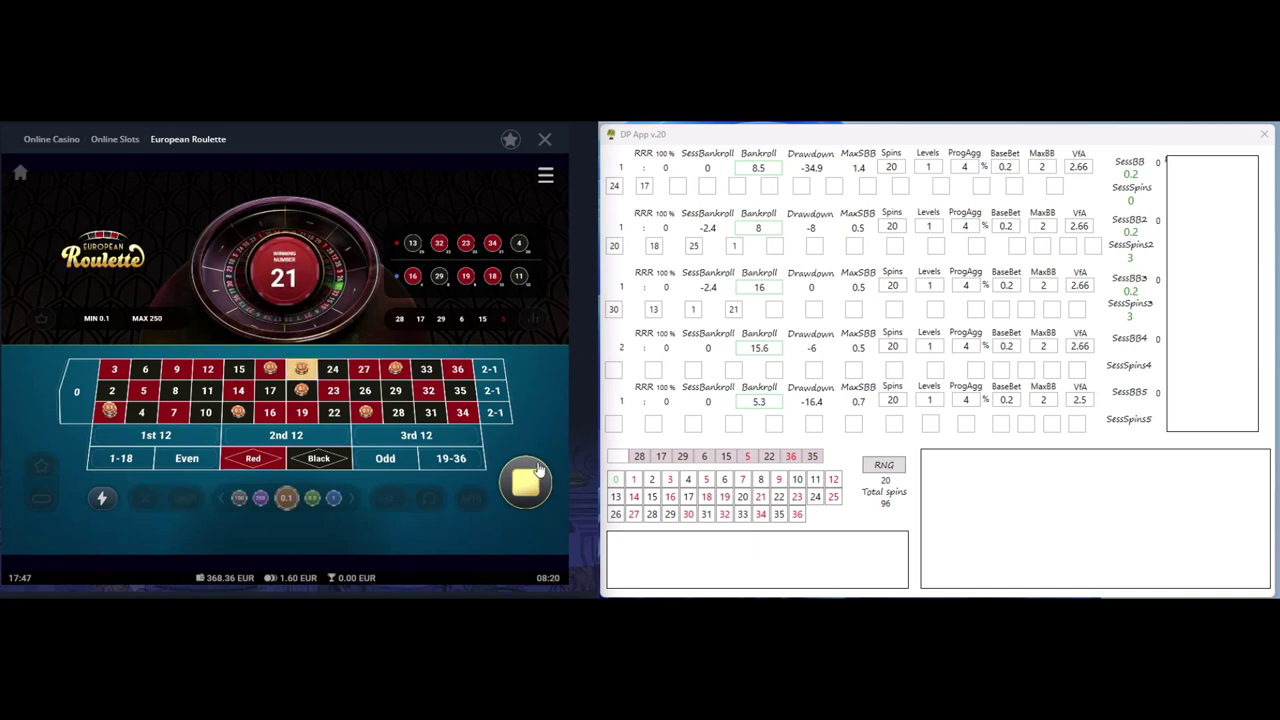
{"action": "left_click", "coordinate": [760, 496]}
Clear the table, bet on 20, 18, 25 and 1, and spin
{"action": "left_click", "coordinate": [145, 497]}
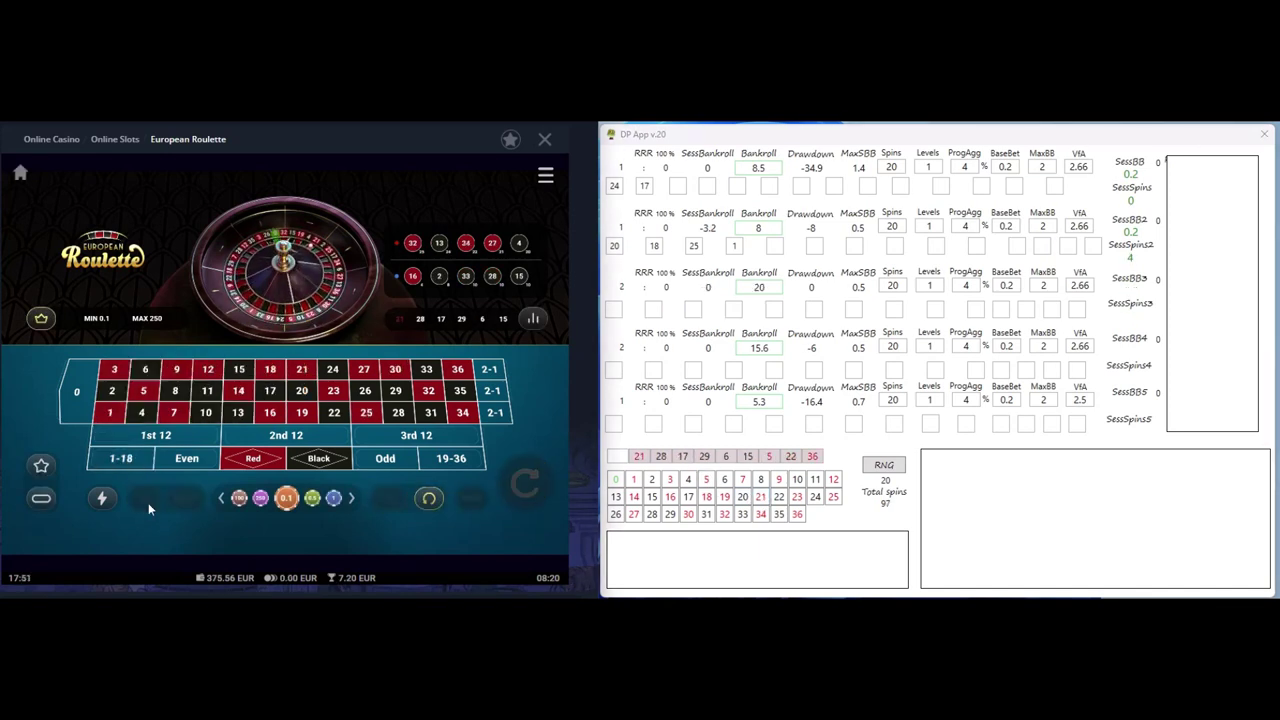
{"action": "left_click", "coordinate": [303, 393]}
{"action": "left_click", "coordinate": [303, 393]}
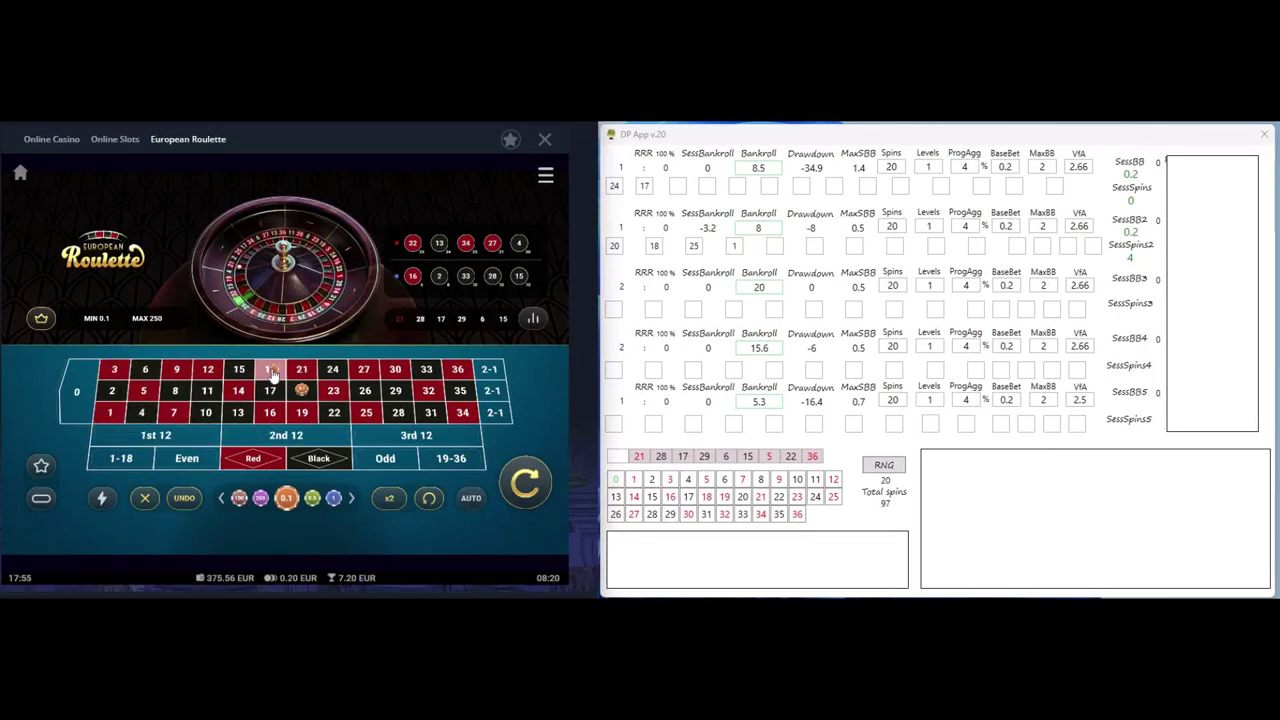
{"action": "left_click", "coordinate": [270, 369]}
{"action": "left_click", "coordinate": [365, 412]}
{"action": "left_click", "coordinate": [365, 412]}
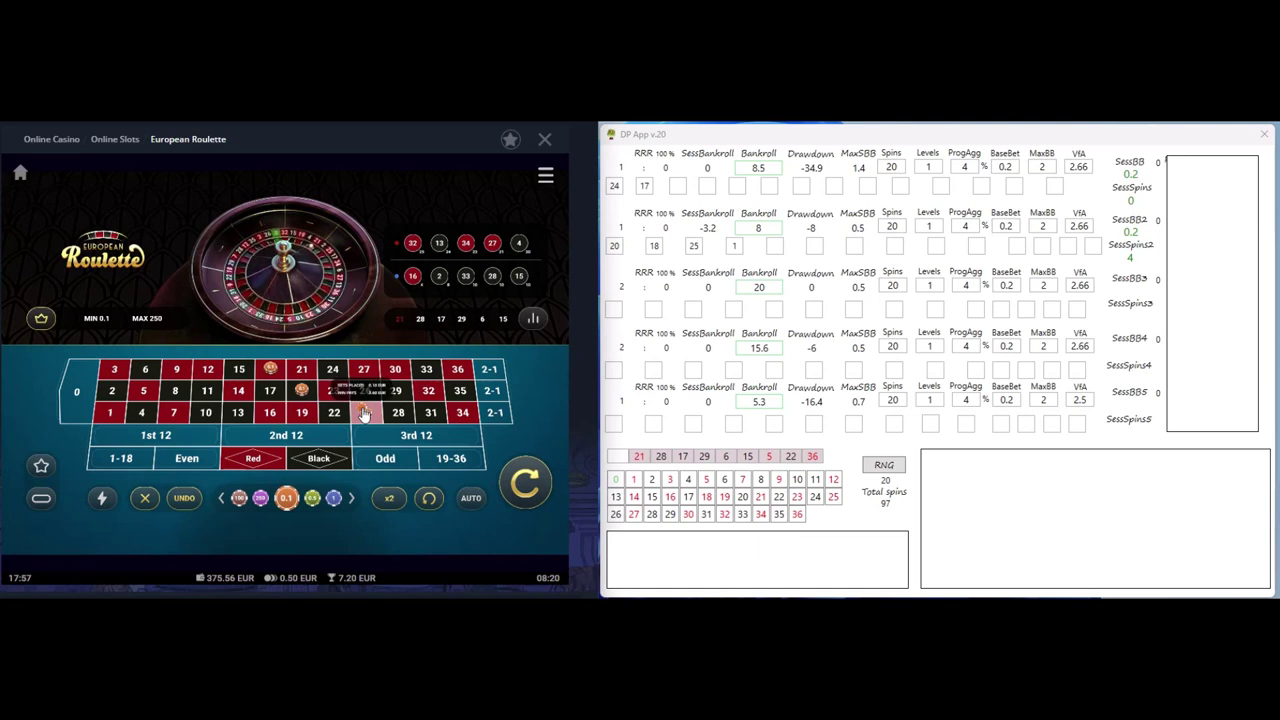
{"action": "left_click", "coordinate": [112, 414]}
{"action": "left_click", "coordinate": [112, 414]}
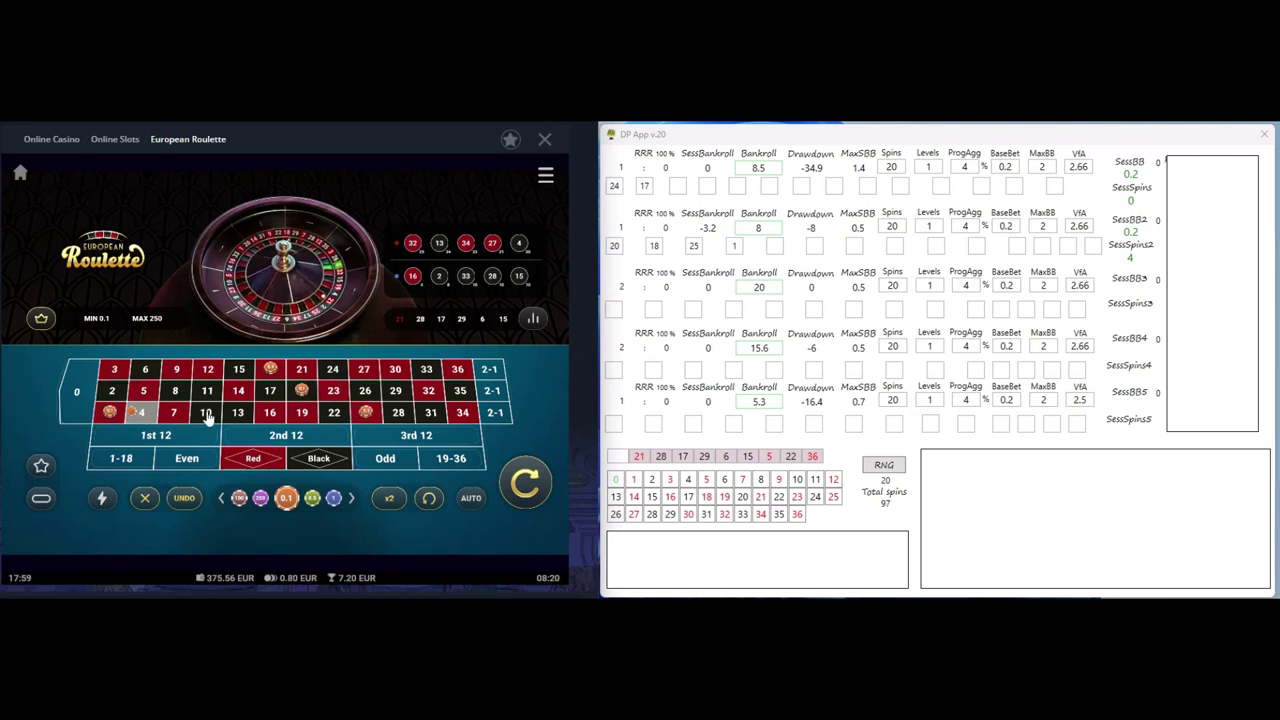
{"action": "left_click", "coordinate": [520, 470]}
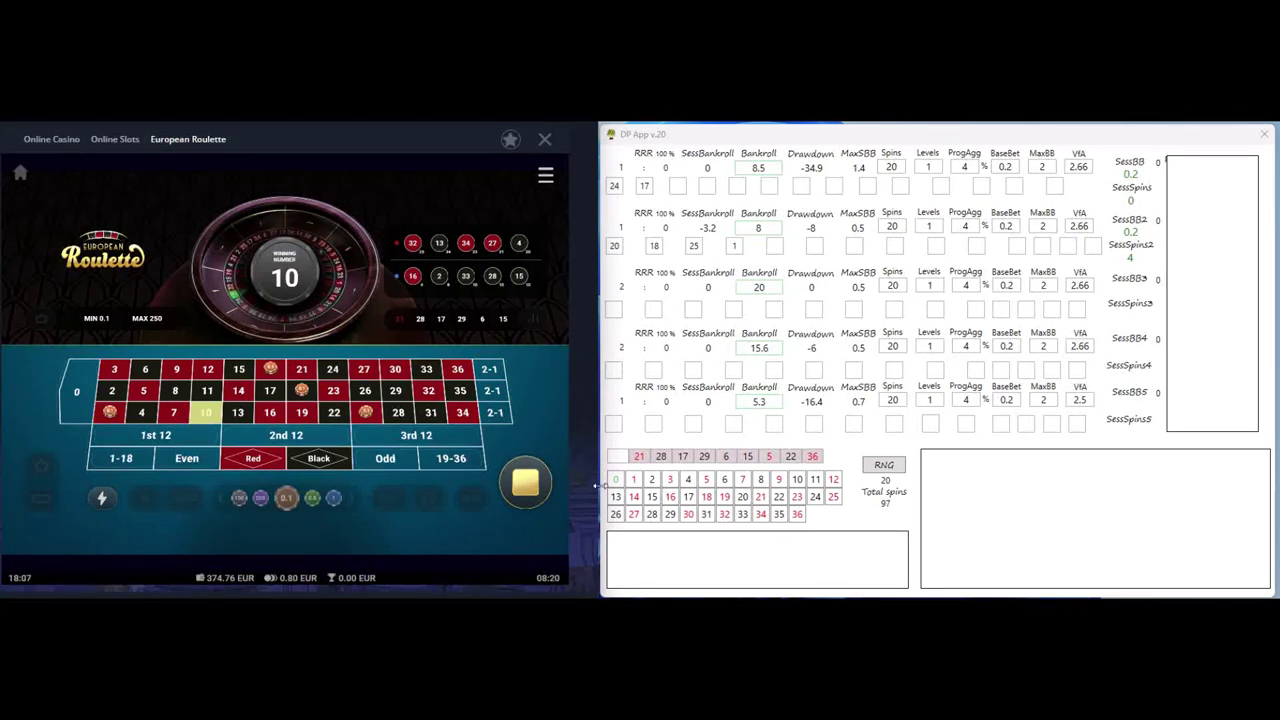
Log winners 10, 3, 10 and 13, spinning between each
{"action": "left_click", "coordinate": [797, 480]}
{"action": "left_click", "coordinate": [525, 483]}
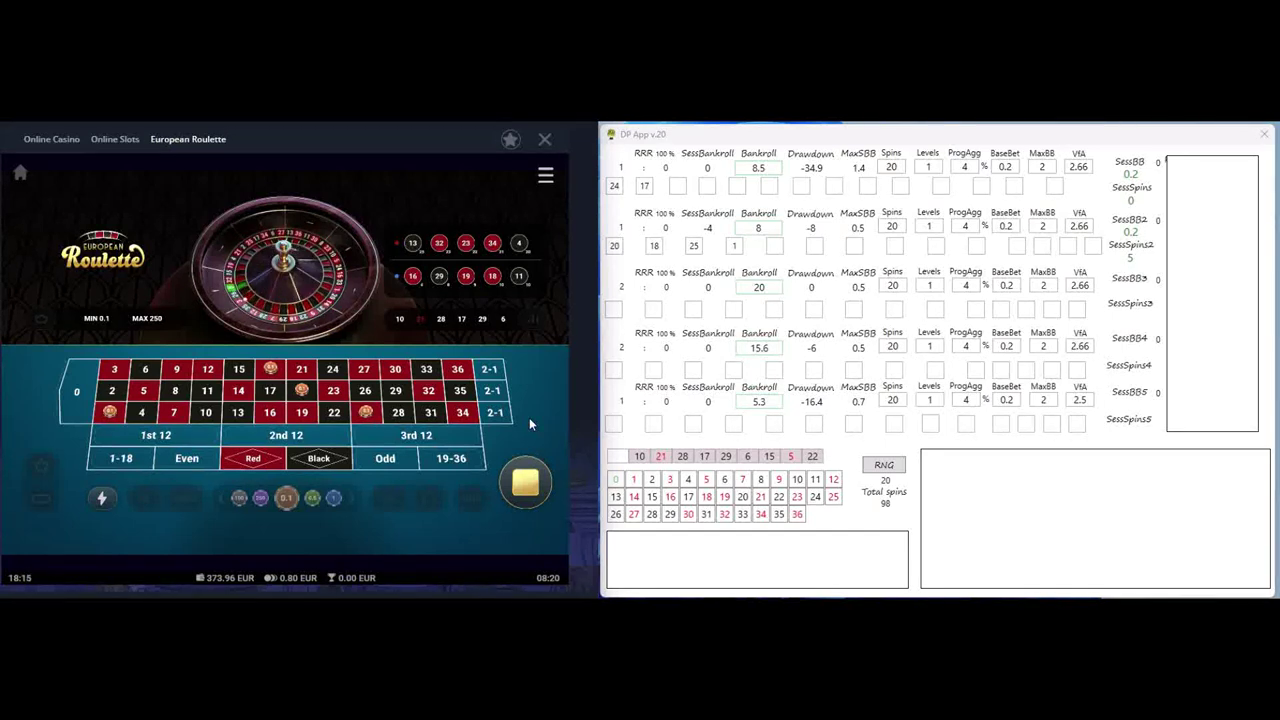
{"action": "left_click", "coordinate": [670, 480]}
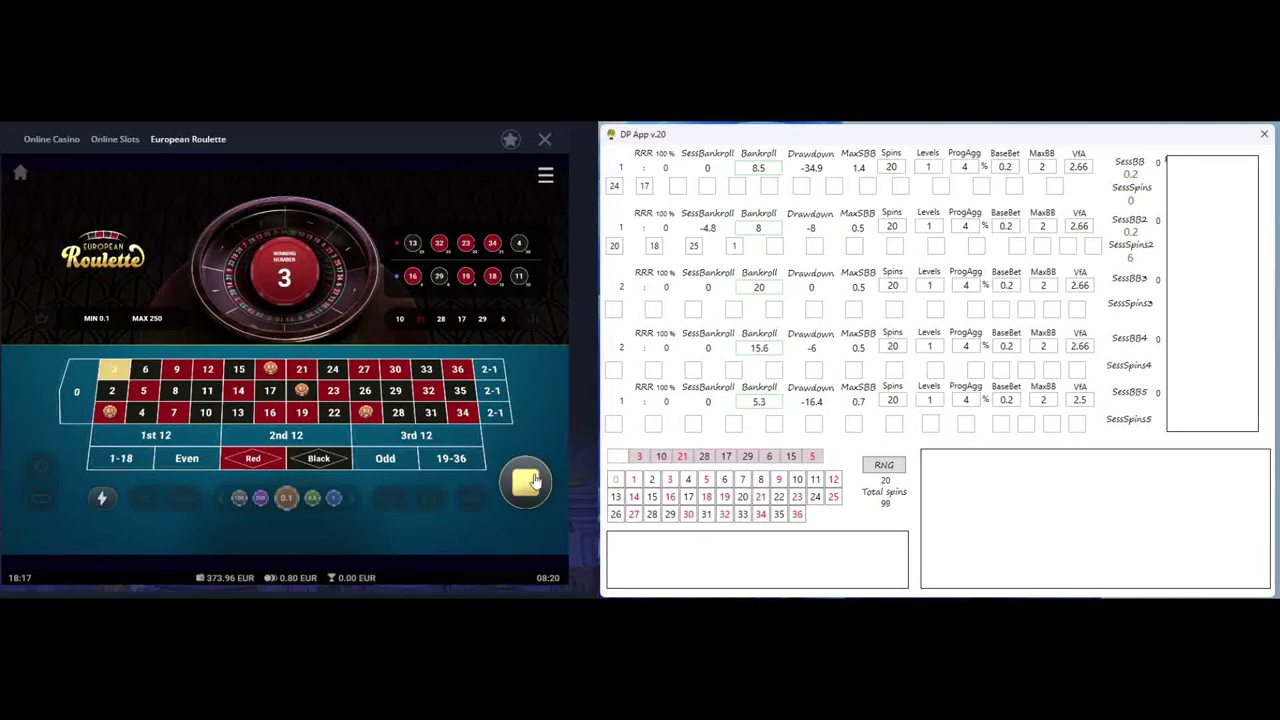
{"action": "left_click", "coordinate": [525, 483]}
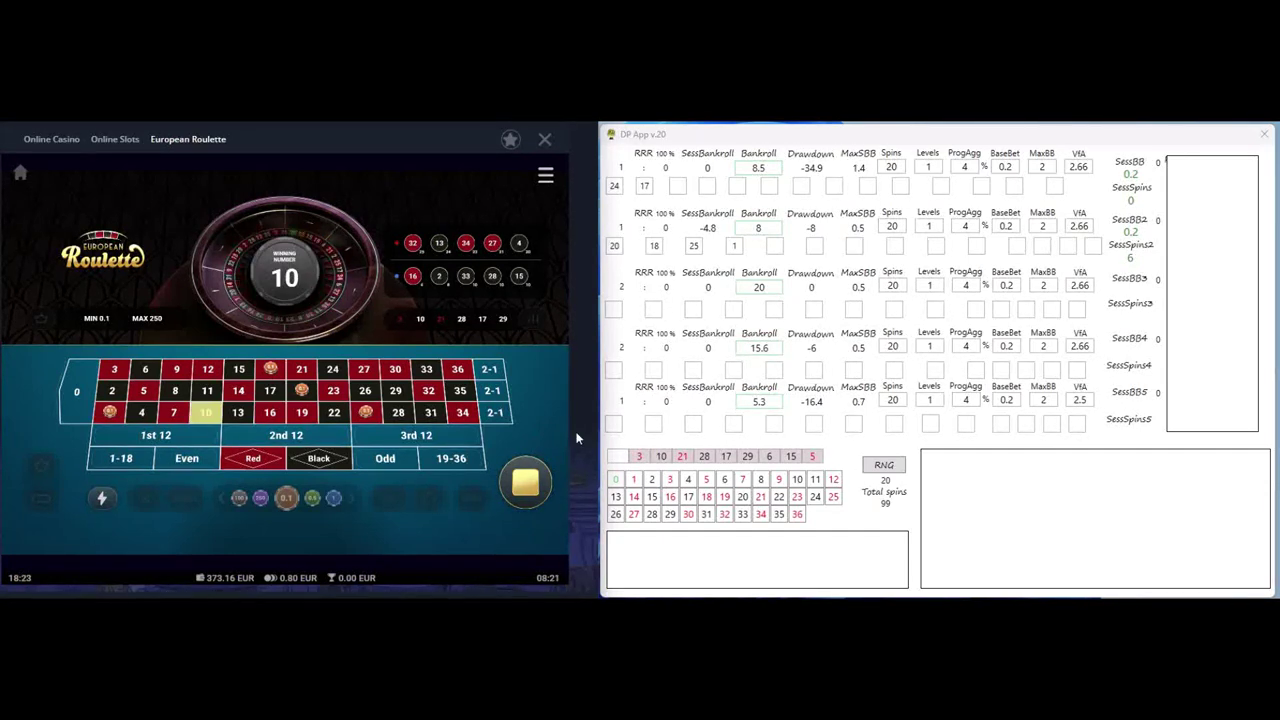
{"action": "left_click", "coordinate": [797, 479]}
{"action": "left_click", "coordinate": [555, 476]}
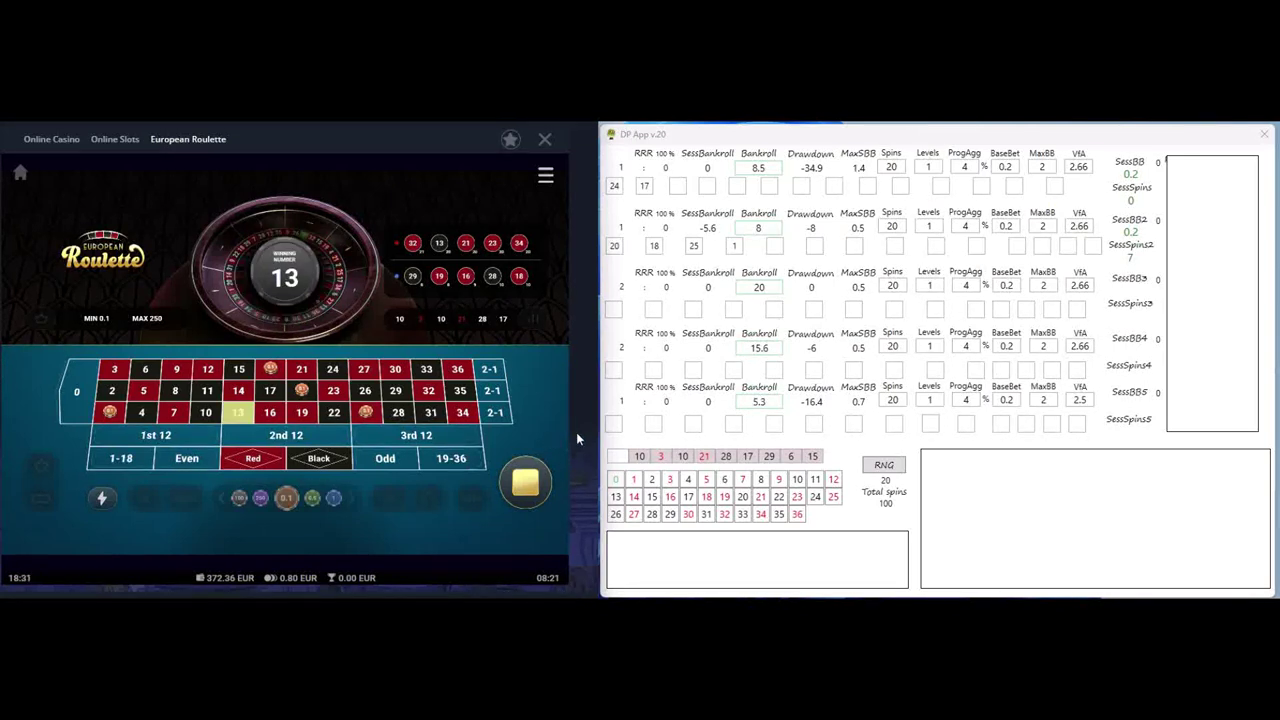
{"action": "left_click", "coordinate": [616, 497]}
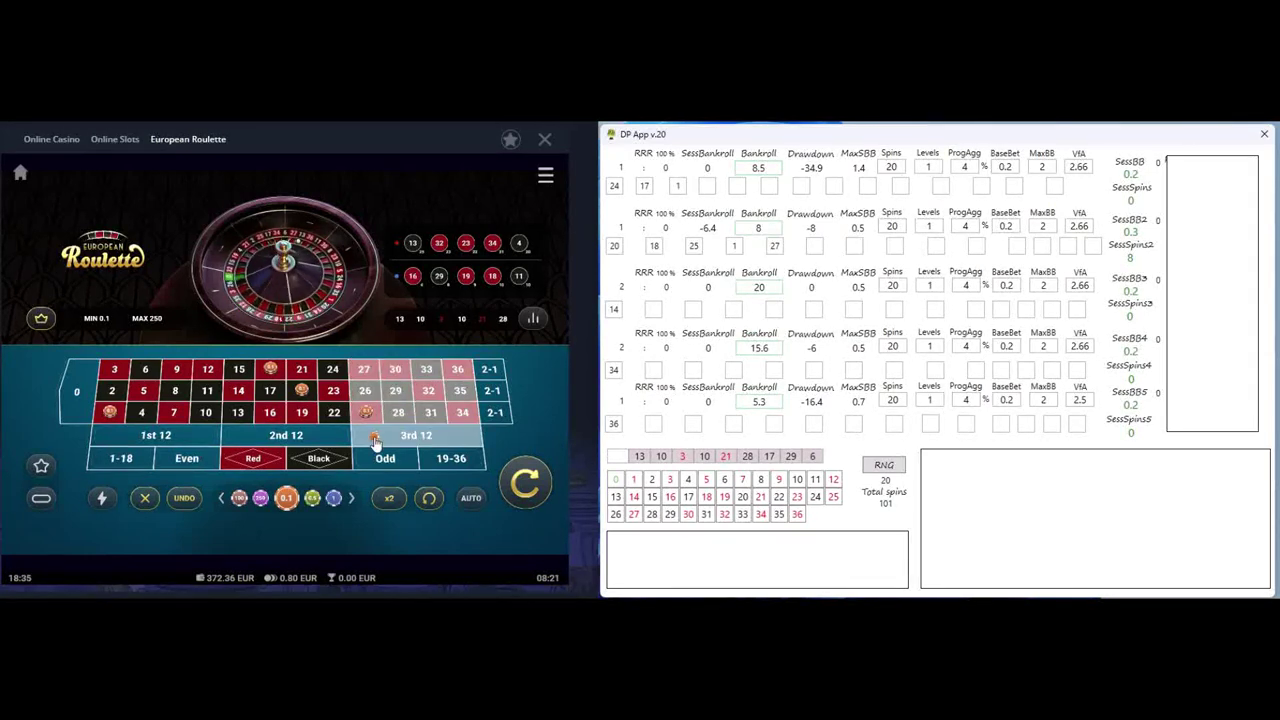
Bet chips on 27, 18, 20 and 25, then spin
{"action": "double_click", "coordinate": [365, 370]}
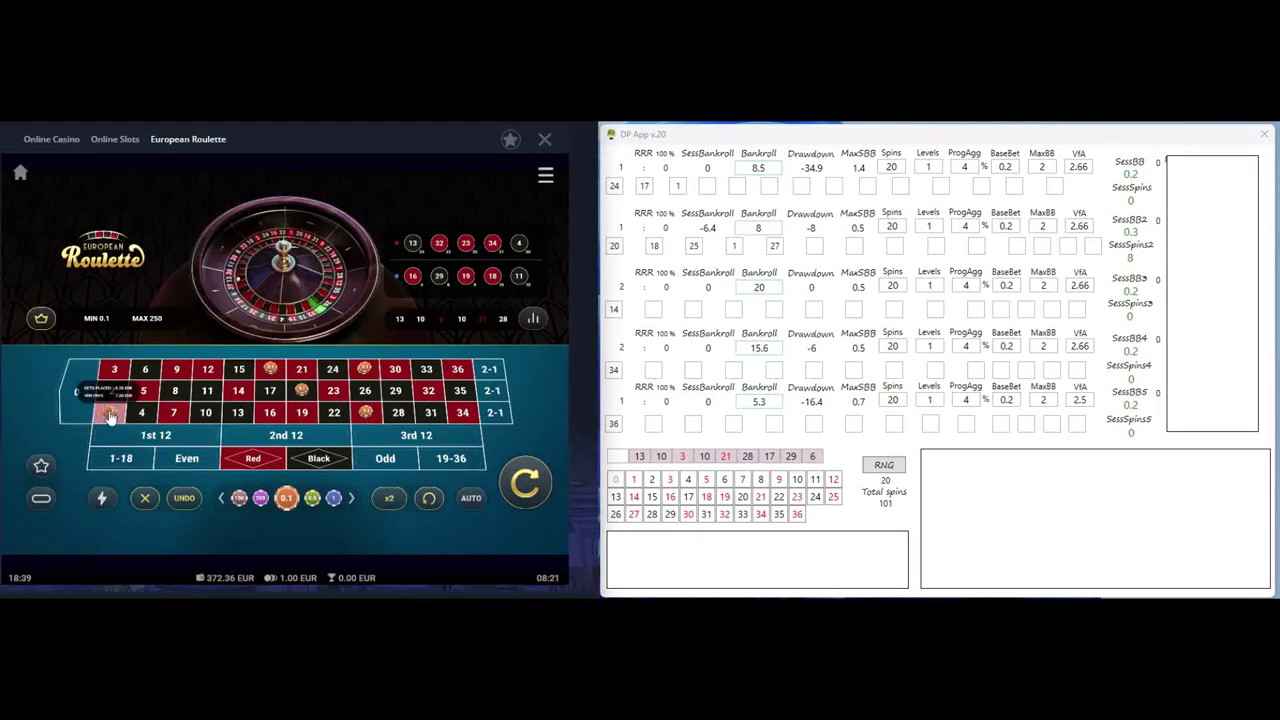
{"action": "left_click", "coordinate": [270, 369]}
{"action": "left_click", "coordinate": [302, 391]}
{"action": "left_click", "coordinate": [365, 412]}
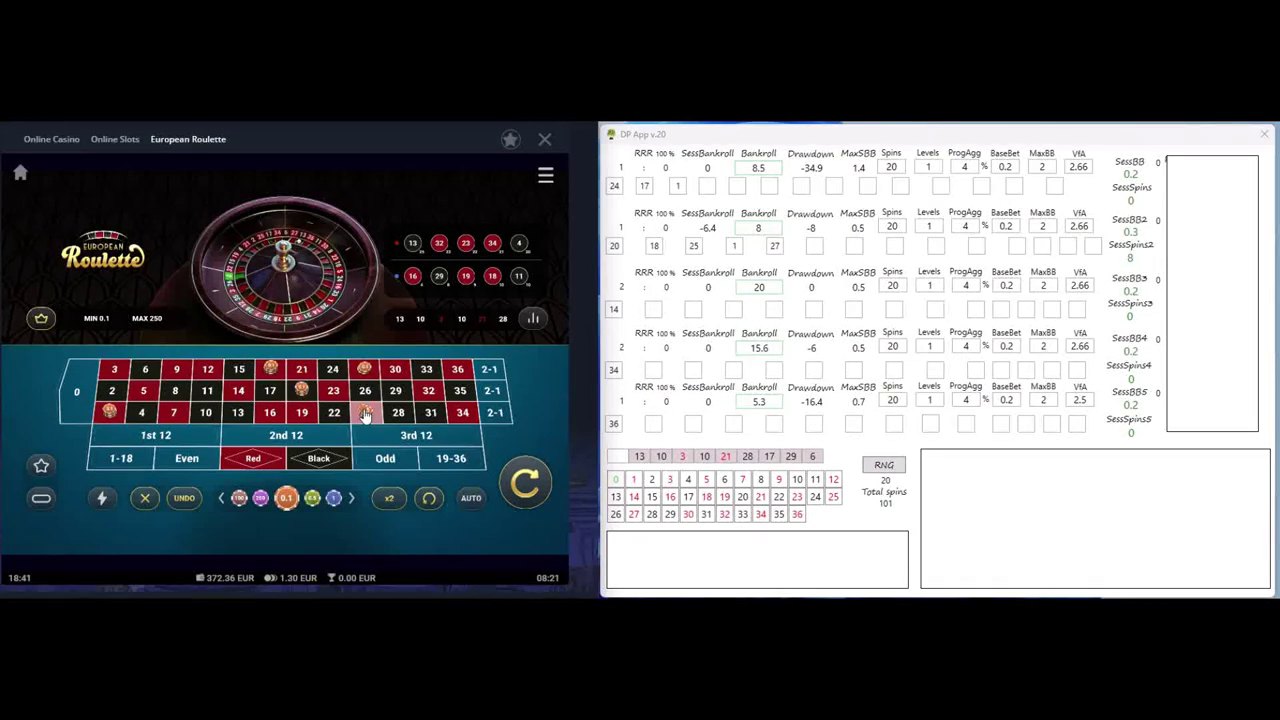
{"action": "double_click", "coordinate": [365, 415]}
{"action": "left_click", "coordinate": [525, 483]}
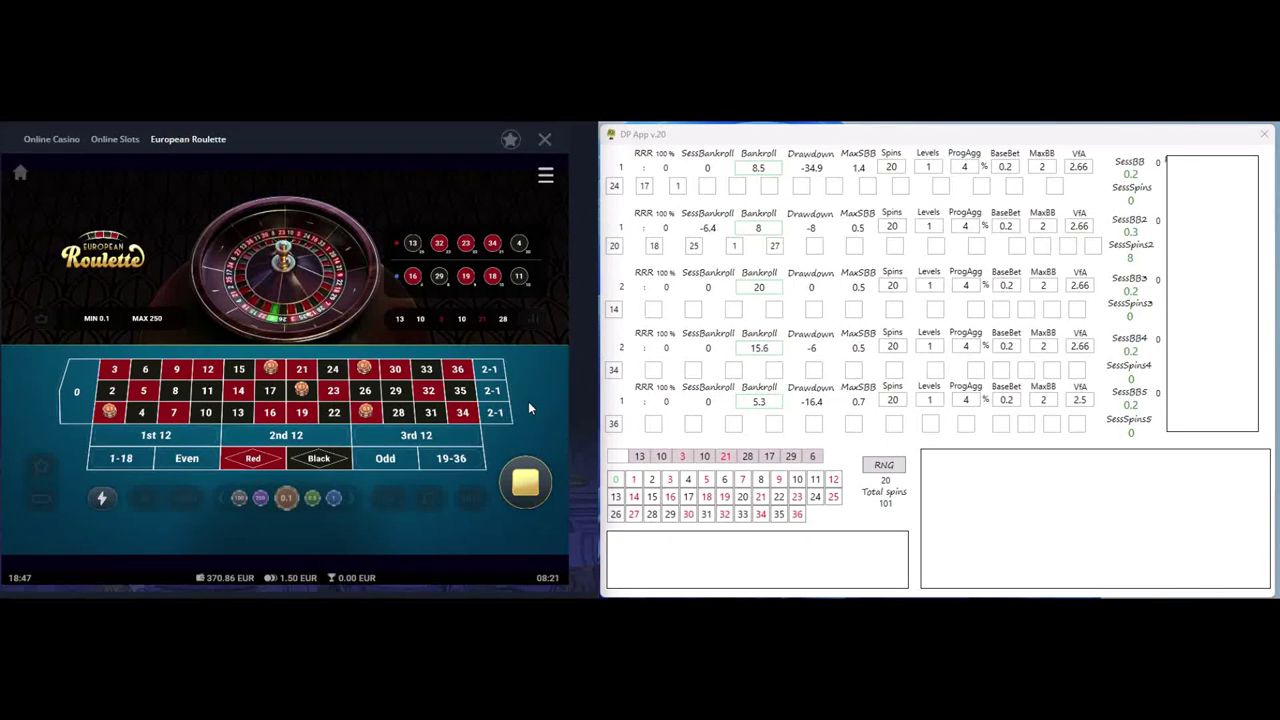
Log winner 35, spin again, and log winner 2
{"action": "left_click", "coordinate": [780, 514]}
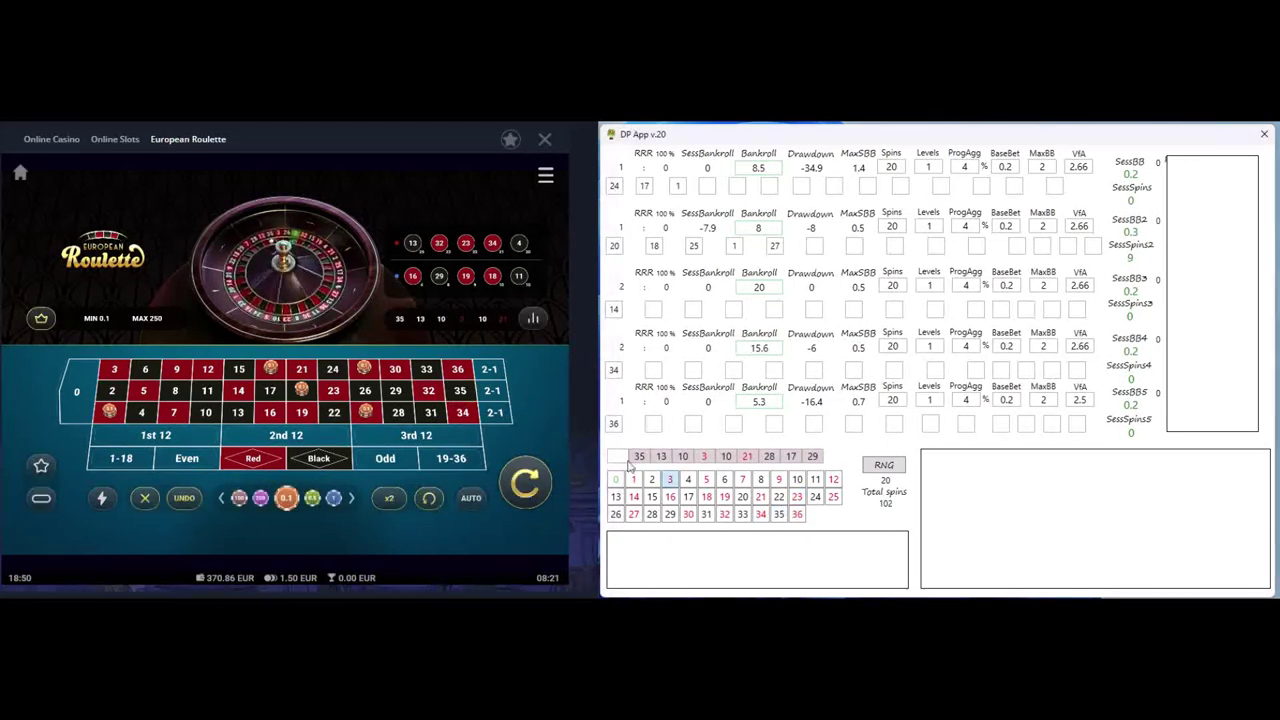
{"action": "left_click", "coordinate": [527, 470]}
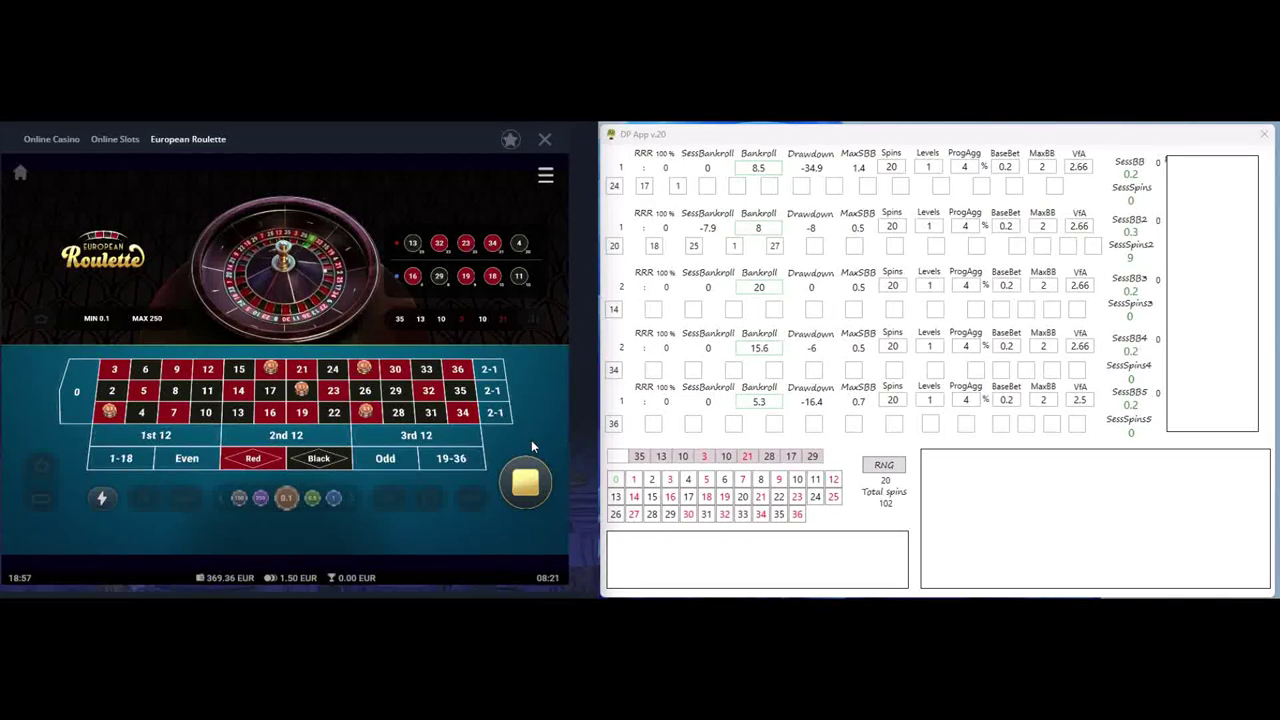
{"action": "left_click", "coordinate": [652, 479]}
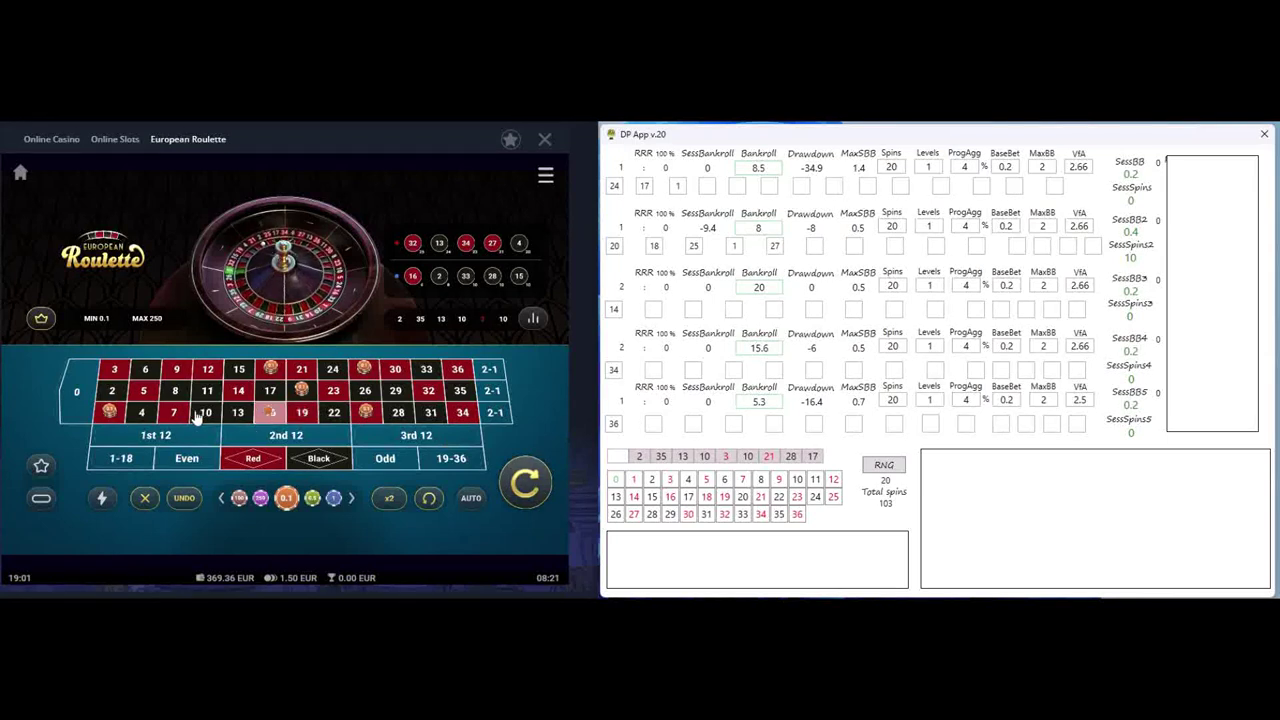
Add more chips, then log winners 26 and 7, spinning before each
{"action": "left_click", "coordinate": [100, 418]}
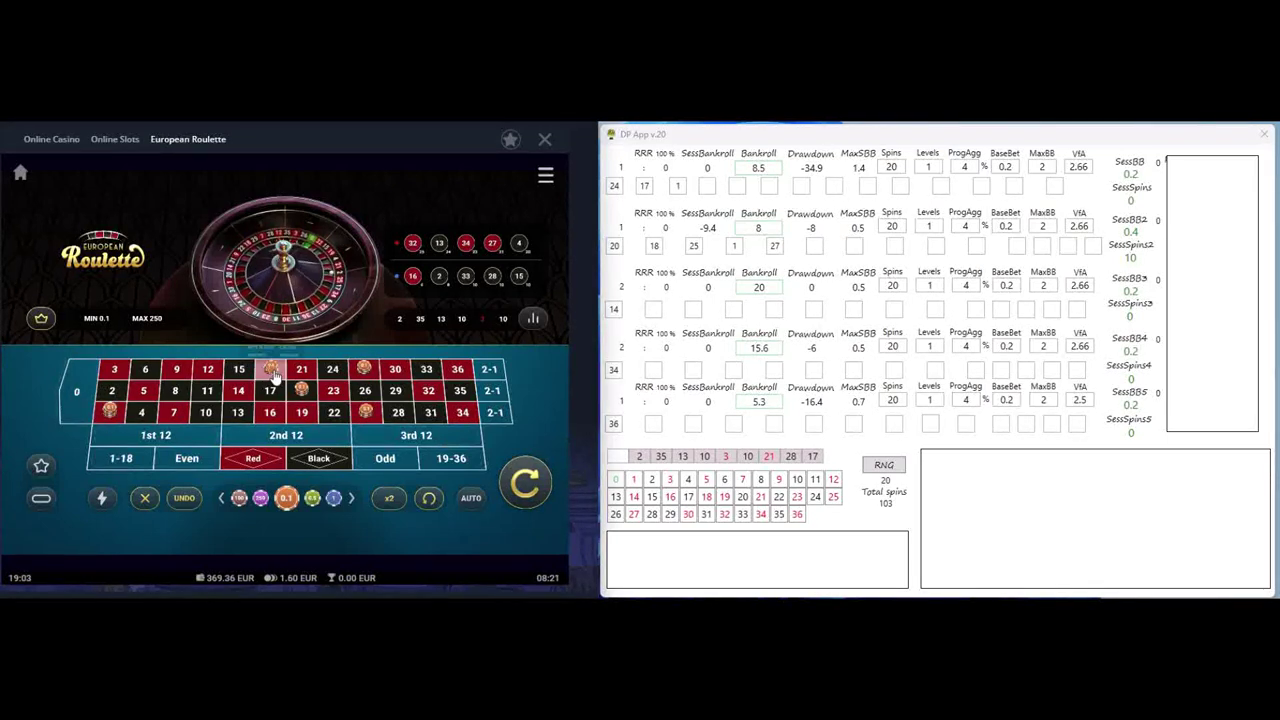
{"action": "left_click", "coordinate": [302, 390]}
{"action": "left_click", "coordinate": [365, 412]}
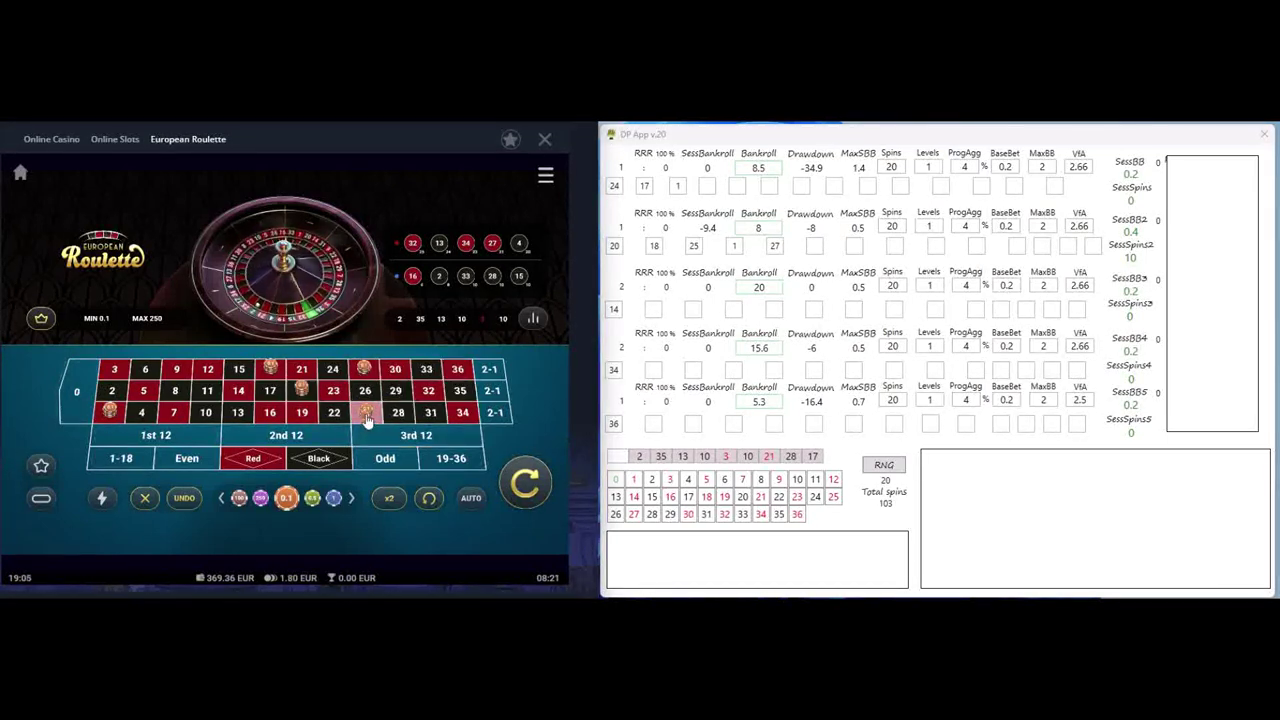
{"action": "left_click", "coordinate": [525, 483]}
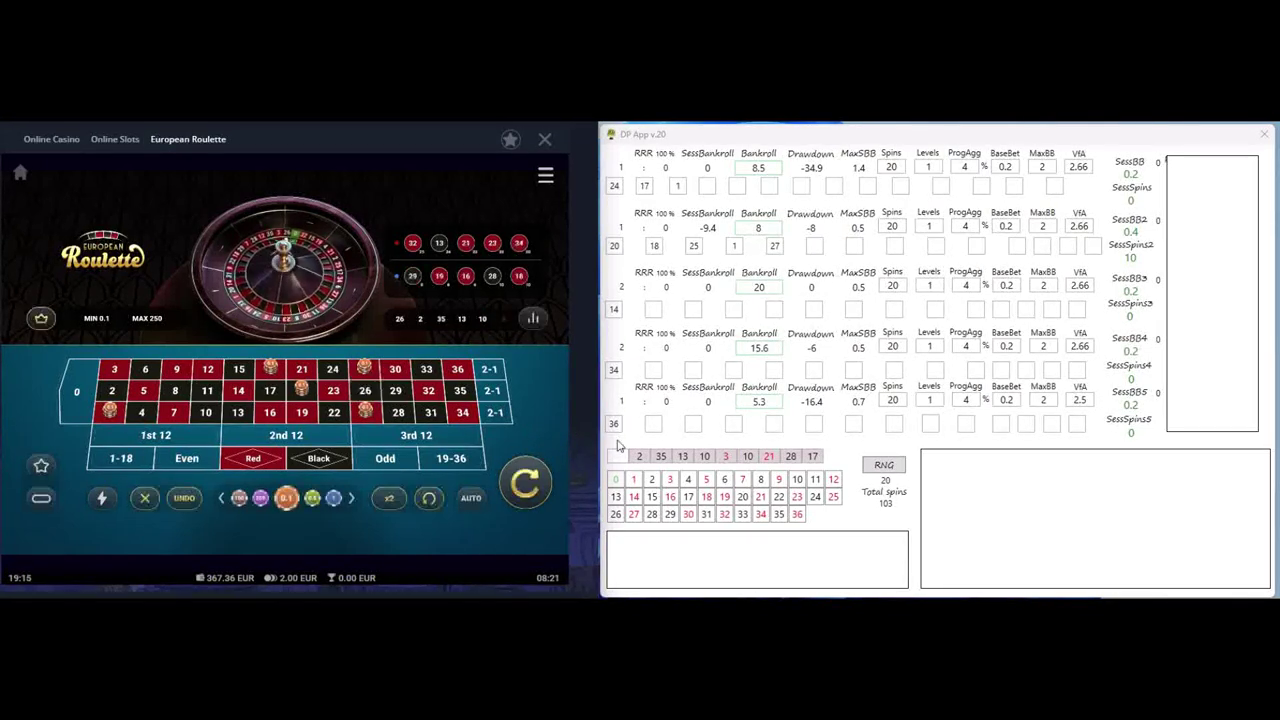
{"action": "left_click", "coordinate": [612, 512]}
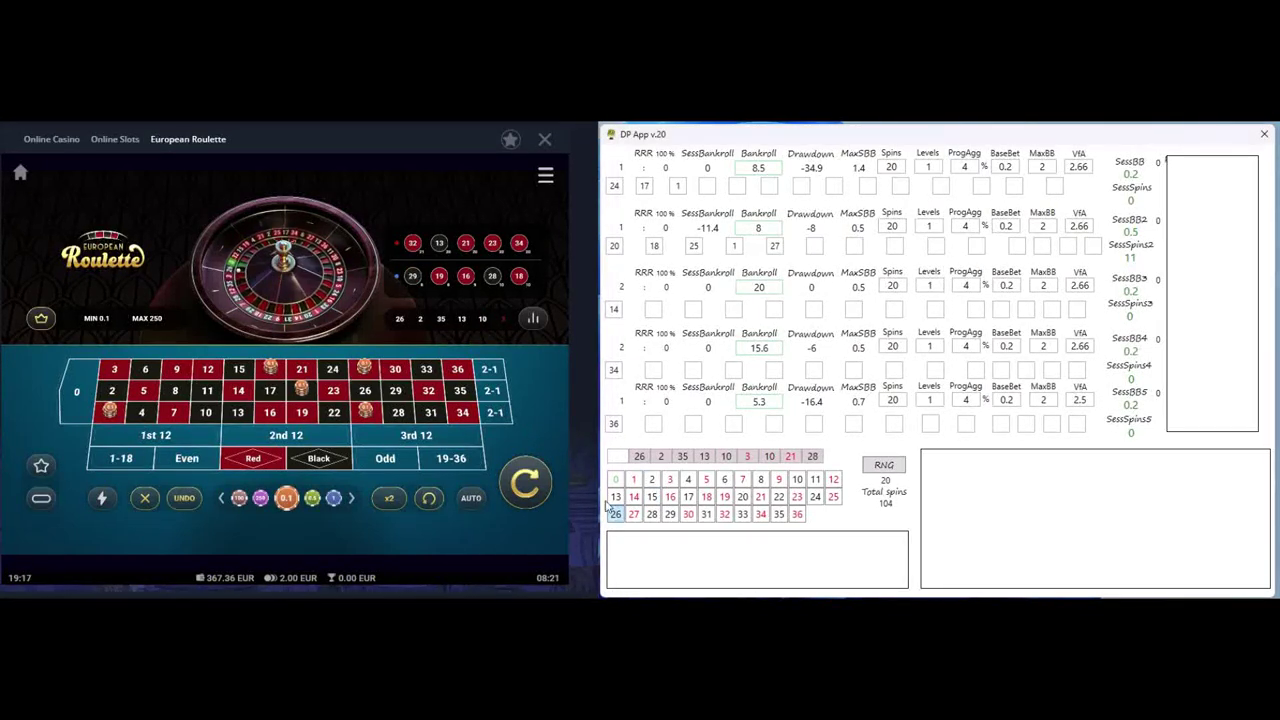
{"action": "left_click", "coordinate": [525, 483]}
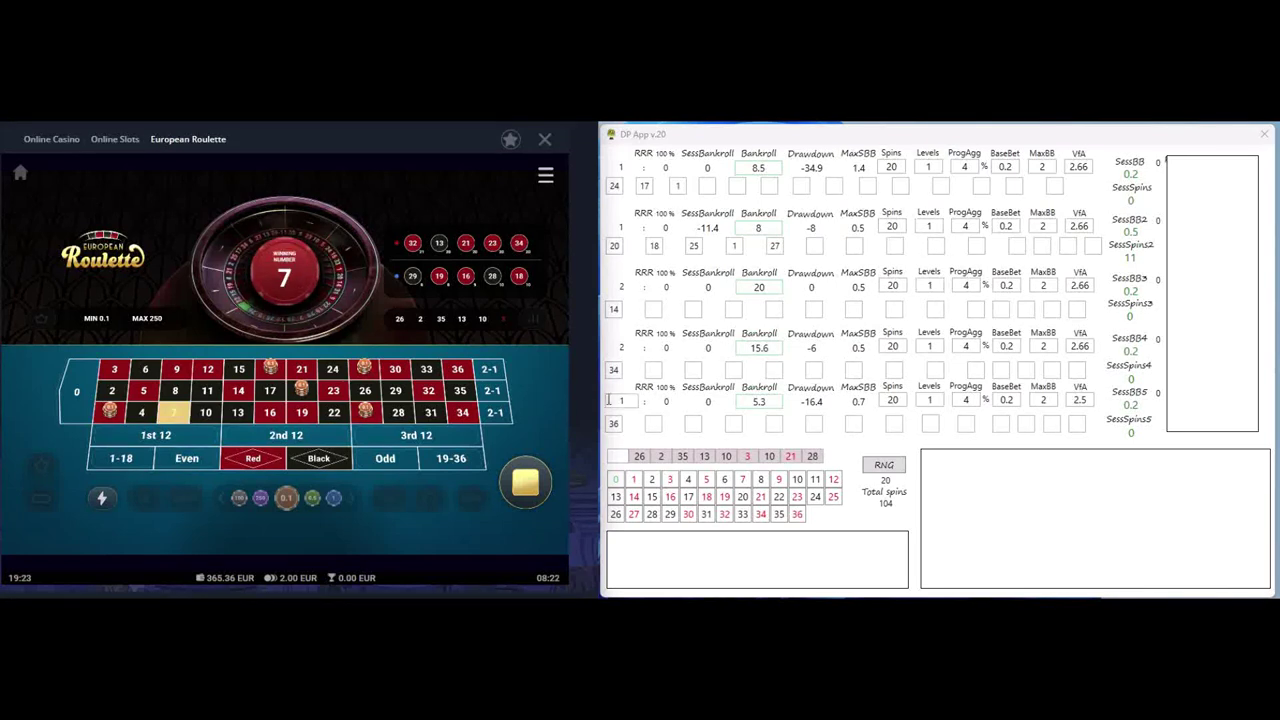
{"action": "left_click", "coordinate": [742, 480]}
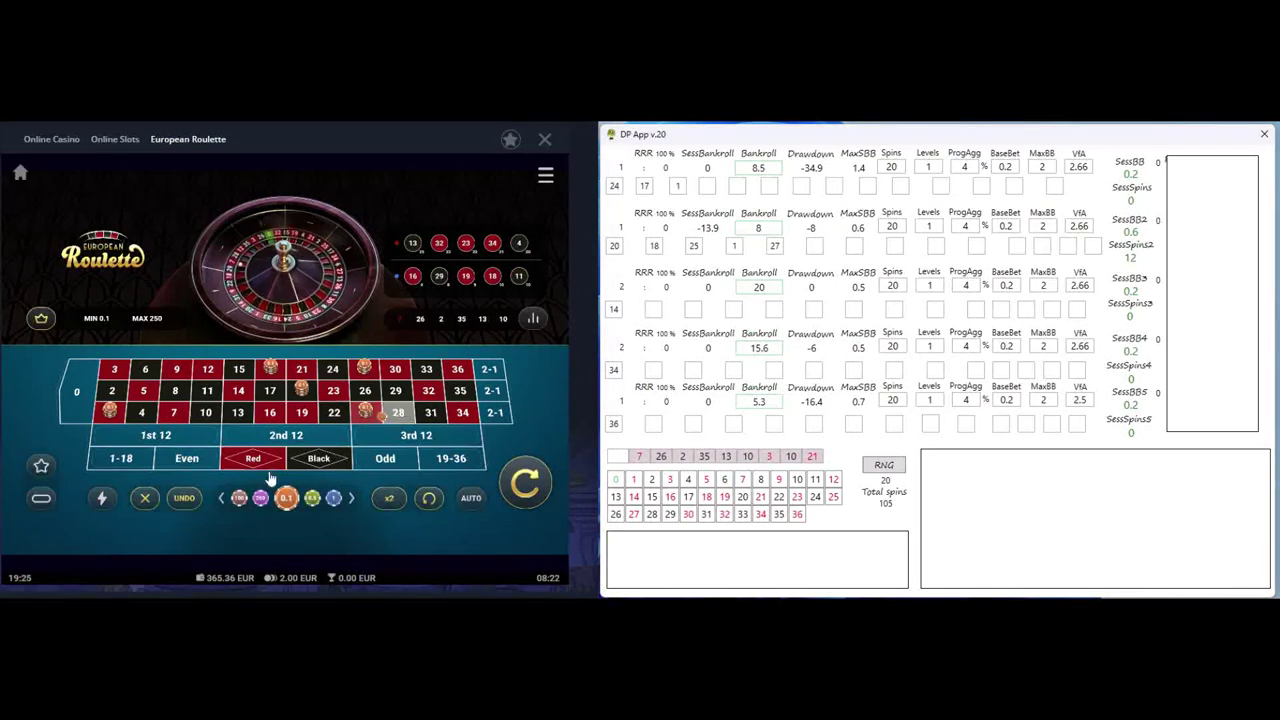